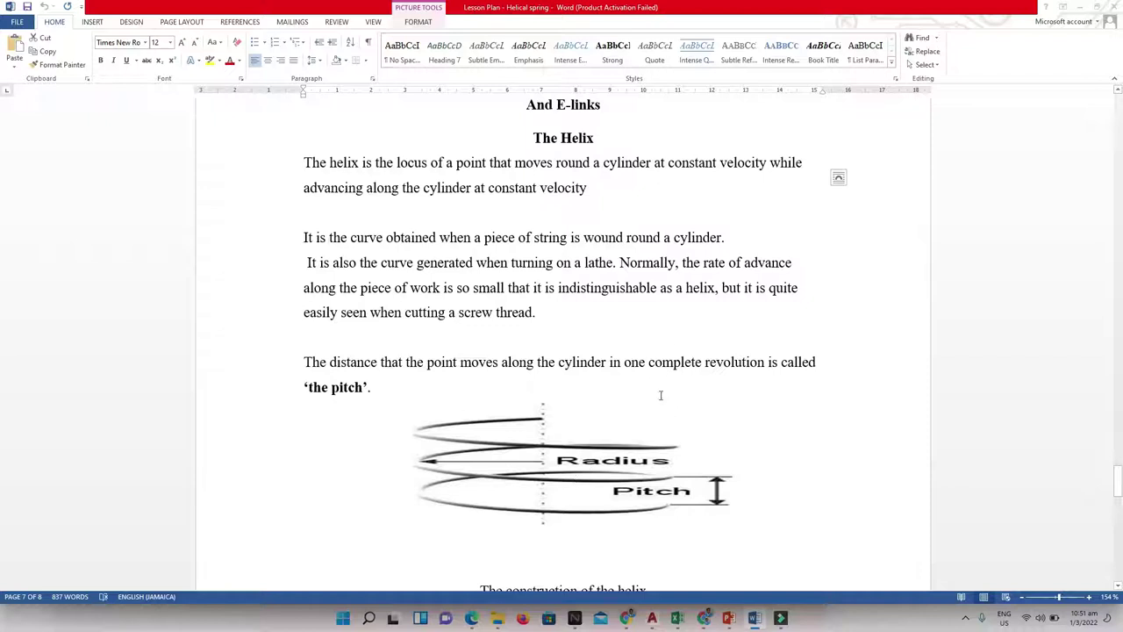
# Read through the lesson plan's helix definition, pitch diagram and construction notes down to the figures for the helix development and coiled springs
pyautogui.scroll(-3, 510, 381)
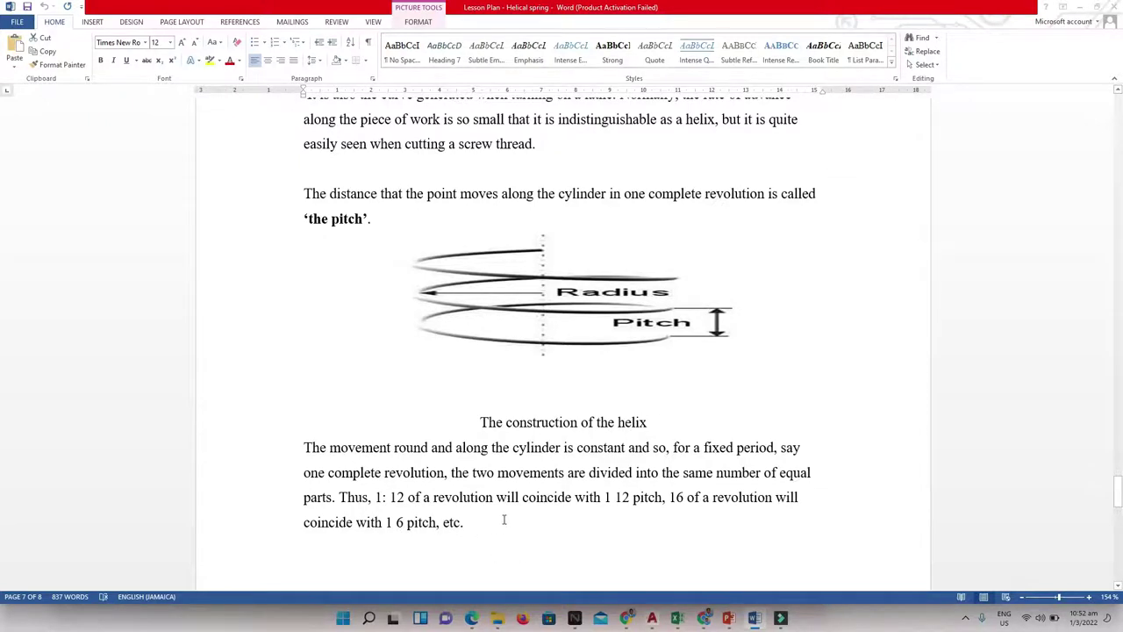
pyautogui.scroll(-5, 504, 520)
pyautogui.scroll(-4, 504, 520)
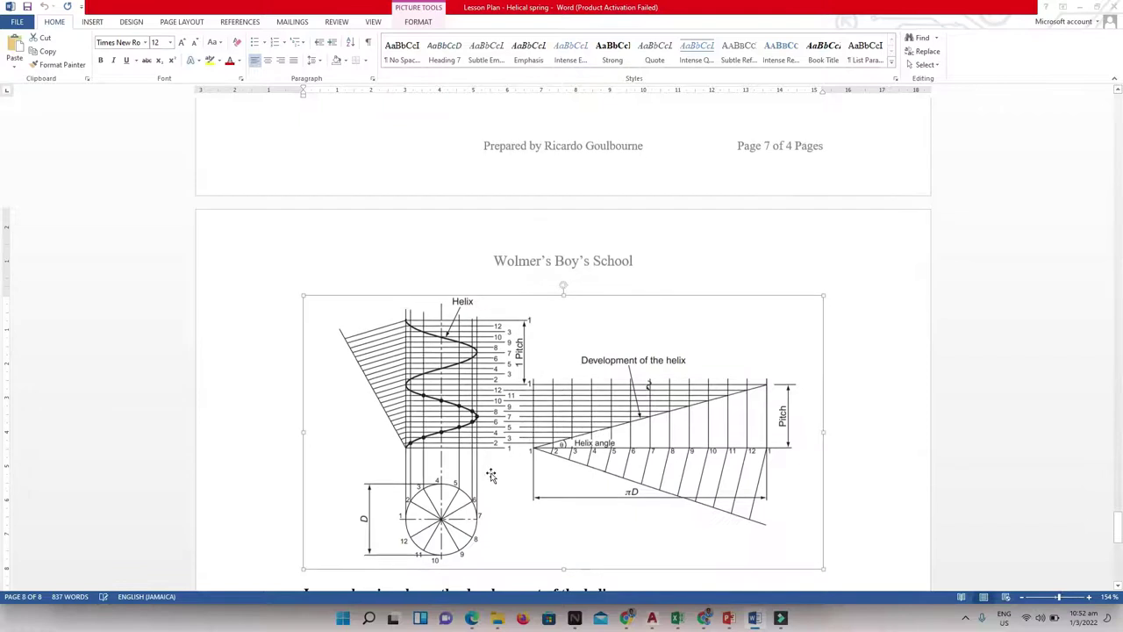
pyautogui.scroll(-1, 492, 473)
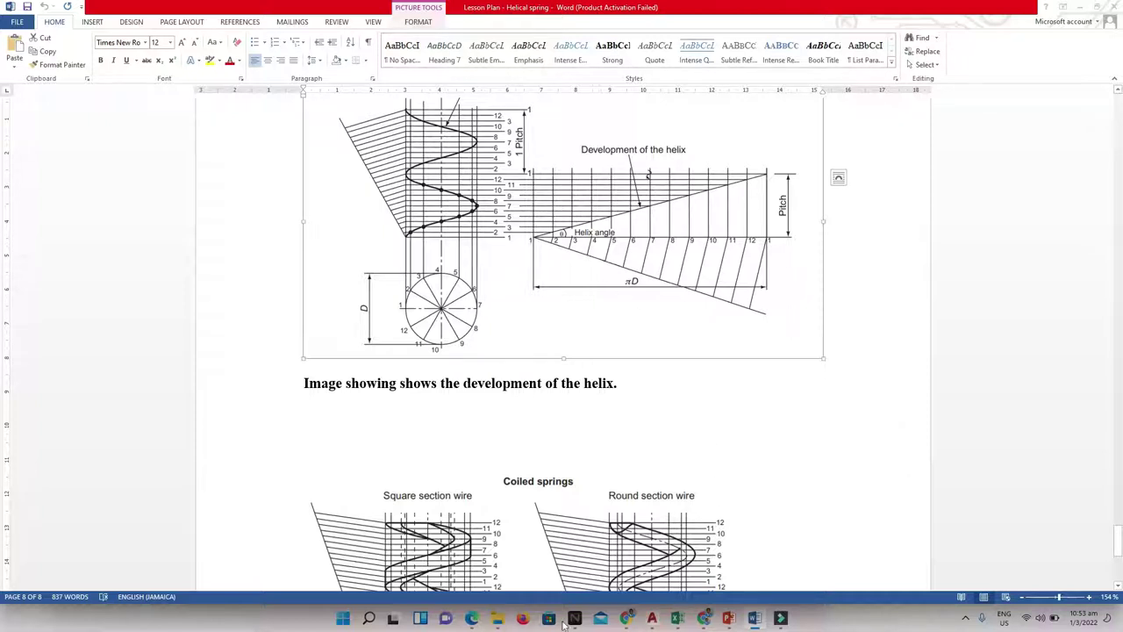
# Switch to the tutorial drawing in AutoCAD and frame the helix notes and reference figure with free space below them
pyautogui.moveTo(654, 619)
pyautogui.click(639, 567)
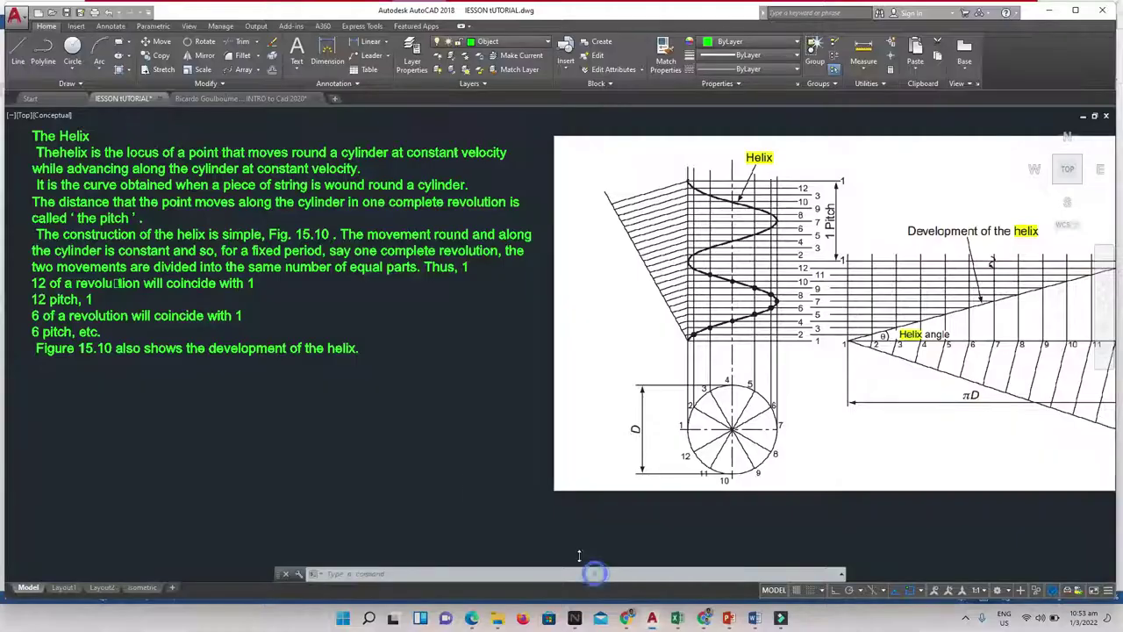
pyautogui.scroll(-2, 618, 506)
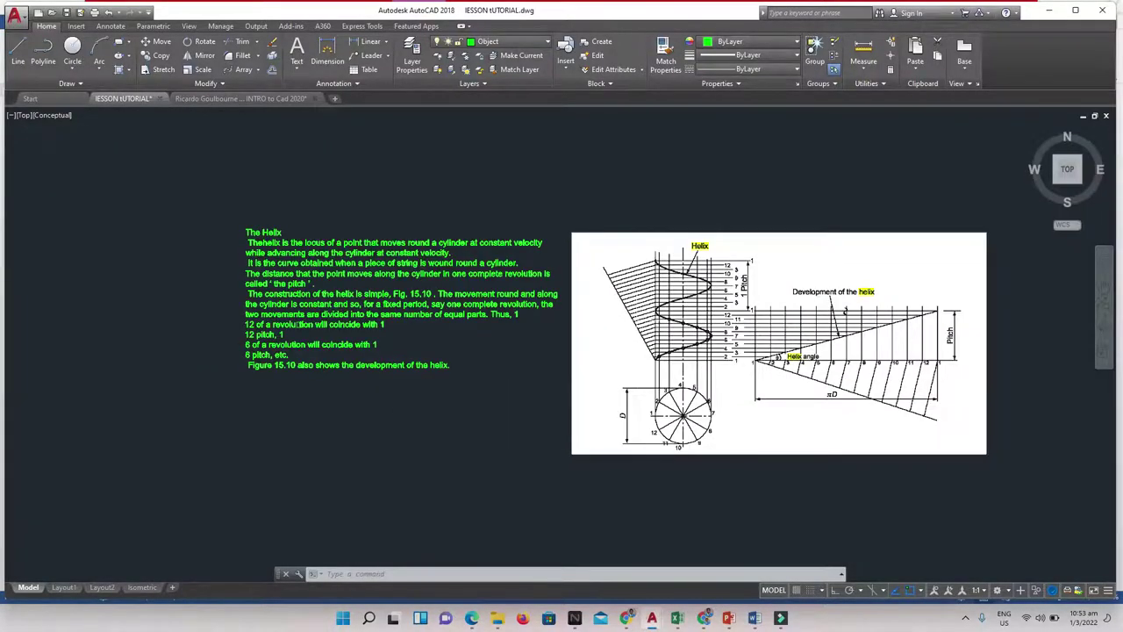
pyautogui.write('p')
pyautogui.press('Return')
pyautogui.moveTo(573, 444); pyautogui.dragTo(582, 368)
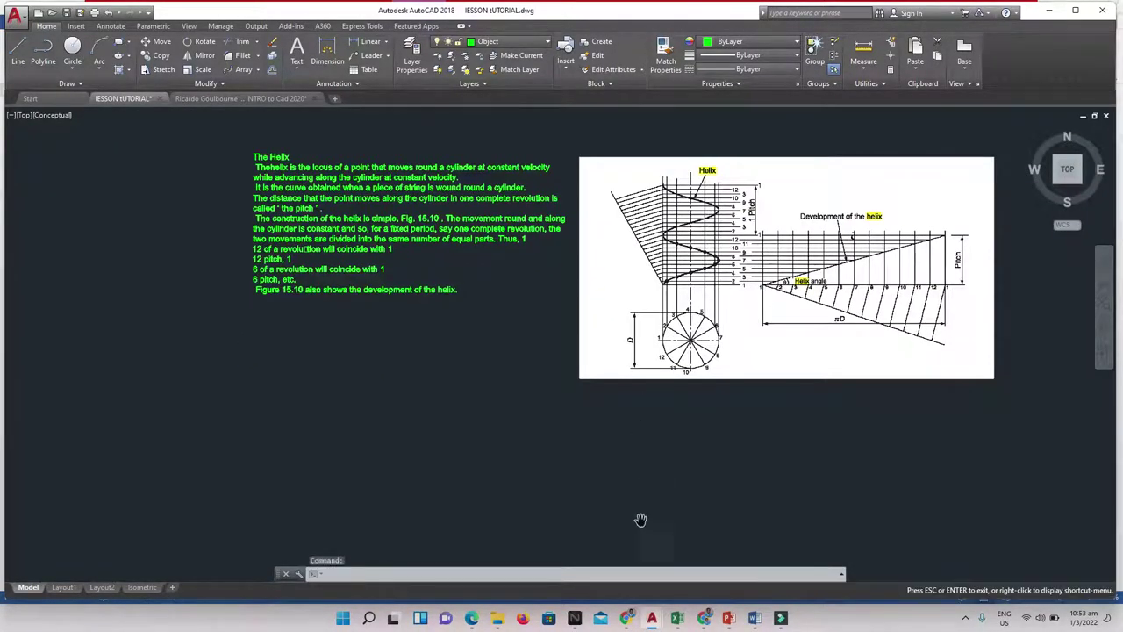
pyautogui.press('Escape')
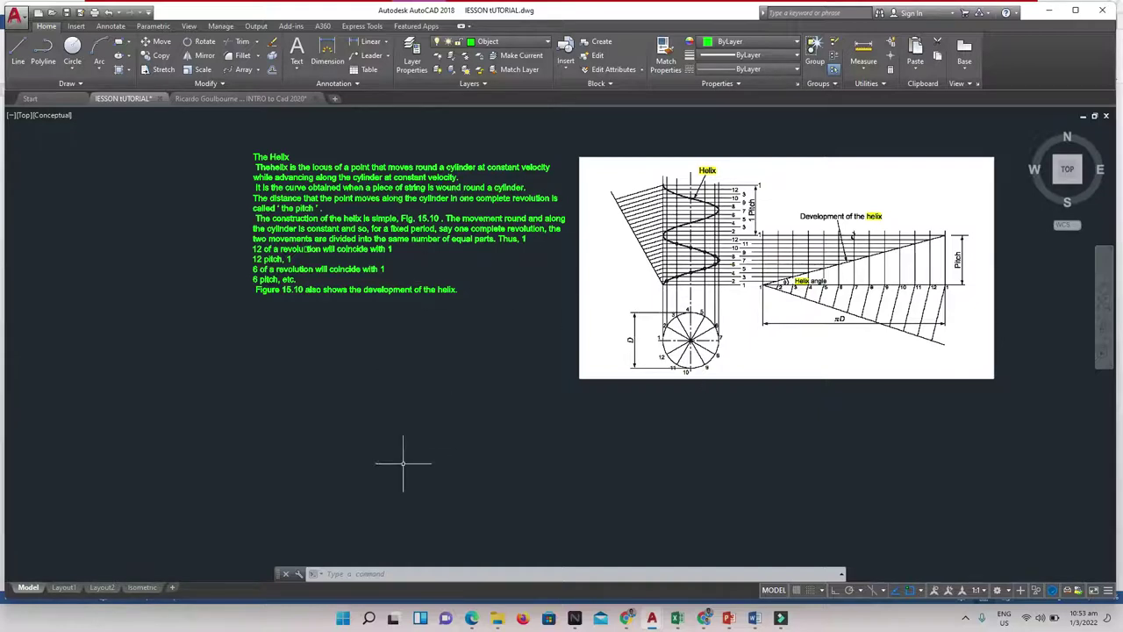
# Draw a circle of radius 50 in the empty area below the helix notes
pyautogui.click(72, 49)
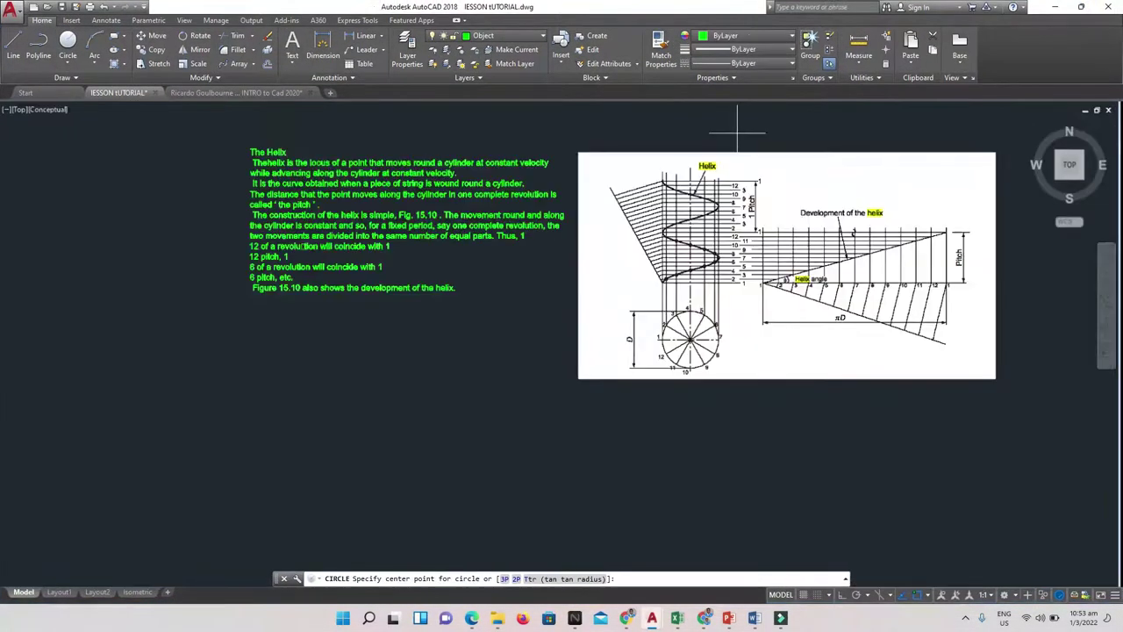
pyautogui.press('Escape')
pyautogui.click(329, 416)
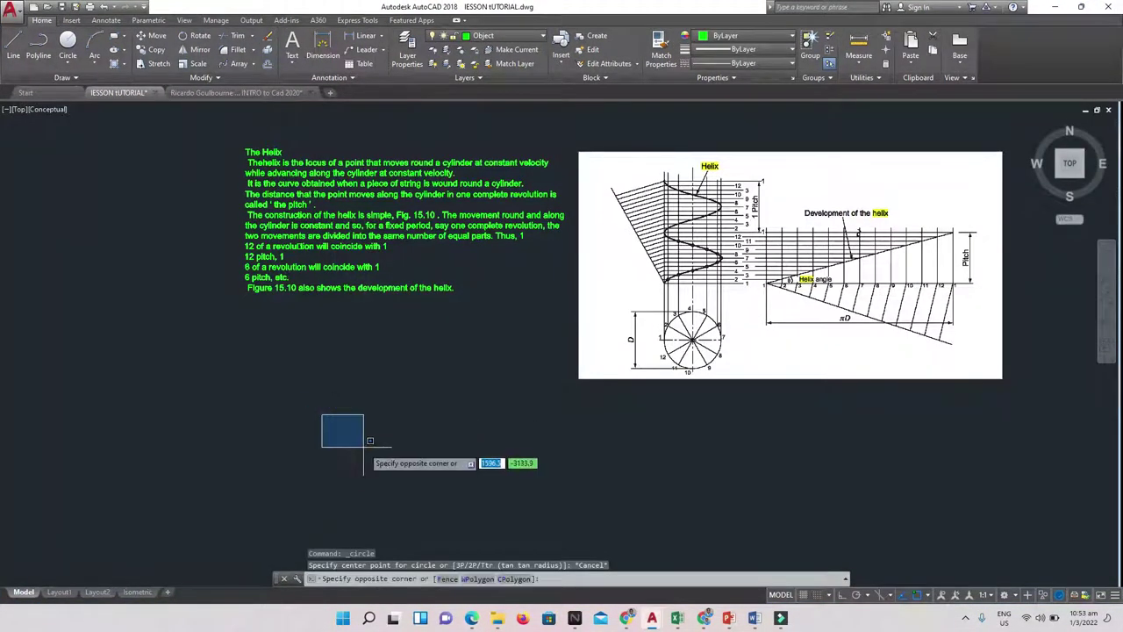
pyautogui.click(368, 445)
pyautogui.press('Return')
pyautogui.click(357, 446)
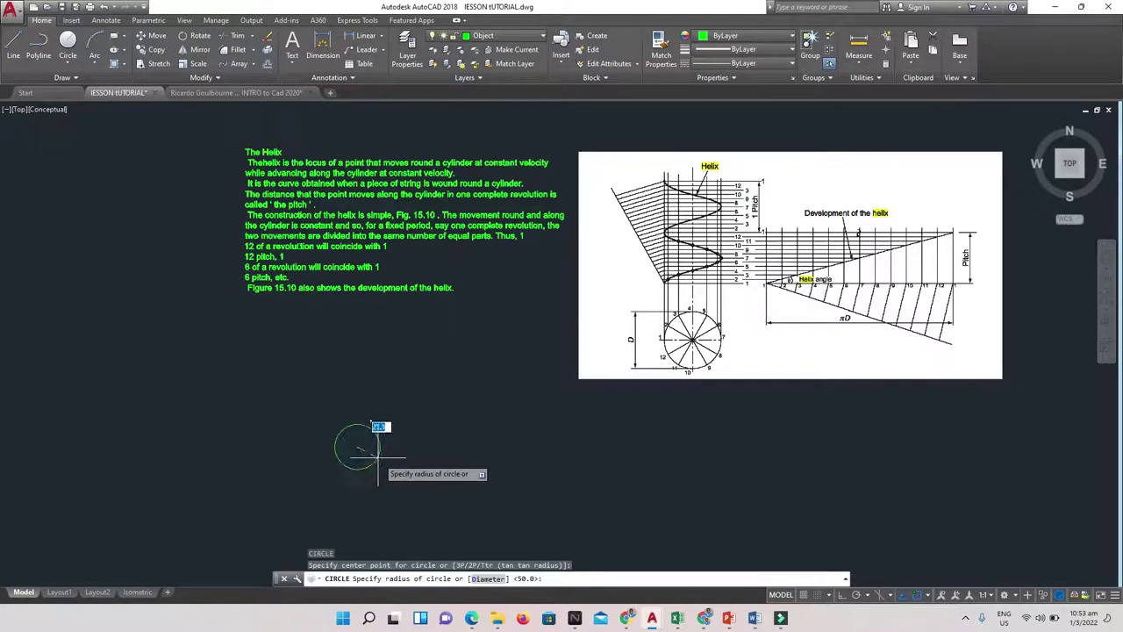
pyautogui.write('50')
pyautogui.press('Return')
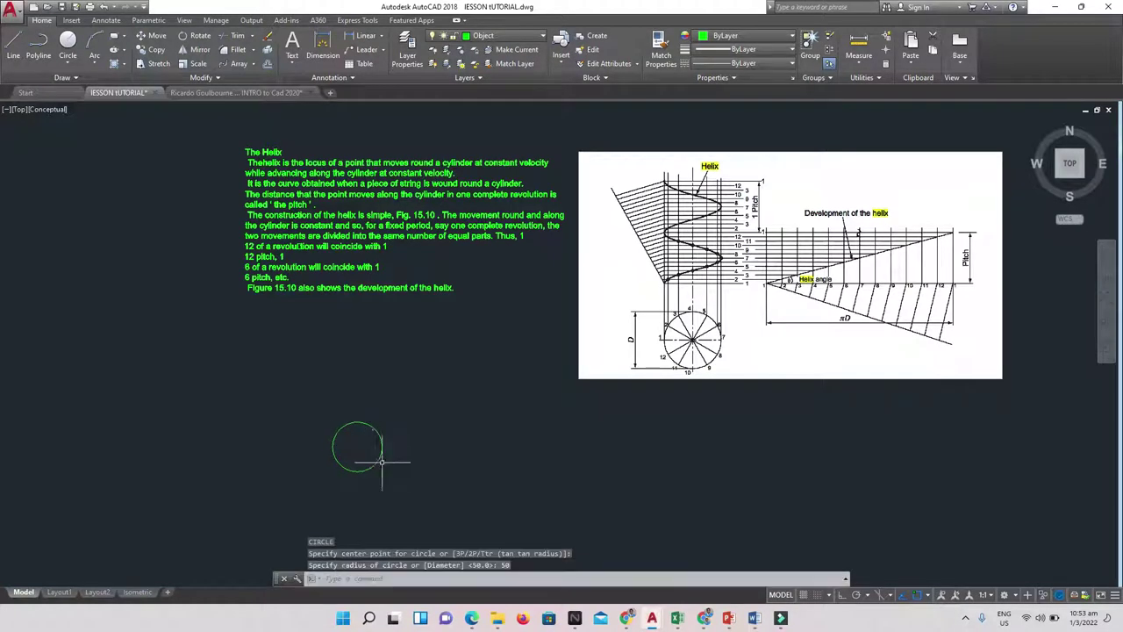
pyautogui.press('Escape')
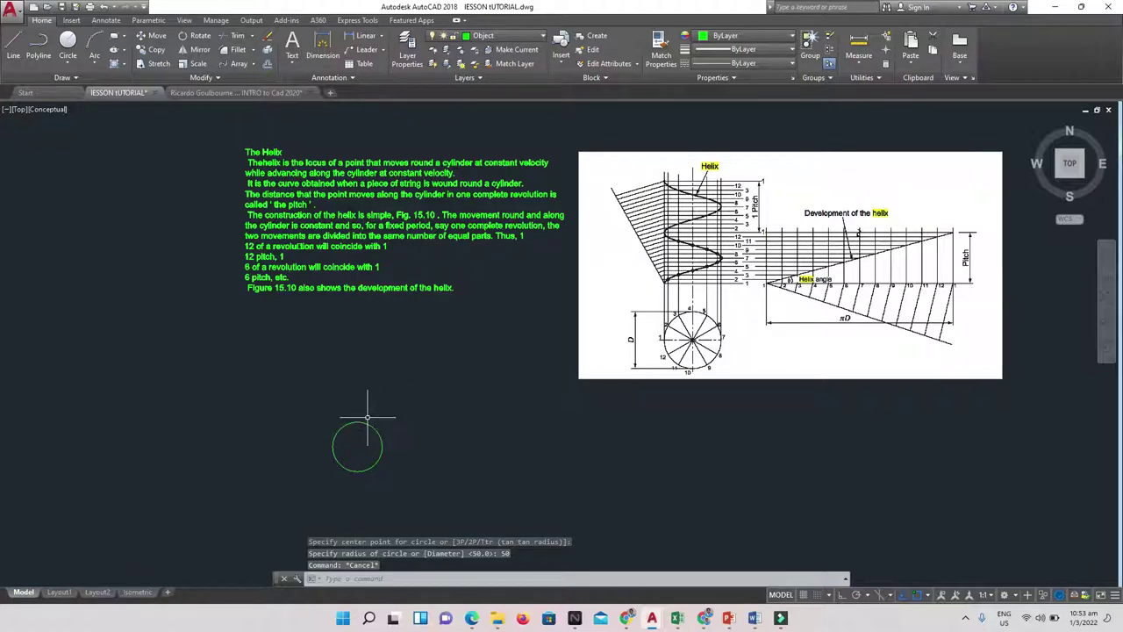
# Draw the circle's vertical and horizontal diameters between its quadrant points with Ortho turned on
pyautogui.scroll(5, 363, 451)
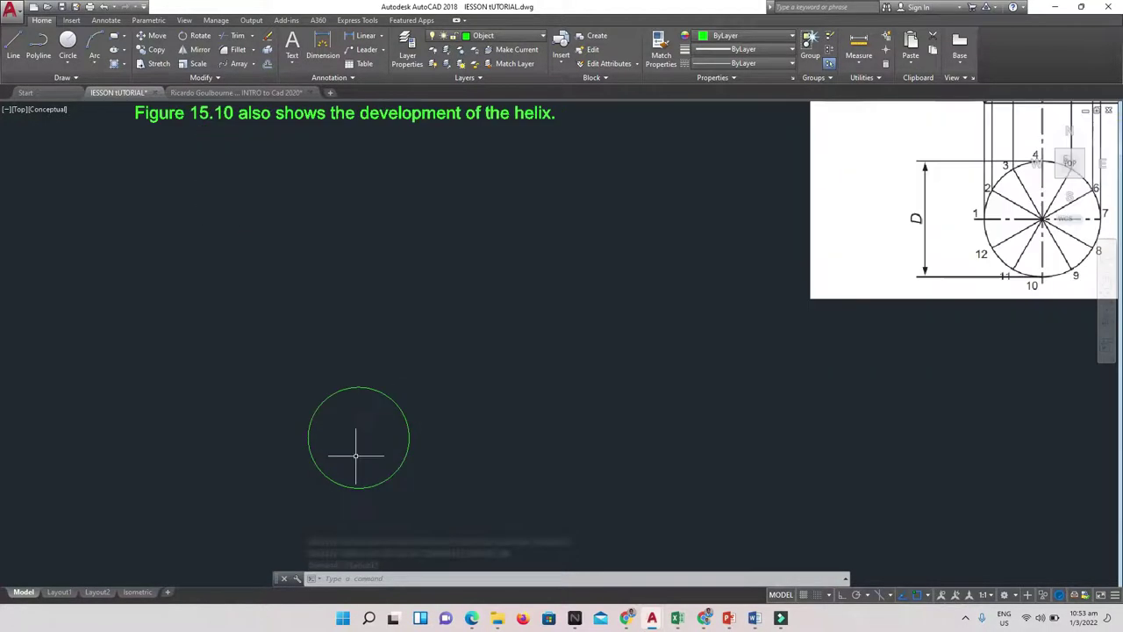
pyautogui.write('l')
pyautogui.press('Return')
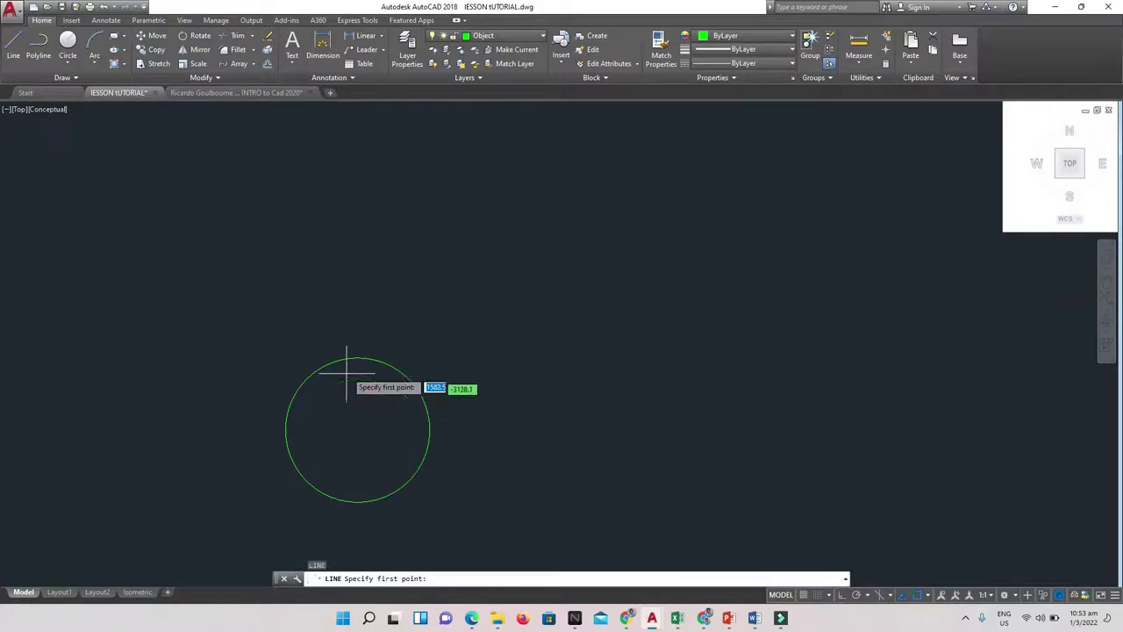
pyautogui.click(358, 360)
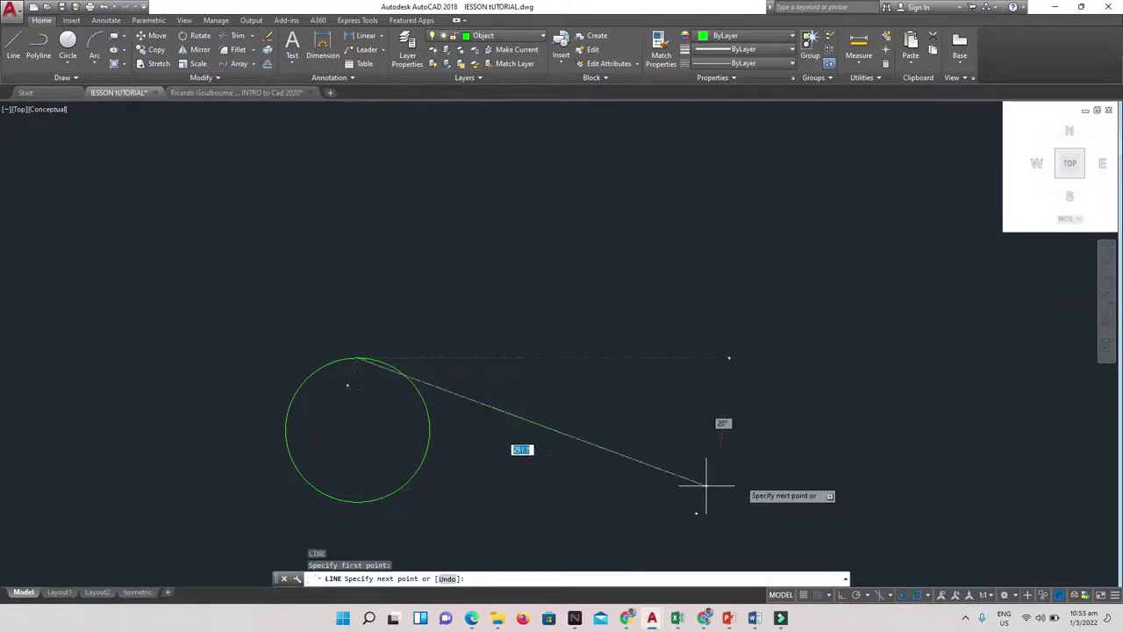
pyautogui.click(842, 595)
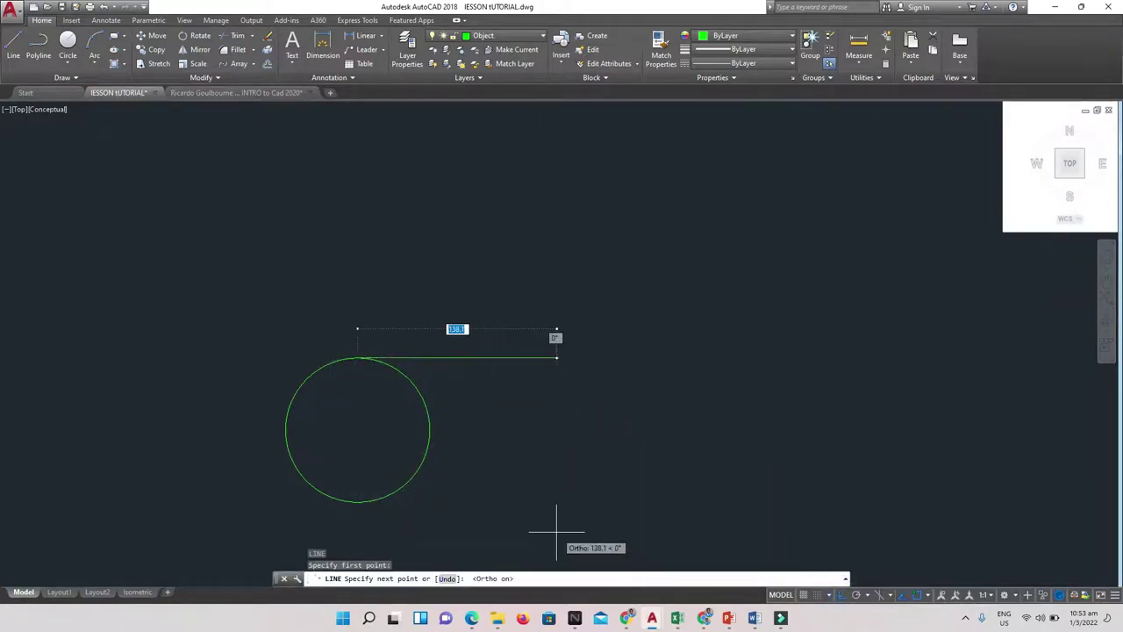
pyautogui.click(358, 508)
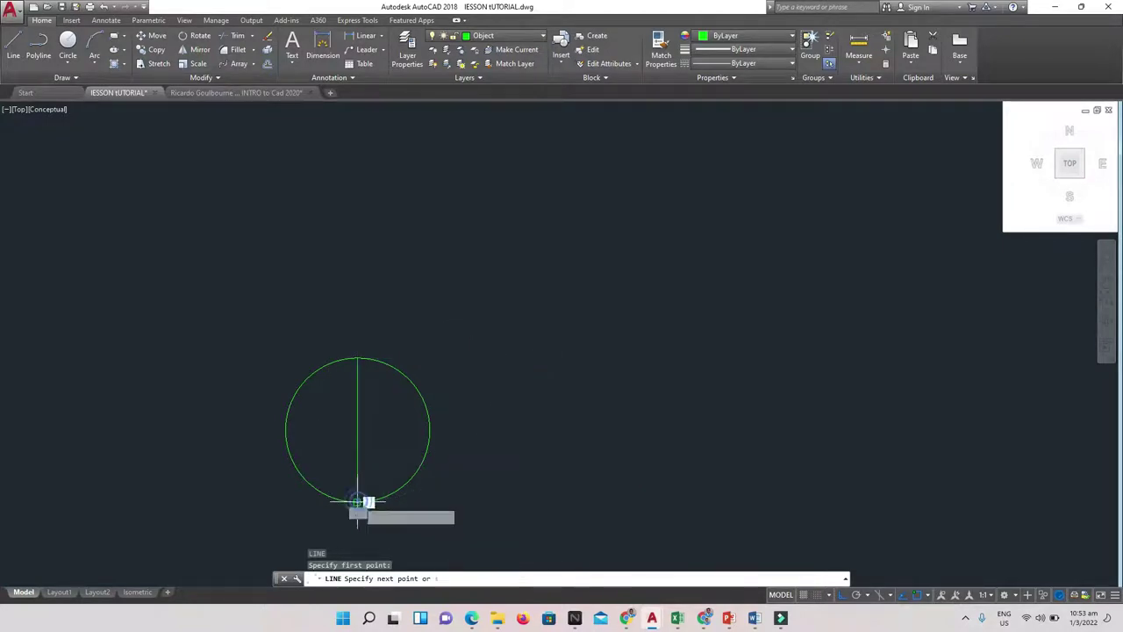
pyautogui.press('Return')
pyautogui.press('Return')
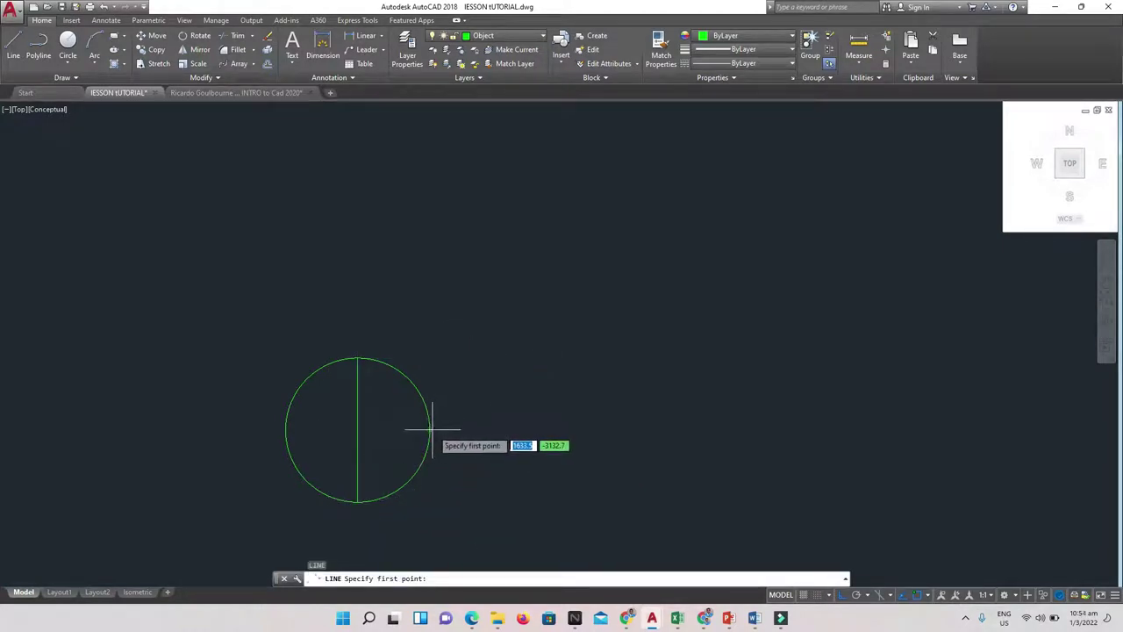
pyautogui.click(429, 430)
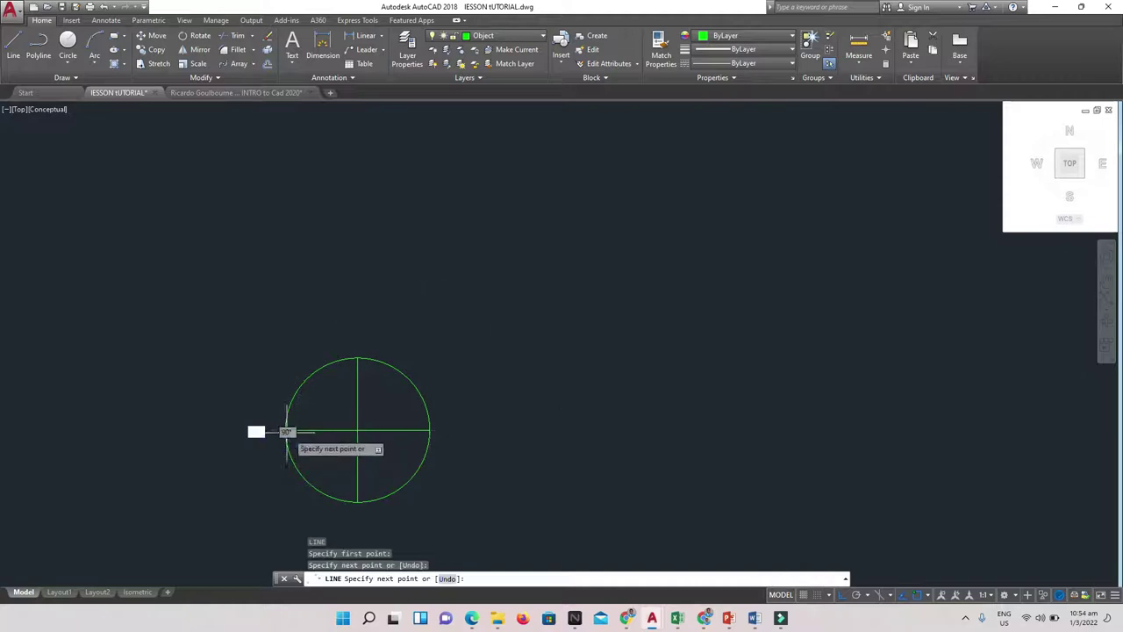
pyautogui.press('Escape')
# Move the circle's two diameter lines from the Object layer to the construction layer
pyautogui.click(391, 403)
pyautogui.click(321, 456)
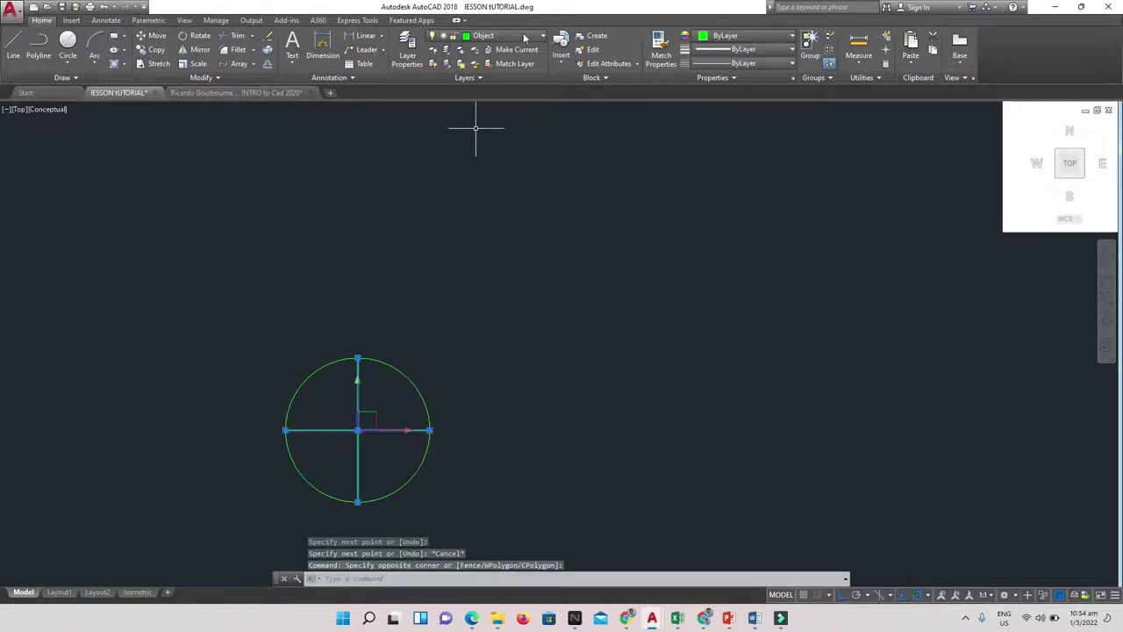
pyautogui.click(492, 35)
pyautogui.click(491, 92)
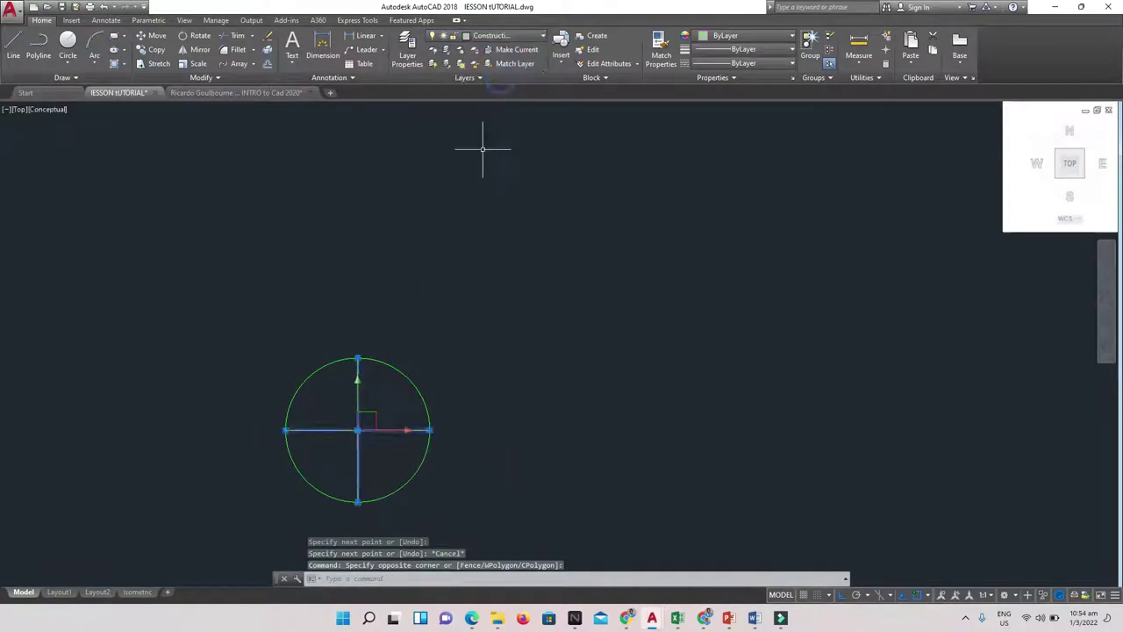
pyautogui.press('Escape')
pyautogui.press('Escape')
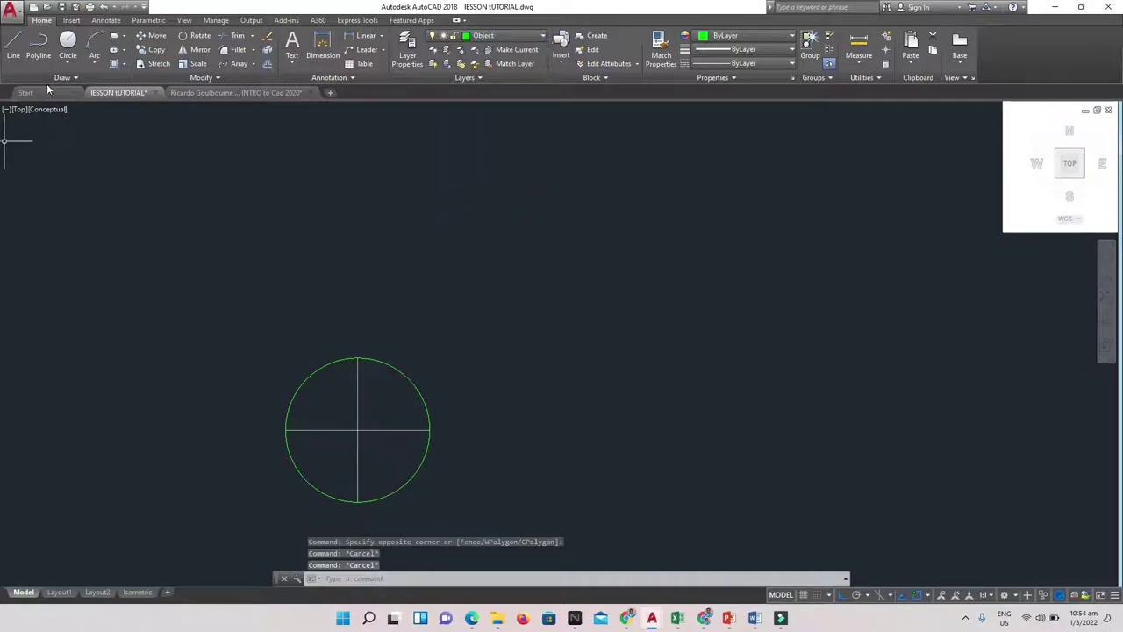
# Polar array the two diameter lines about the circle's centre to divide the circle into twelve equal parts
pyautogui.click(523, 412)
pyautogui.click(315, 469)
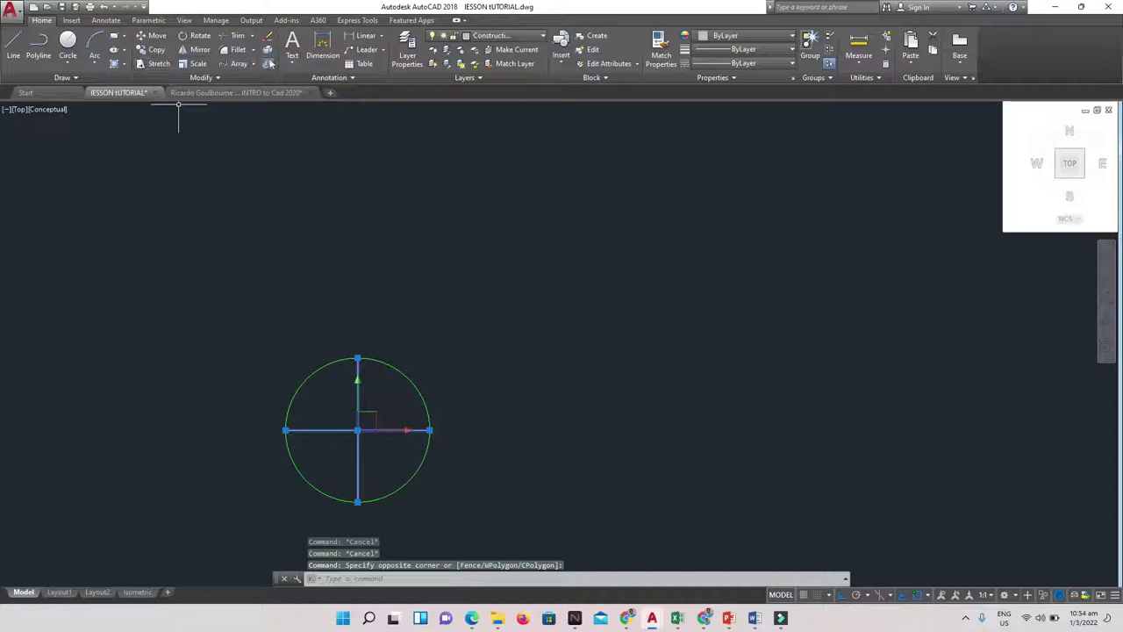
pyautogui.click(253, 64)
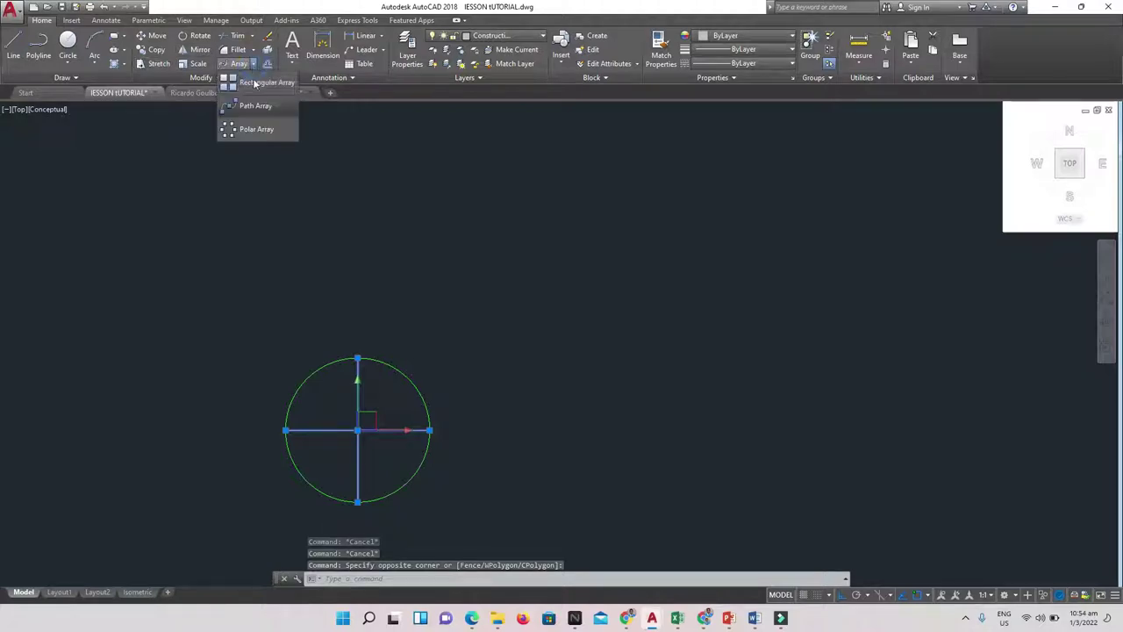
pyautogui.click(255, 129)
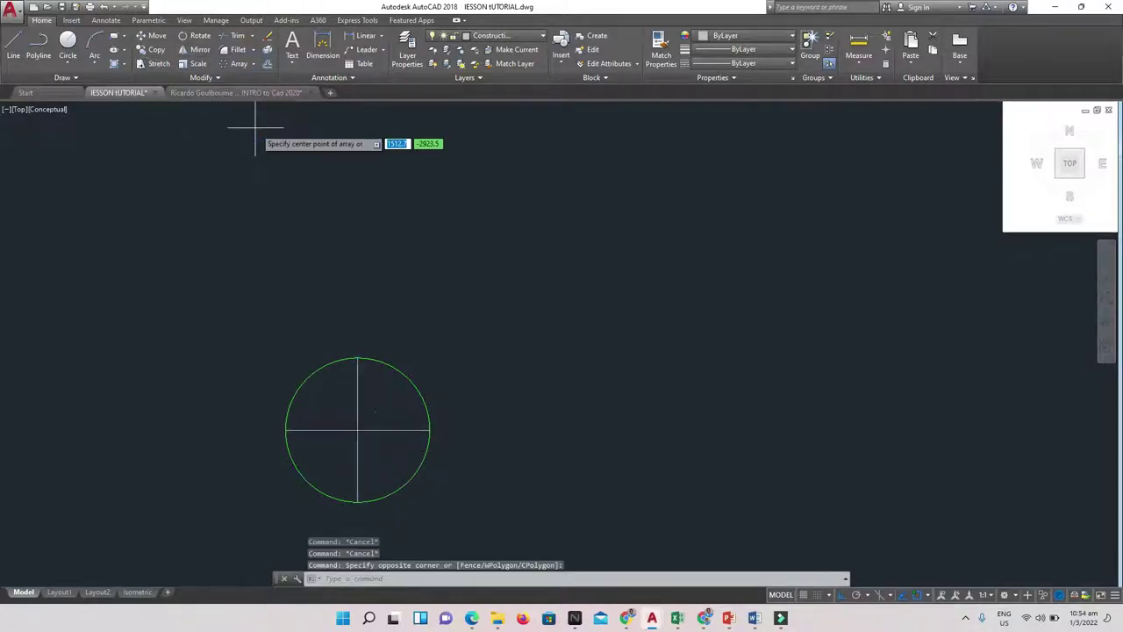
pyautogui.click(357, 430)
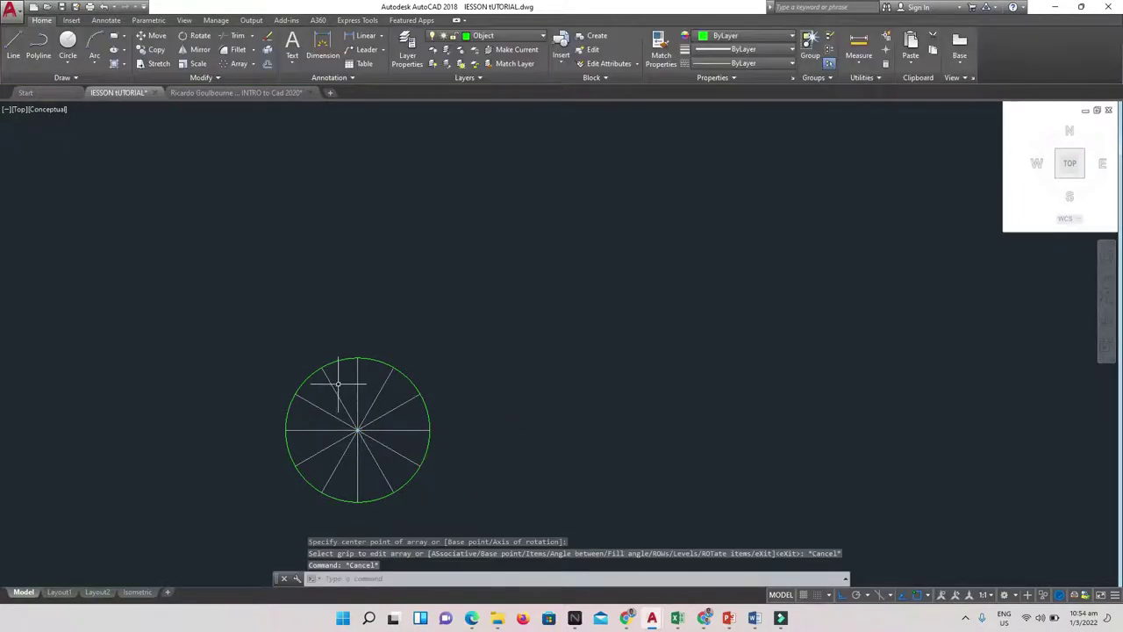
# Add the multiline text label "1" just outside the circle at its left quadrant point
pyautogui.scroll(-2, 537, 383)
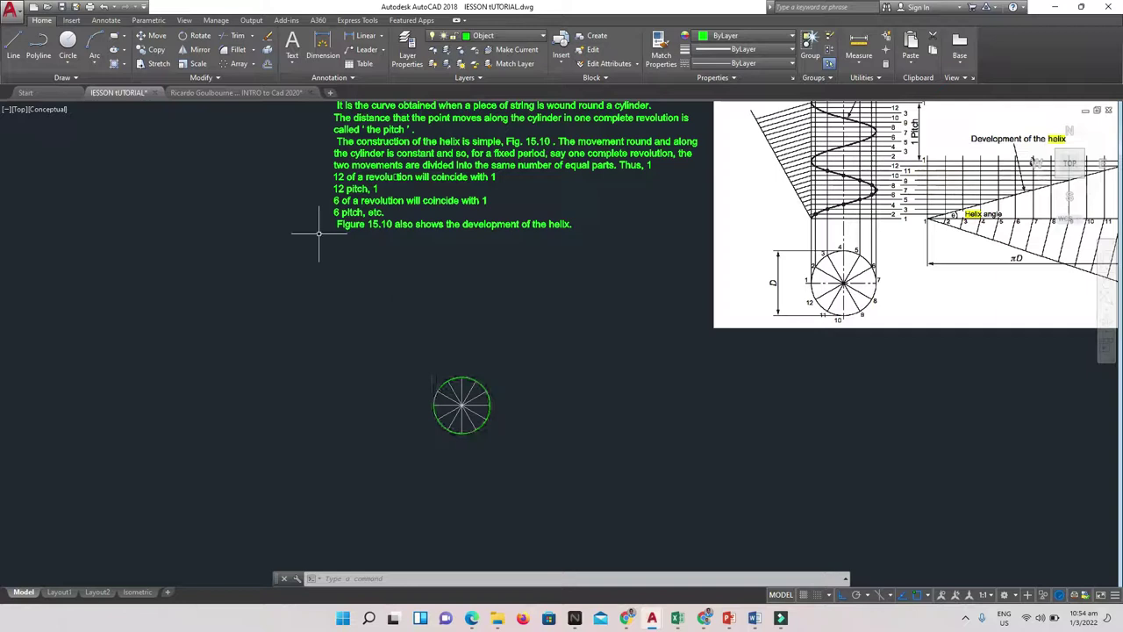
pyautogui.click(105, 20)
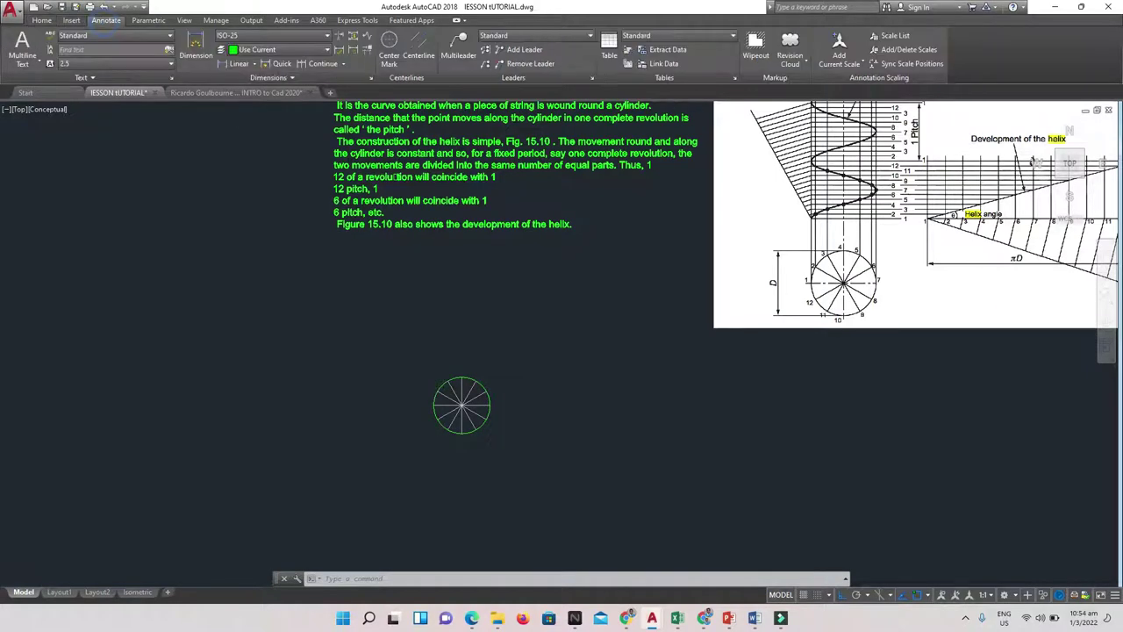
pyautogui.click(35, 55)
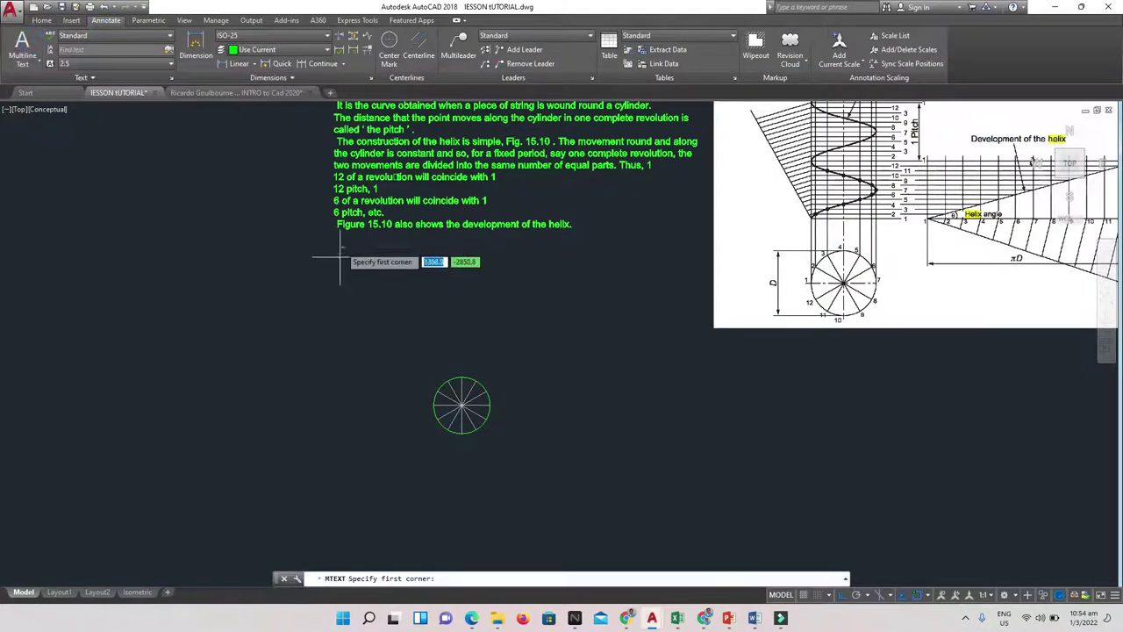
pyautogui.scroll(5, 527, 408)
pyautogui.scroll(3, 443, 405)
pyautogui.click(426, 394)
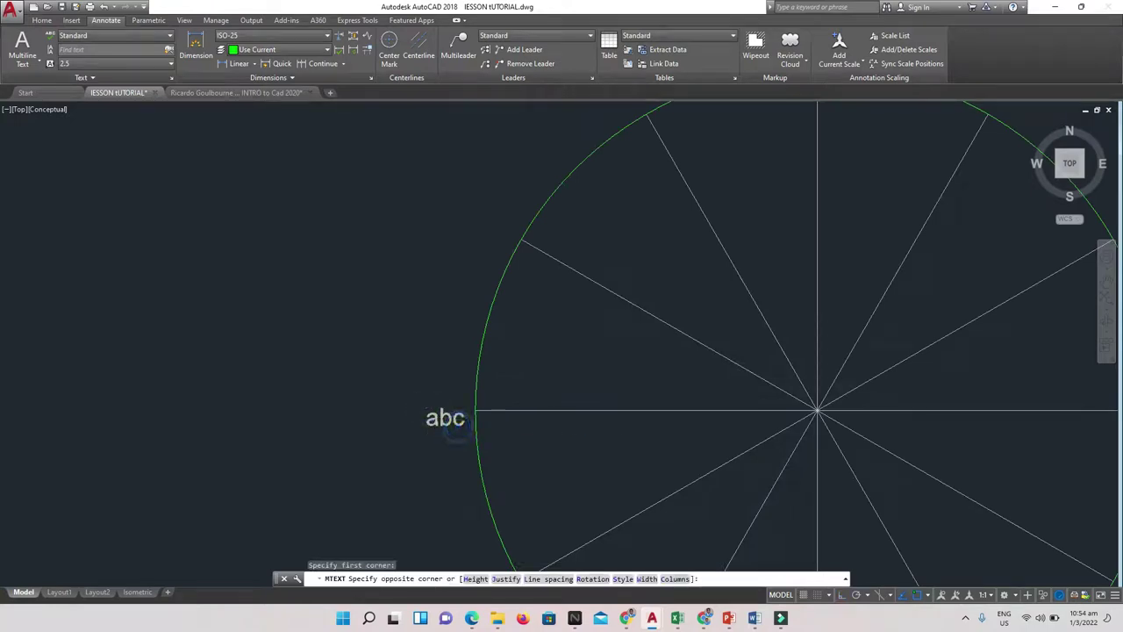
pyautogui.click(458, 430)
pyautogui.write('1')
pyautogui.click(368, 369)
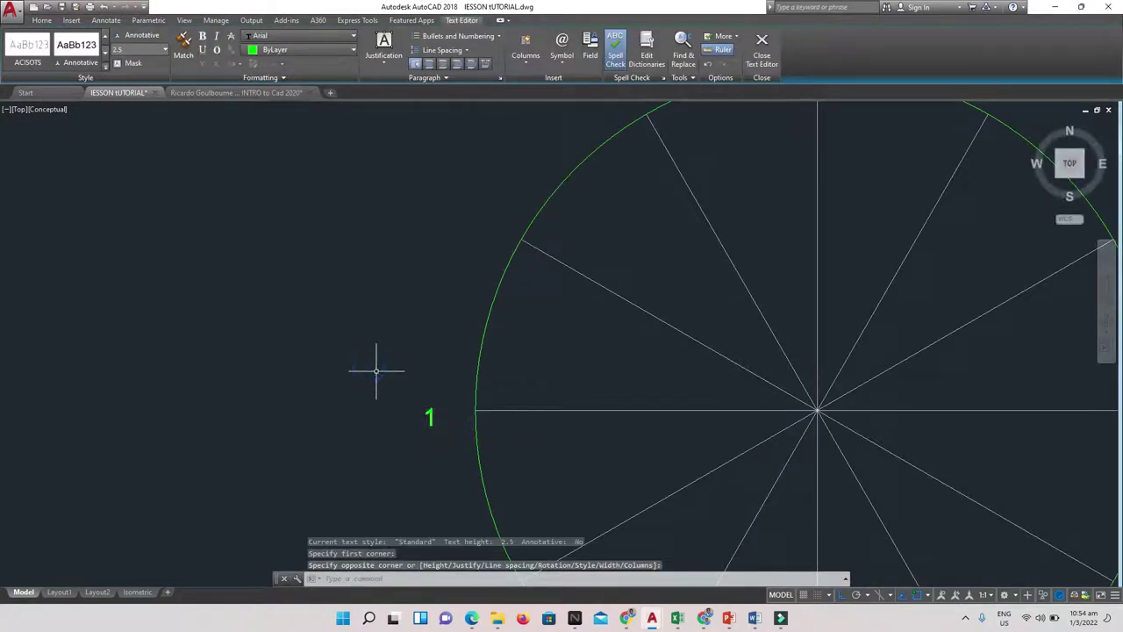
# Copy the label "1" to the next three division points clockwise, up to the top quadrant, with Ortho turned off
pyautogui.click(426, 414)
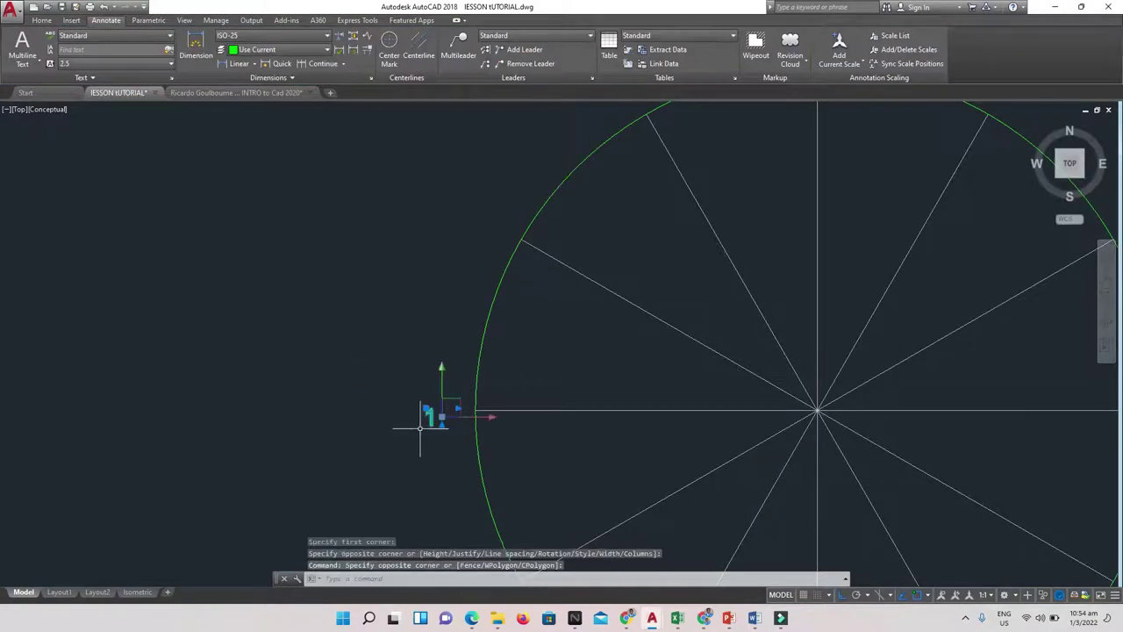
pyautogui.write('o')
pyautogui.press('Return')
pyautogui.click(430, 420)
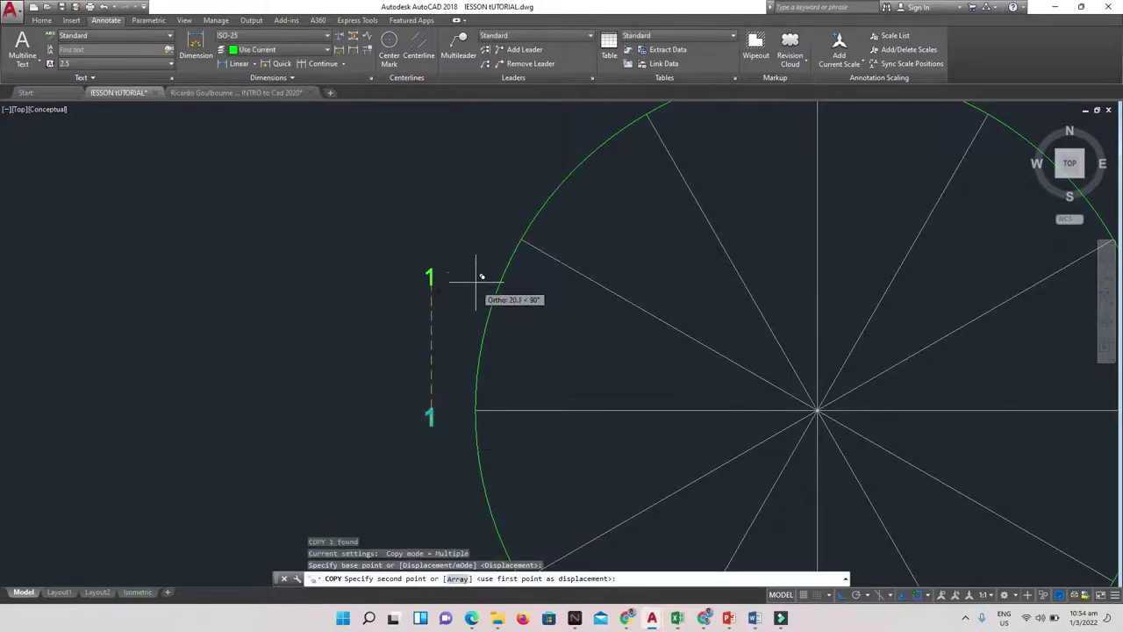
pyautogui.click(844, 596)
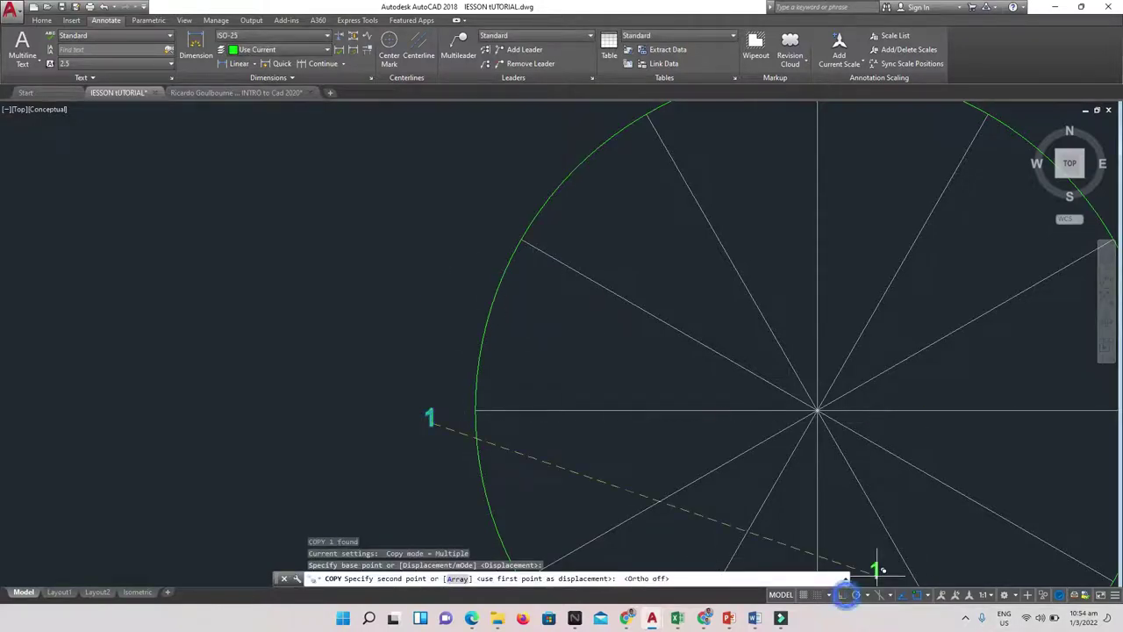
pyautogui.click(511, 231)
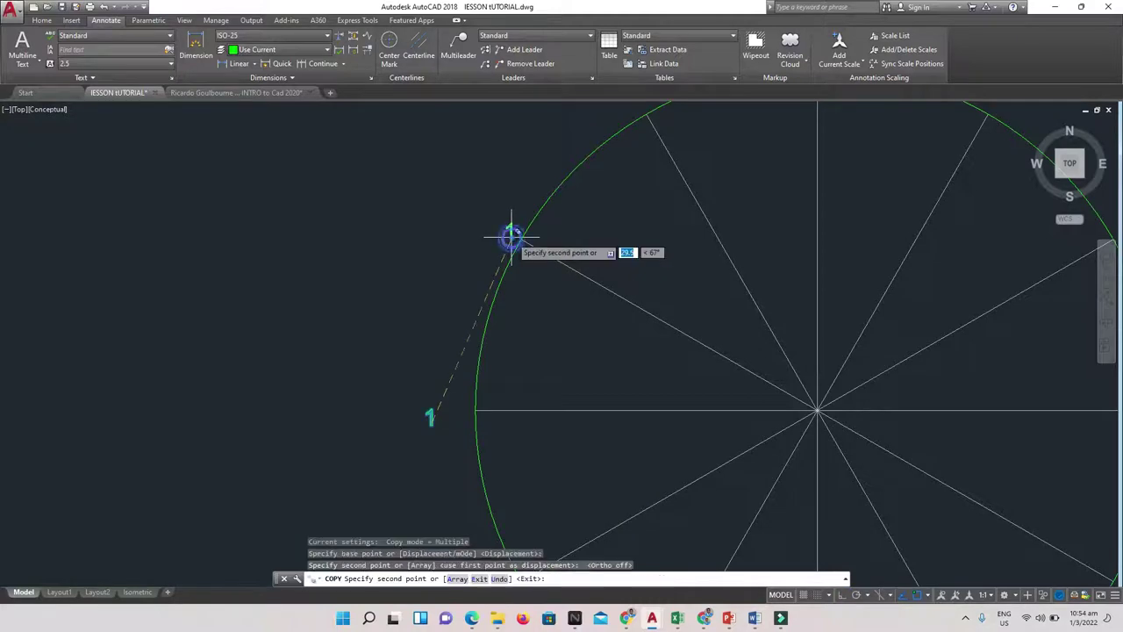
pyautogui.scroll(-4, 579, 201)
pyautogui.scroll(5, 604, 132)
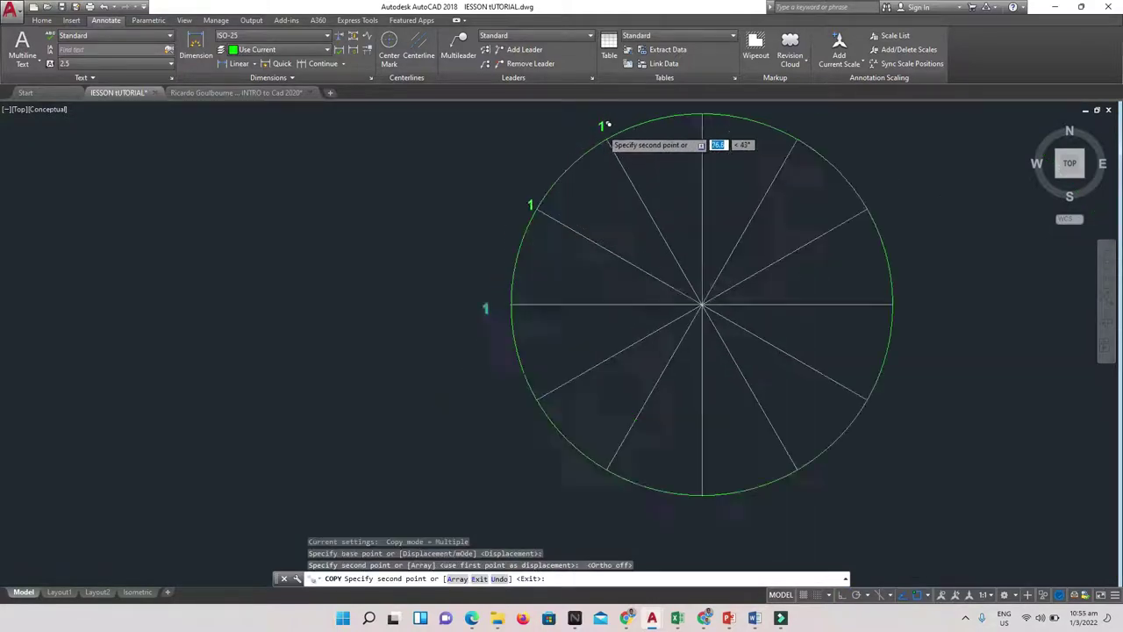
pyautogui.click(597, 132)
pyautogui.scroll(-5, 715, 141)
pyautogui.moveTo(717, 140); pyautogui.dragTo(524, 248, button='middle')
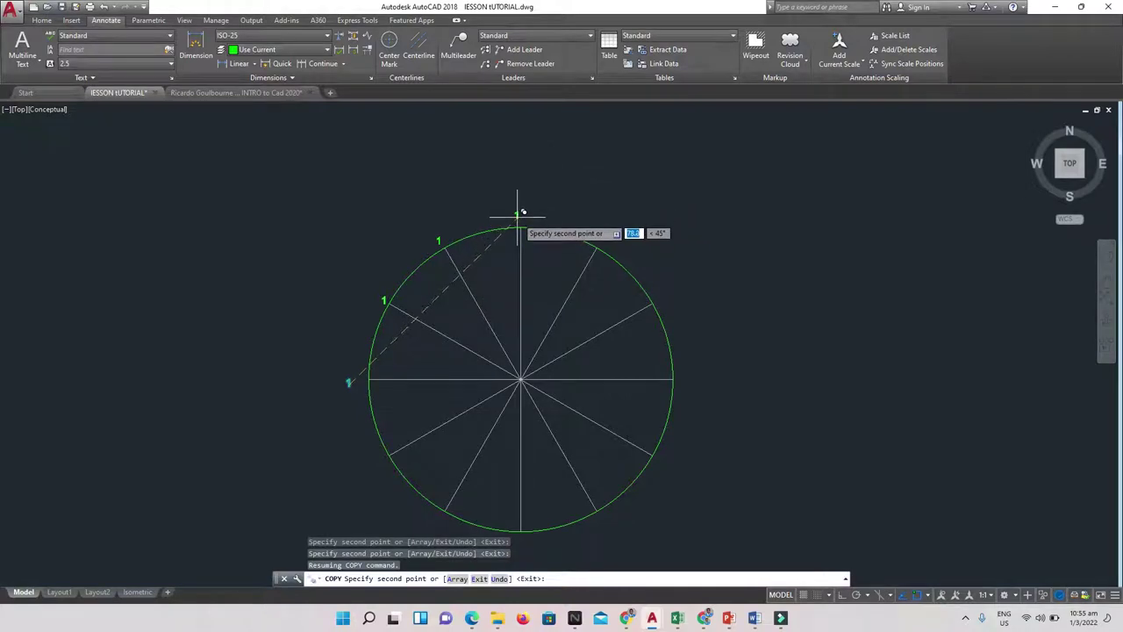
pyautogui.press('Escape')
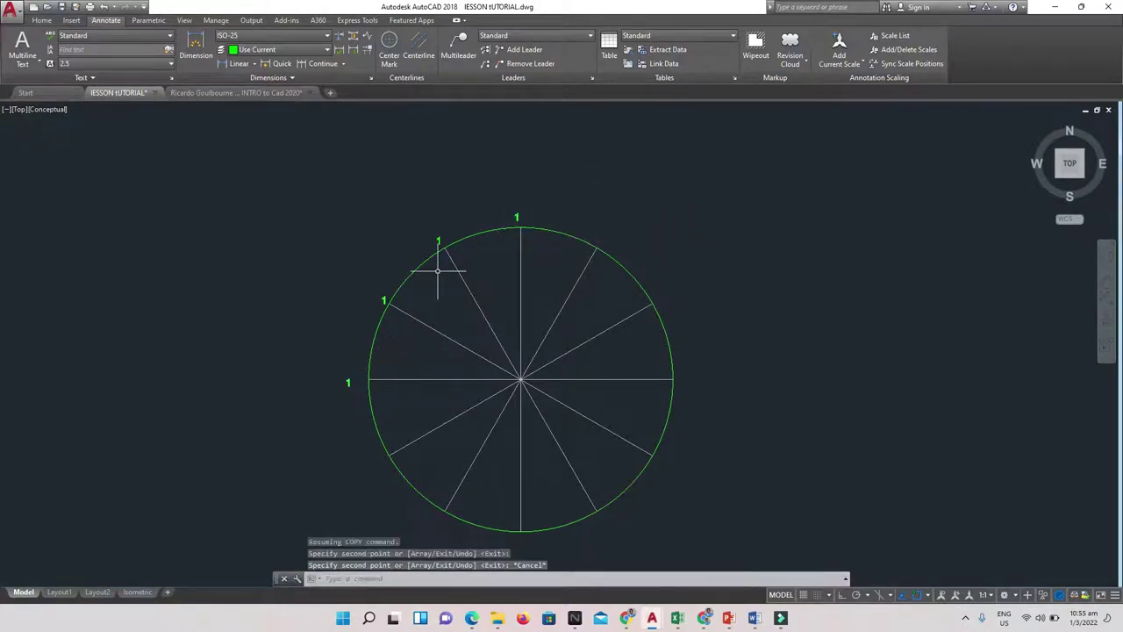
# Mirror the four "1" labels about the circle's vertical diameter, keeping the originals, and delete the duplicate label at the top quadrant
pyautogui.click(526, 194)
pyautogui.click(517, 215)
pyautogui.click(431, 230)
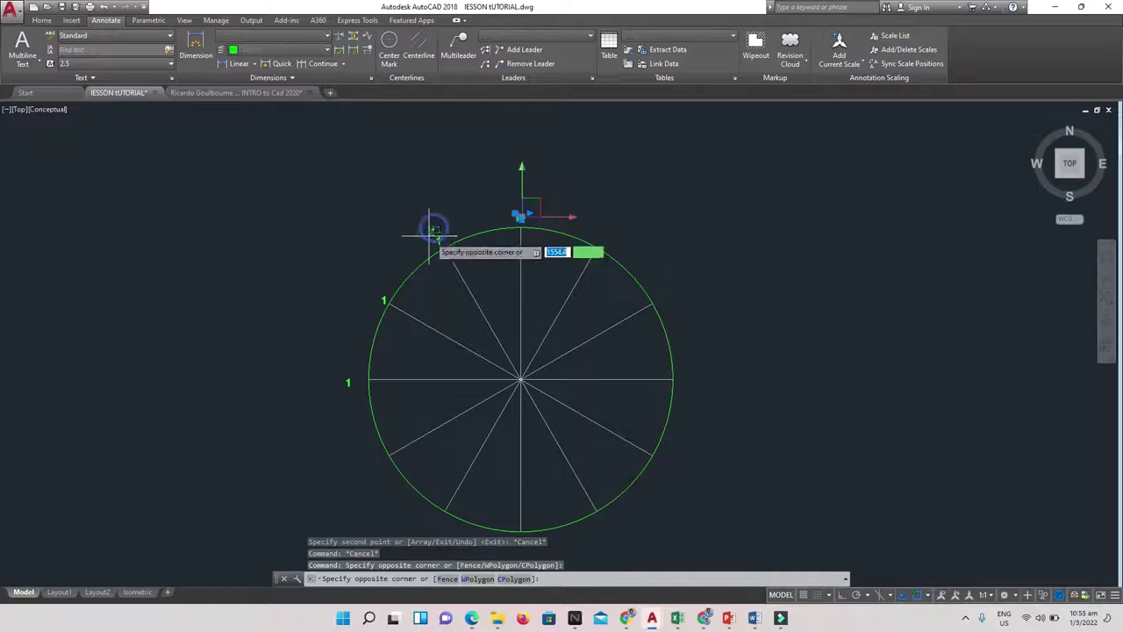
pyautogui.click(439, 231)
pyautogui.click(441, 231)
pyautogui.click(437, 234)
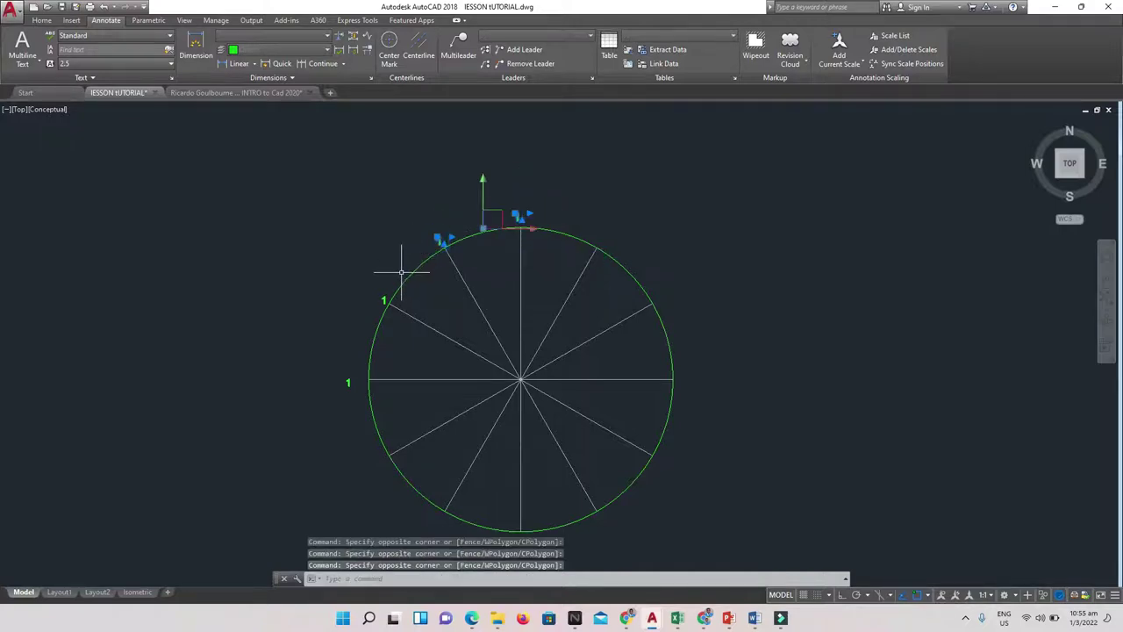
pyautogui.click(380, 300)
pyautogui.click(347, 381)
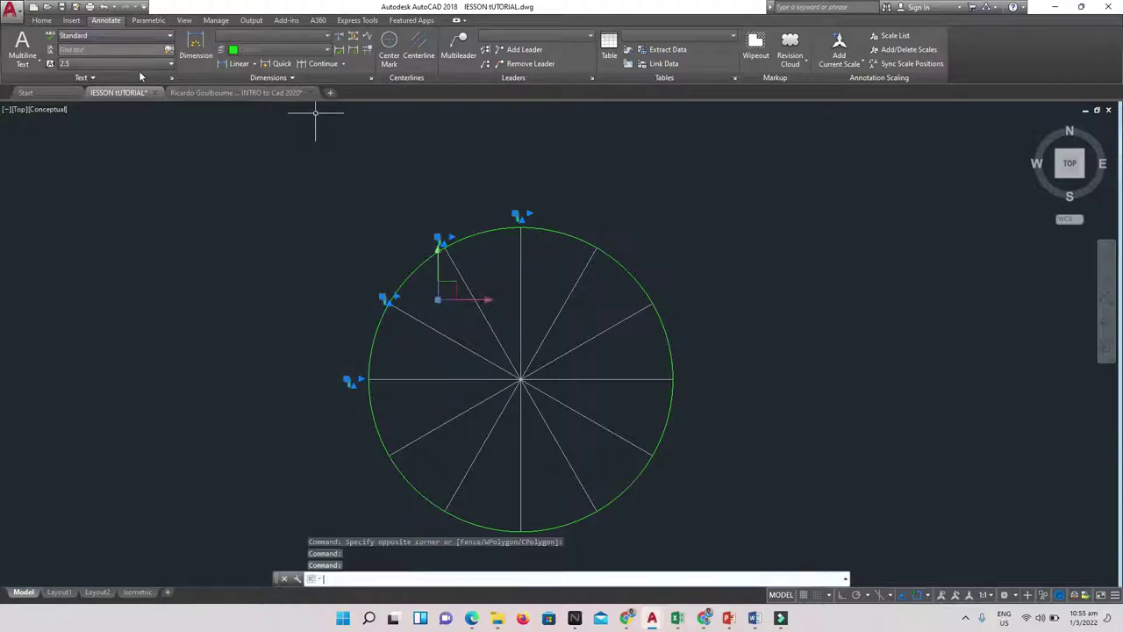
pyautogui.write('r')
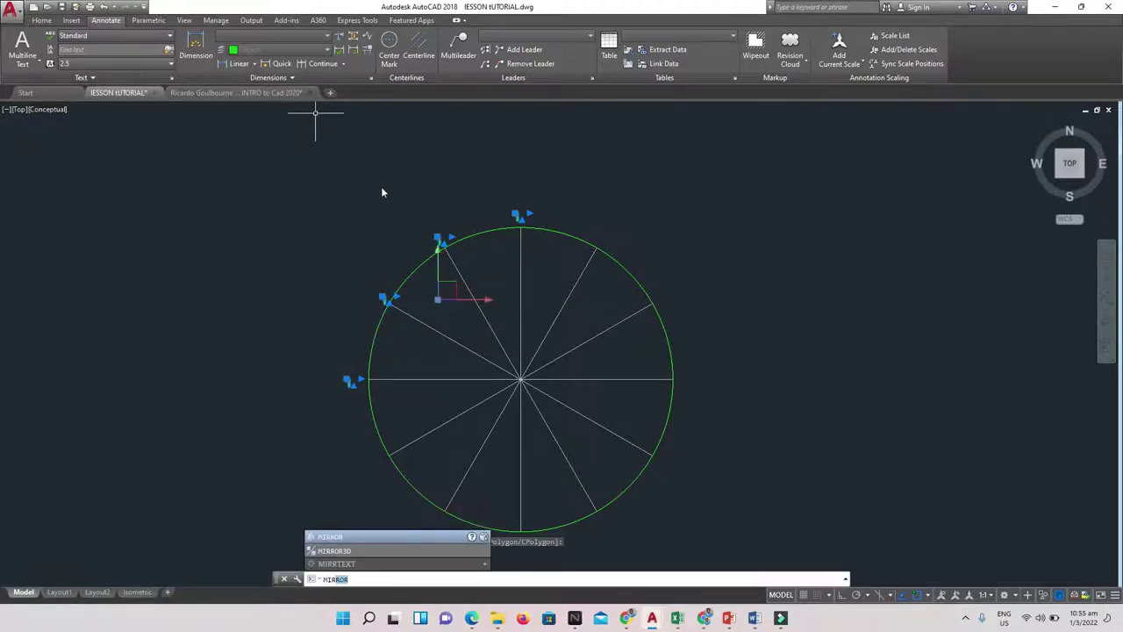
pyautogui.press('Return')
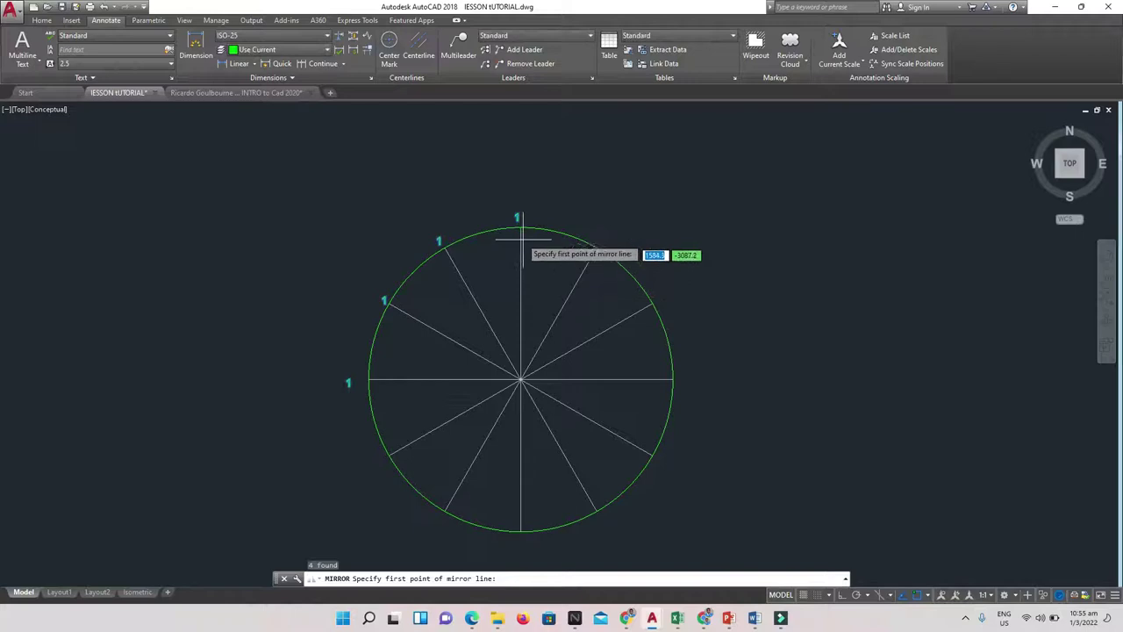
pyautogui.click(521, 227)
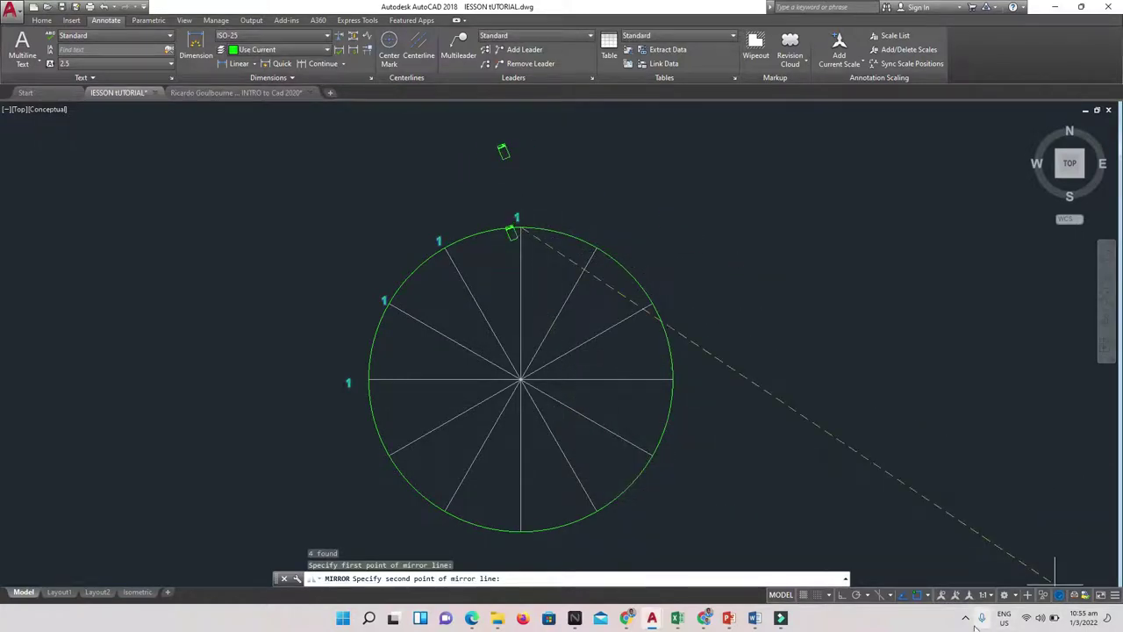
pyautogui.click(841, 595)
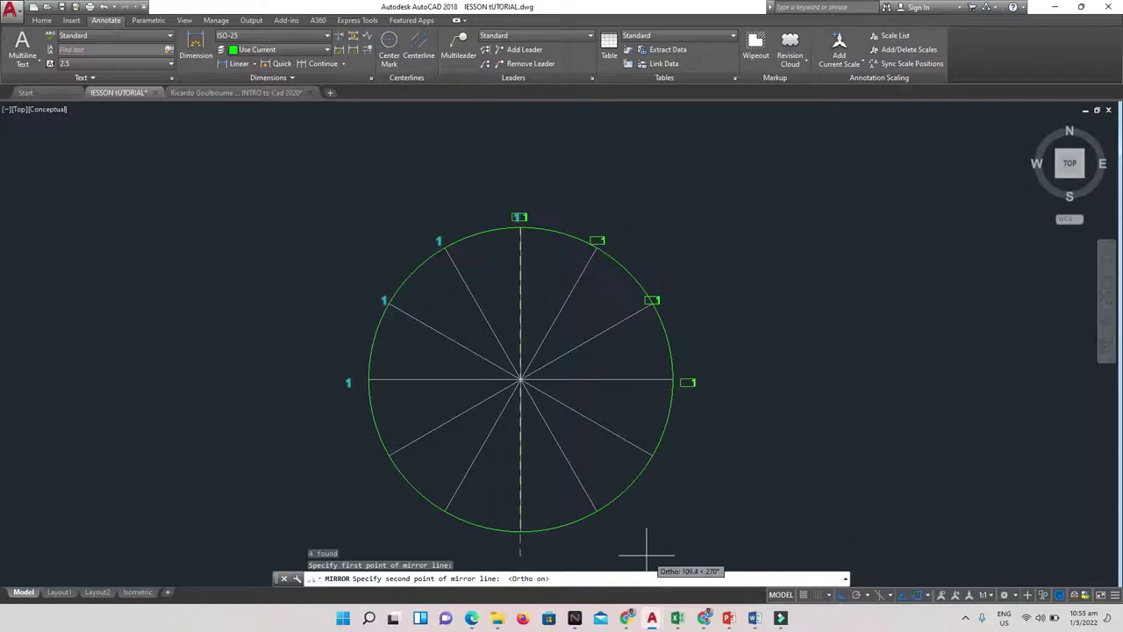
pyautogui.click(517, 555)
pyautogui.click(544, 597)
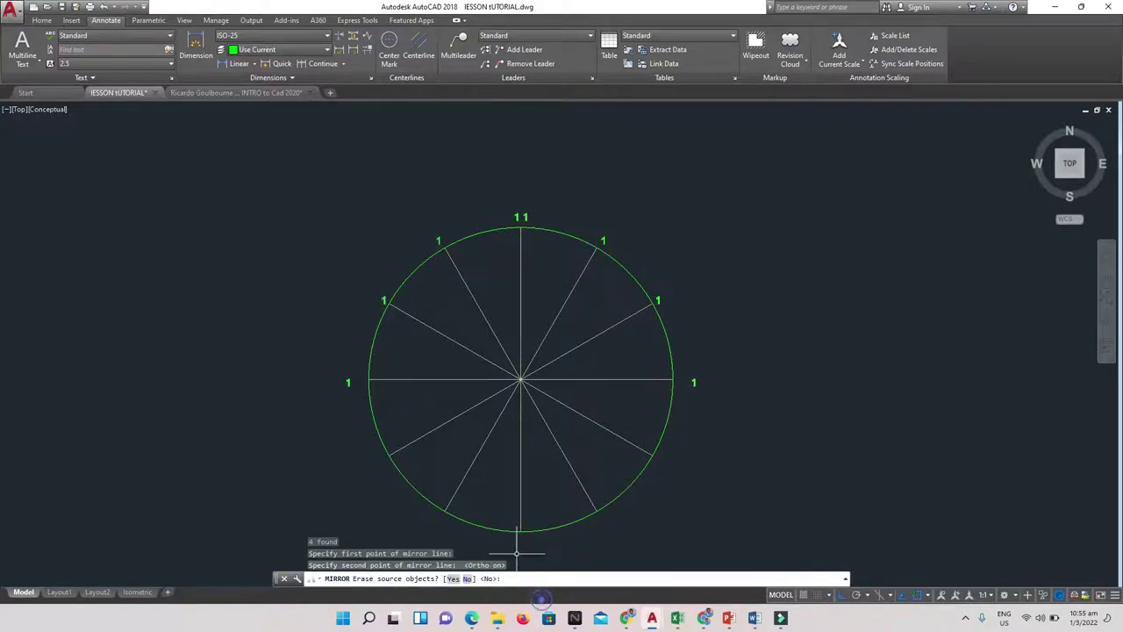
pyautogui.click(524, 217)
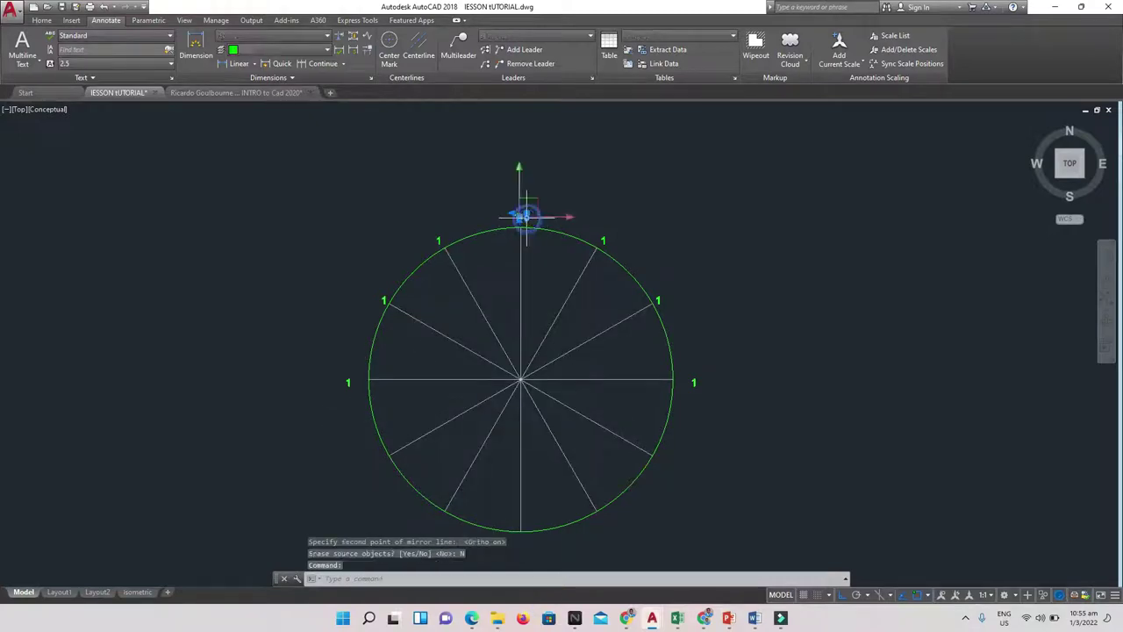
pyautogui.press('Delete')
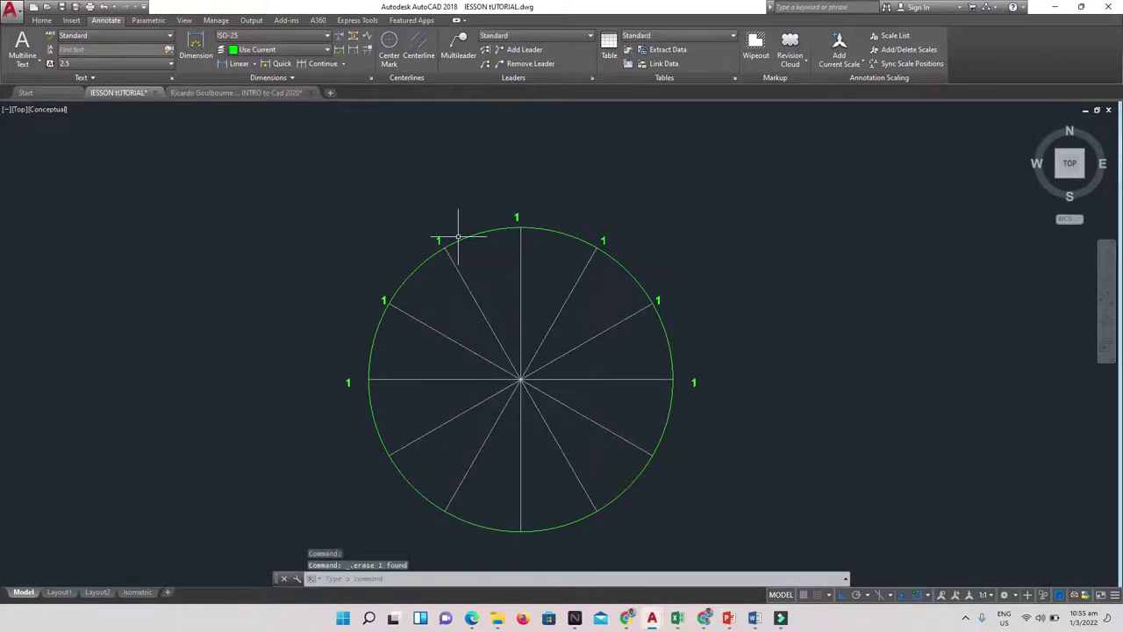
# Change the labels at the second and third division points clockwise from the left quadrant to "2" and "3"
pyautogui.doubleClick(383, 300)
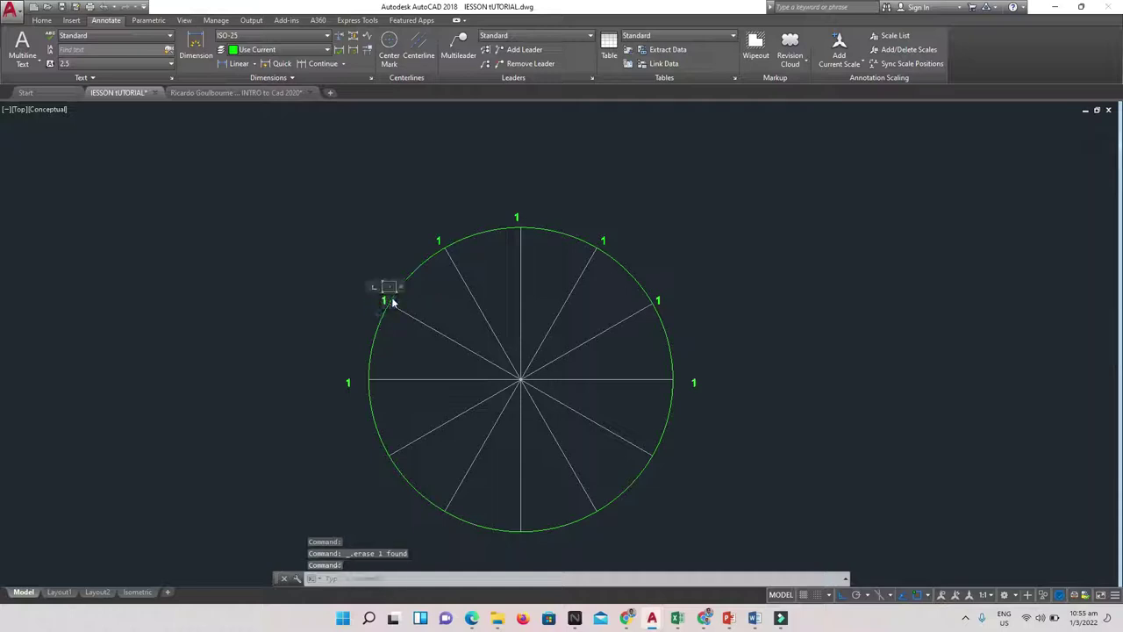
pyautogui.write('2')
pyautogui.click(441, 240)
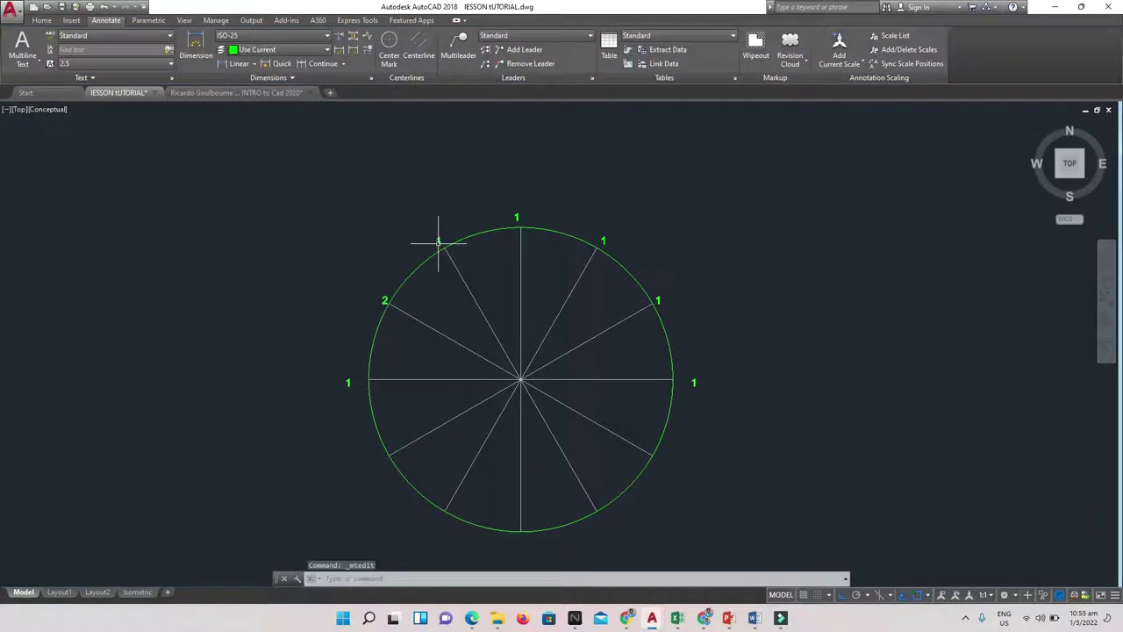
pyautogui.click(438, 238)
pyautogui.press('Escape')
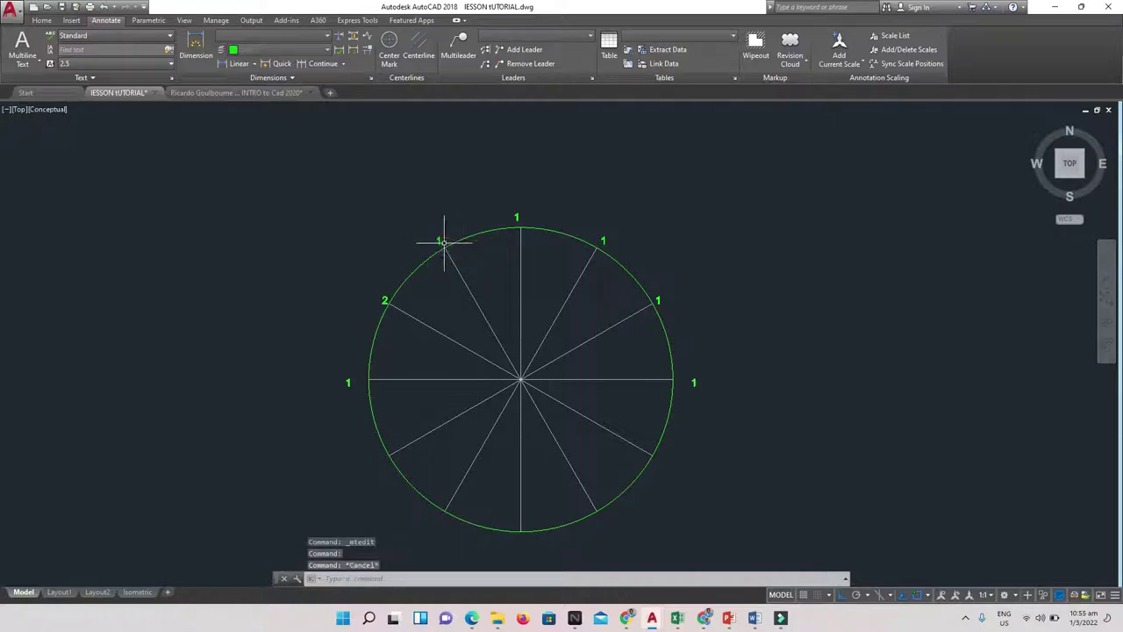
pyautogui.doubleClick(439, 238)
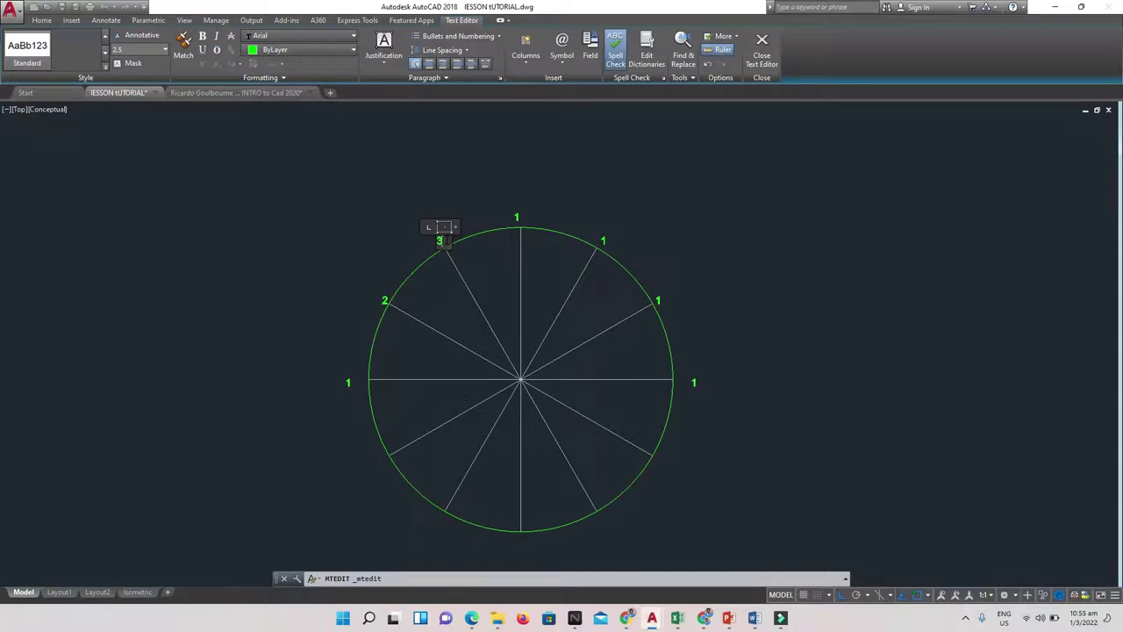
pyautogui.click(481, 215)
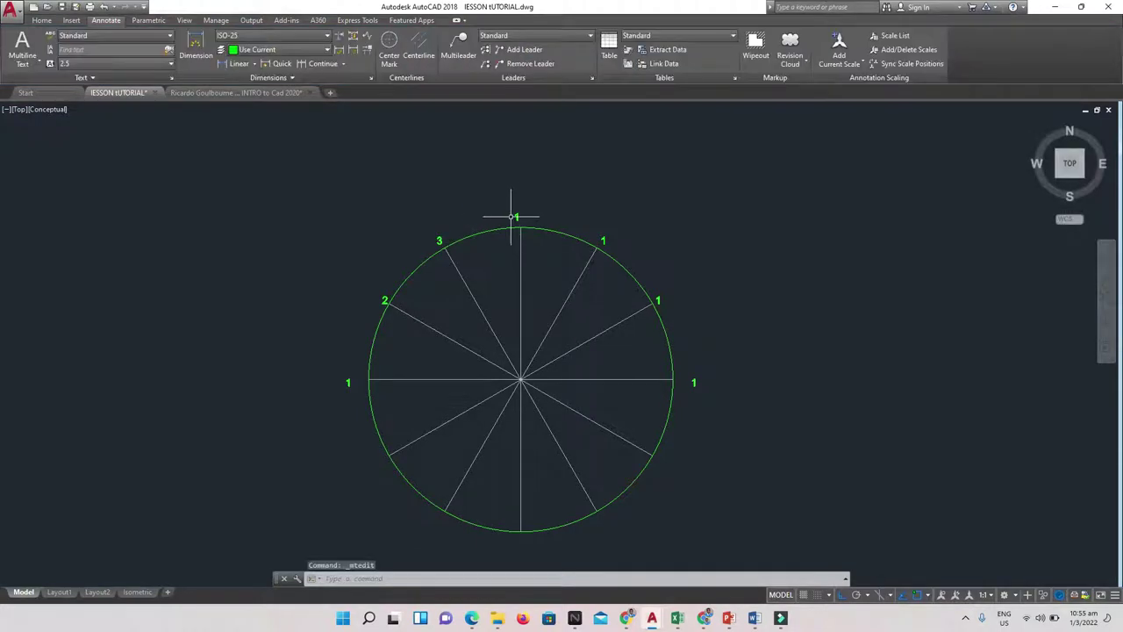
# Change the label at the top quadrant to "4" and the next one clockwise to "5"
pyautogui.doubleClick(516, 216)
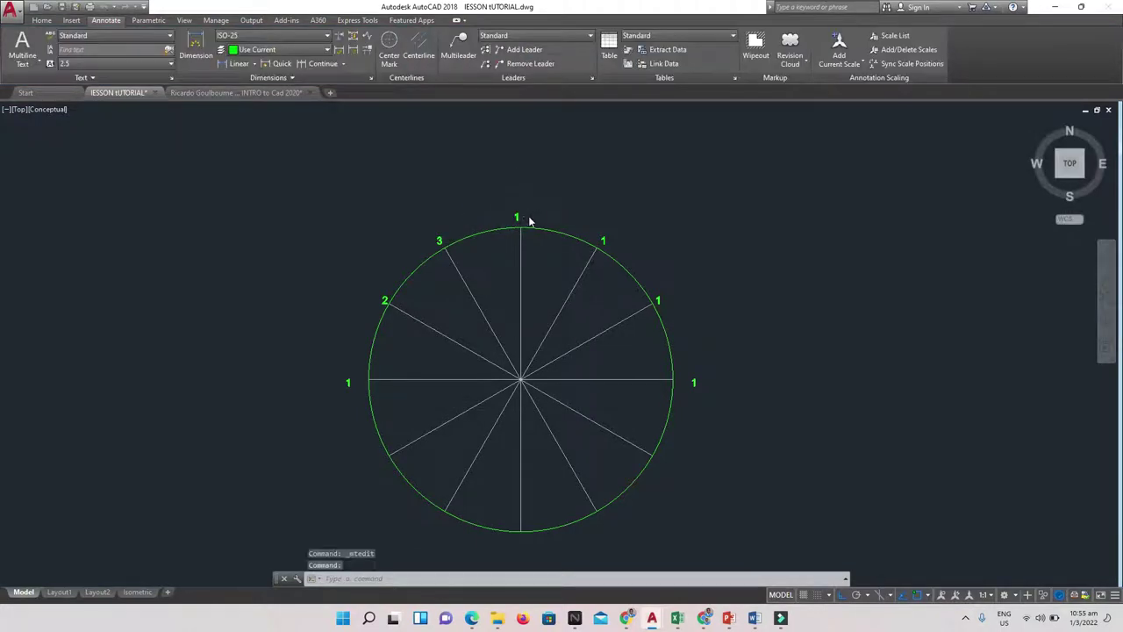
pyautogui.write('4')
pyautogui.click(640, 220)
pyautogui.doubleClick(606, 241)
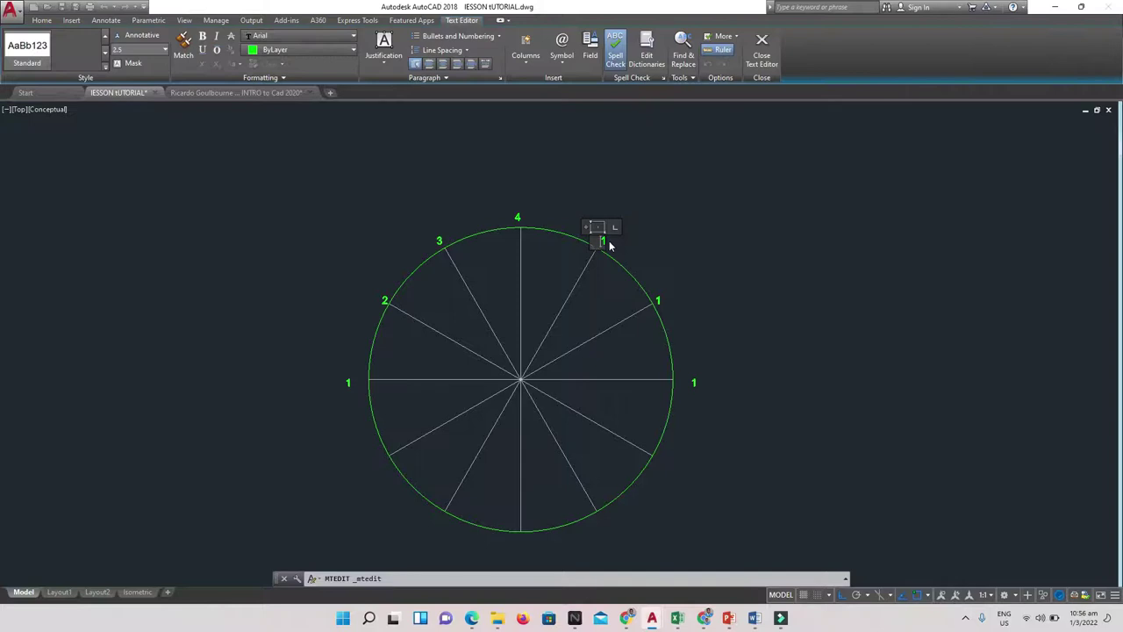
pyautogui.write('5')
pyautogui.click(647, 233)
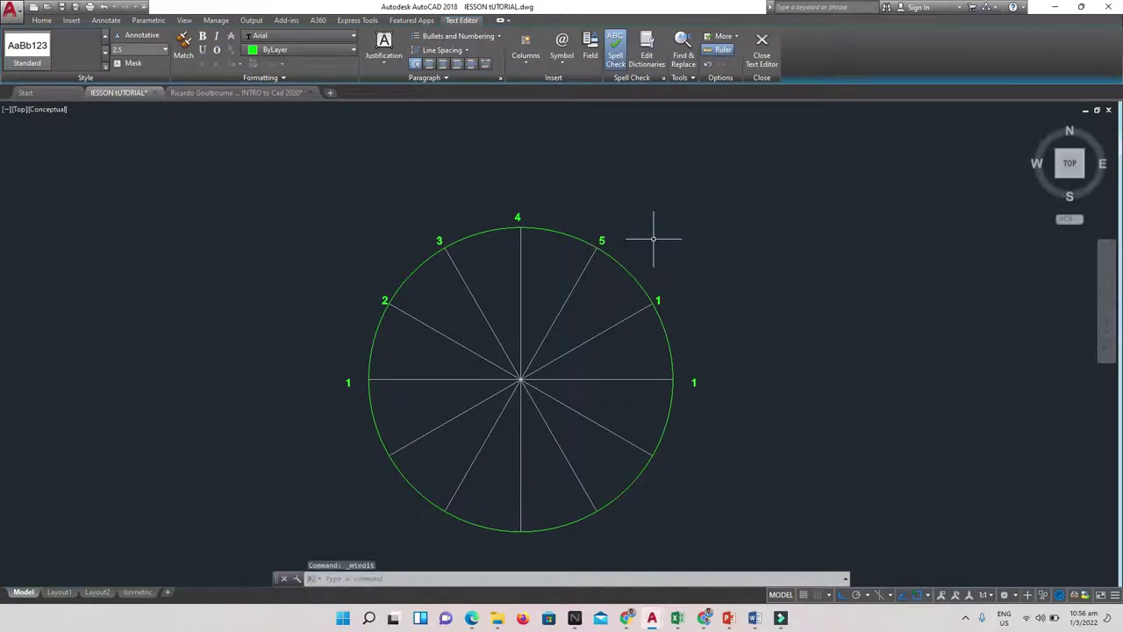
# Change the label after "5" to "6" and the label at the right quadrant to "7"
pyautogui.doubleClick(658, 301)
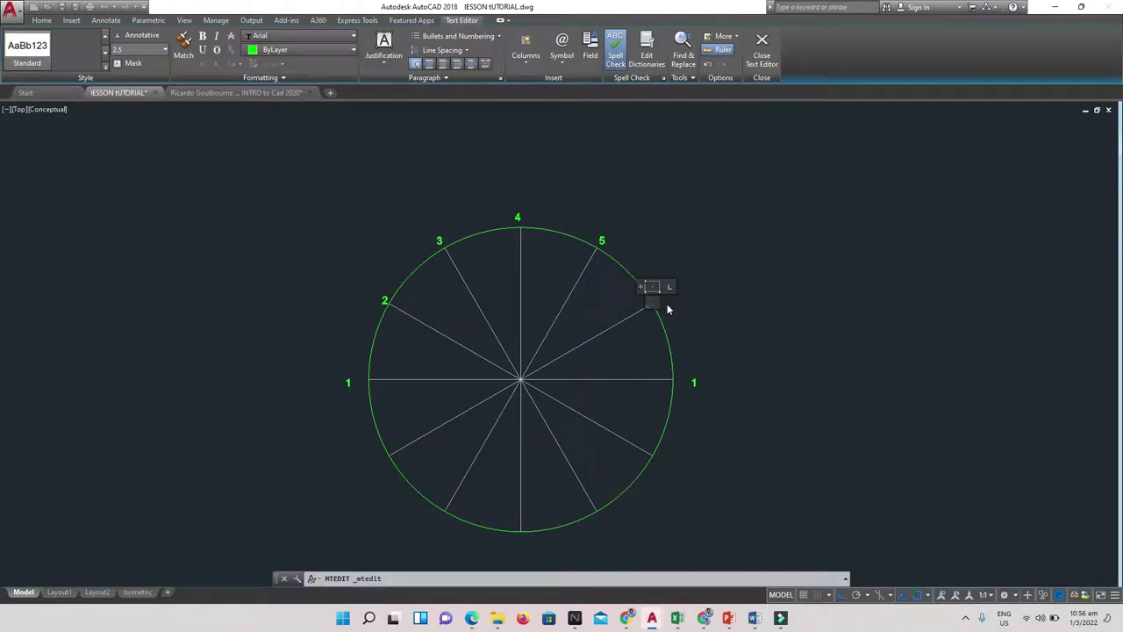
pyautogui.click(702, 301)
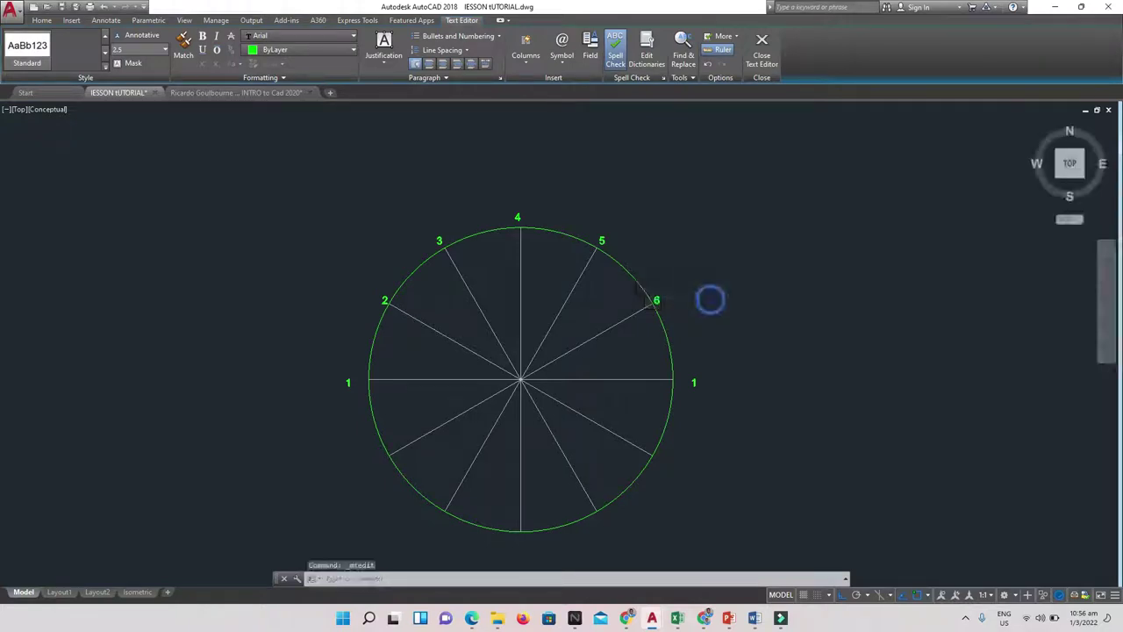
pyautogui.doubleClick(694, 383)
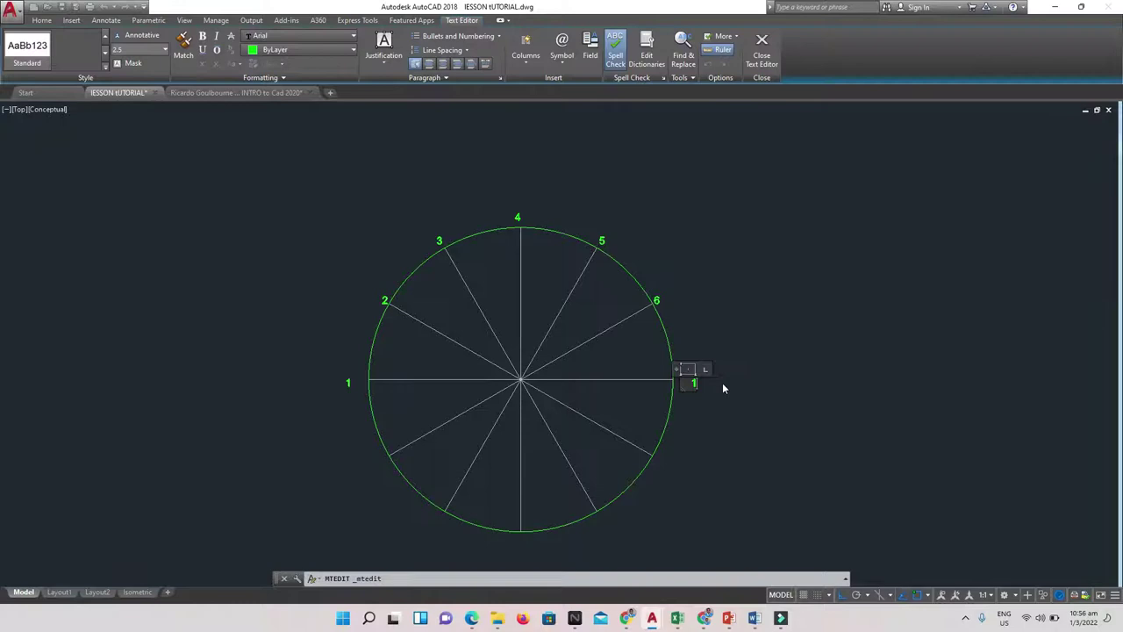
pyautogui.write('7')
pyautogui.click(746, 386)
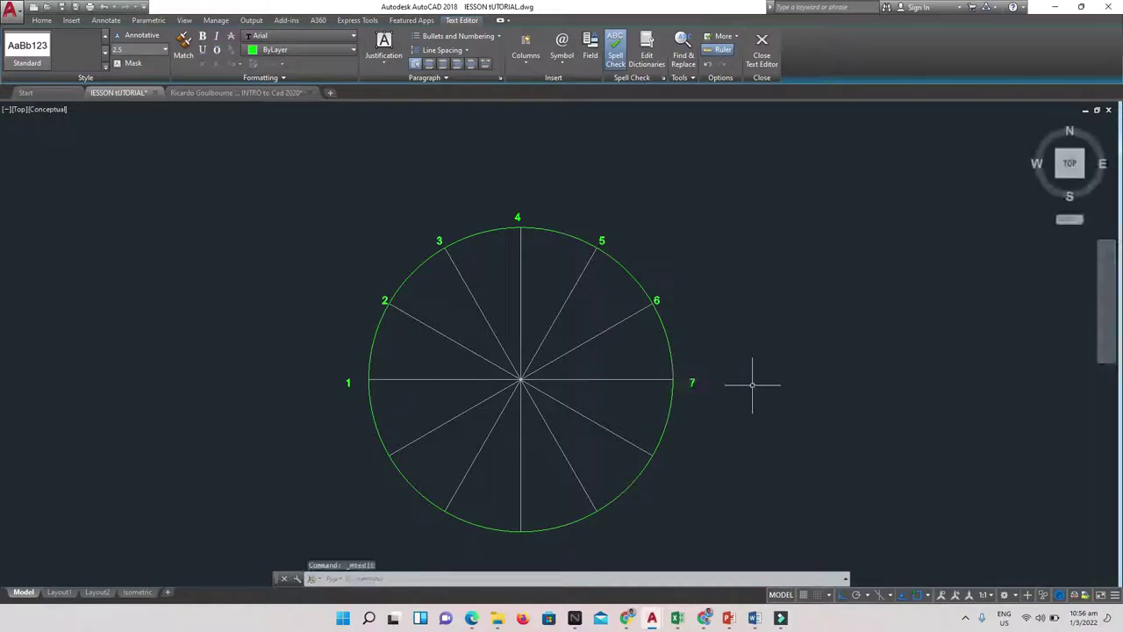
# Copy the label "7" to the next division point clockwise below the right quadrant, with Ortho turned off
pyautogui.write('c')
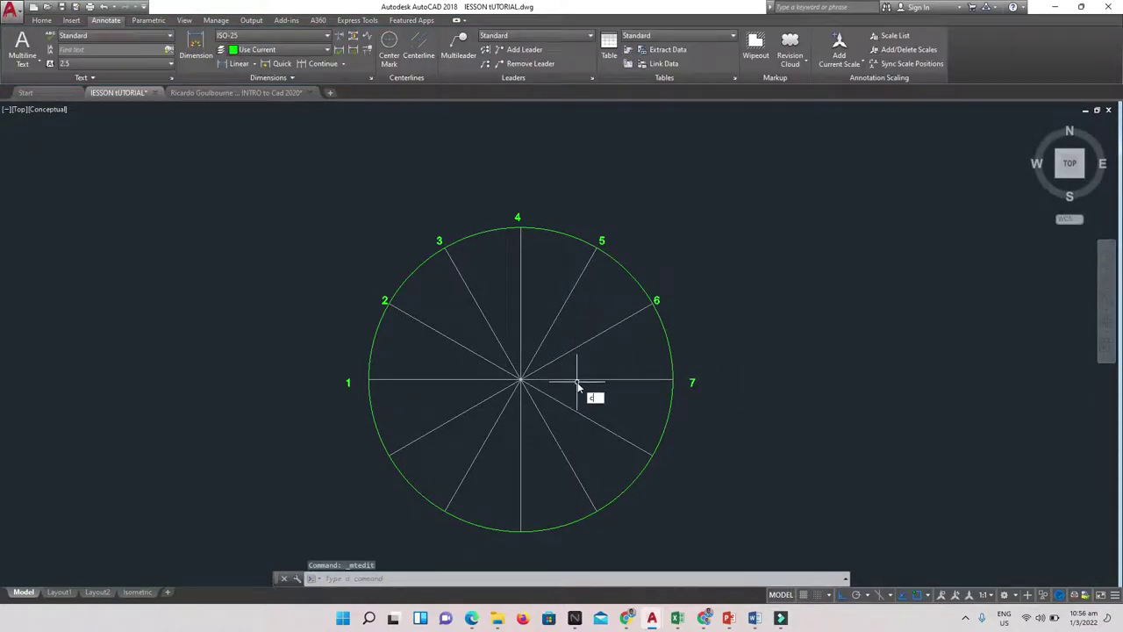
pyautogui.write('p')
pyautogui.press('Return')
pyautogui.click(692, 382)
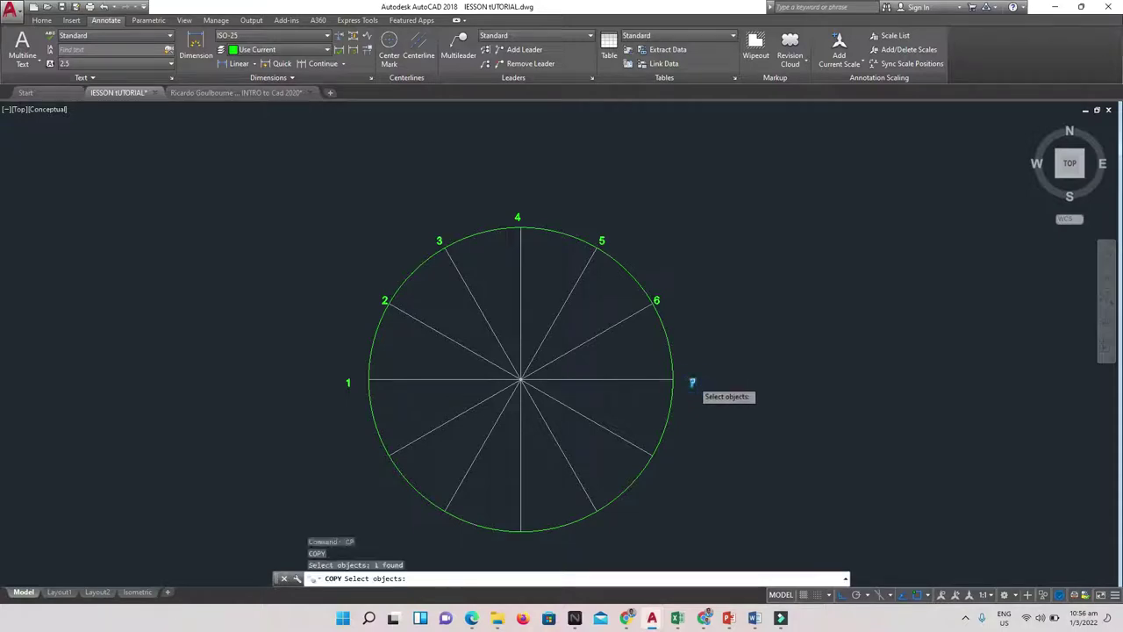
pyautogui.press('Return')
pyautogui.click(691, 383)
pyautogui.click(844, 594)
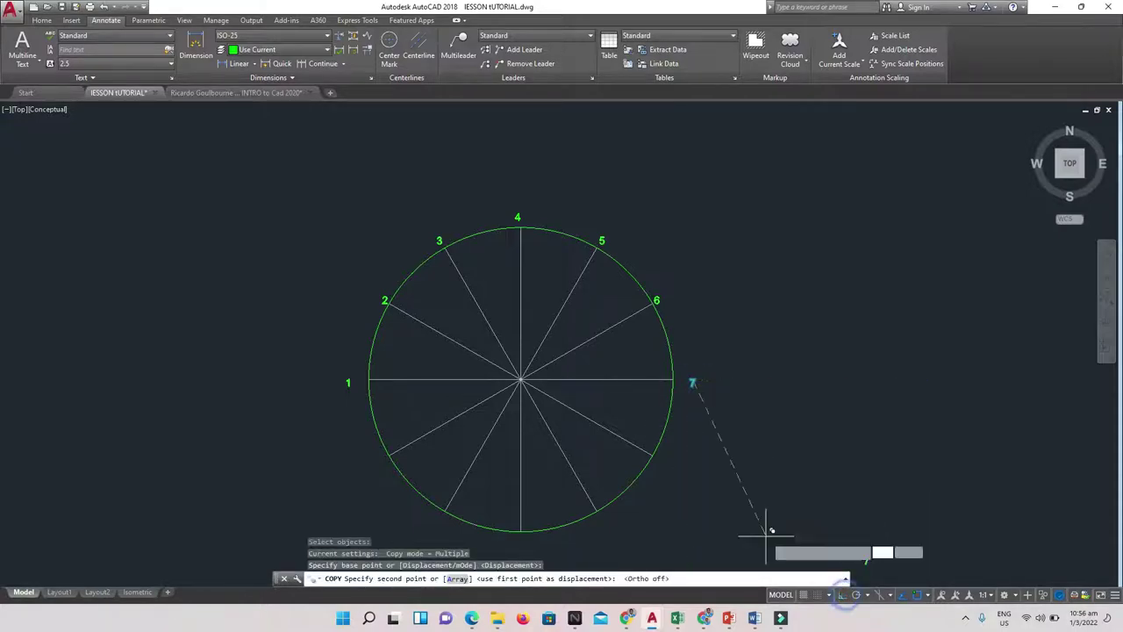
pyautogui.click(665, 457)
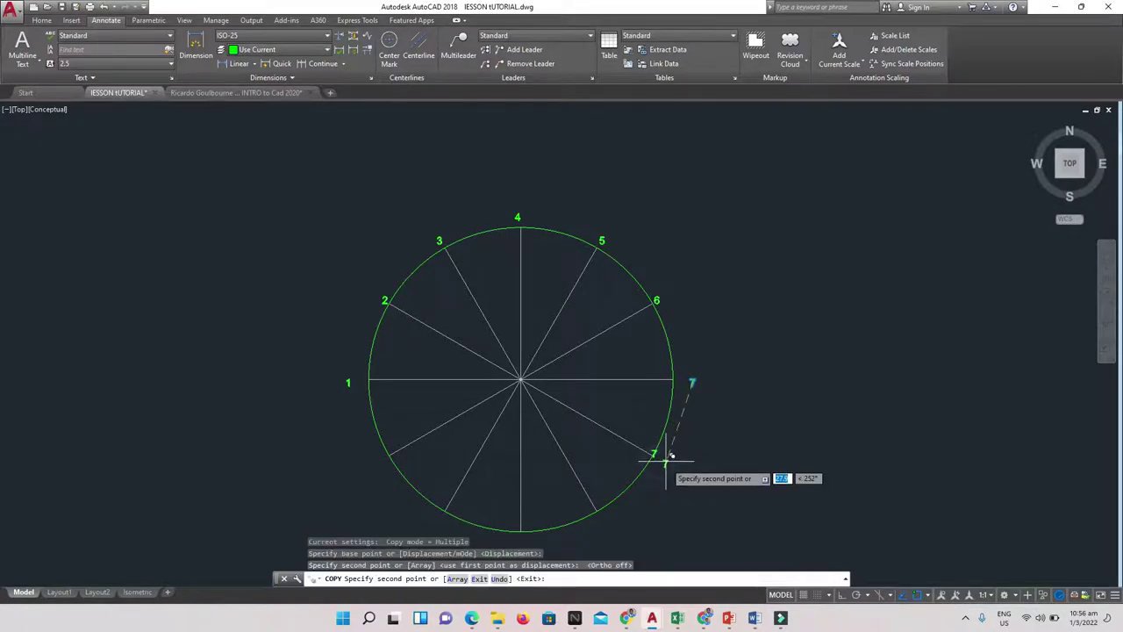
# Copy the label "7" to the four remaining unlabelled division points around the lower half of the circle
pyautogui.scroll(5, 664, 465)
pyautogui.scroll(-4, 600, 512)
pyautogui.moveTo(592, 459)
pyautogui.mouseDown(button='middle')
pyautogui.moveTo(590, 437)
pyautogui.moveTo(594, 464)
pyautogui.mouseUp(button='middle')
pyautogui.moveTo(611, 520); pyautogui.dragTo(609, 517, button='middle')
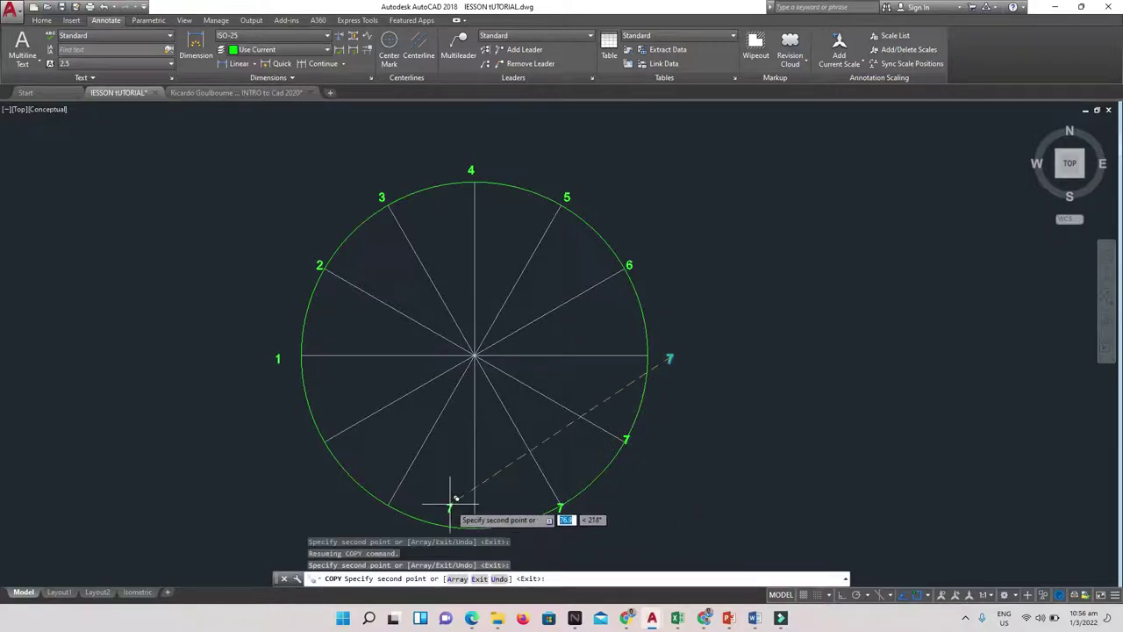
pyautogui.click(316, 442)
pyautogui.click(376, 507)
pyautogui.click(470, 518)
pyautogui.moveTo(474, 492); pyautogui.dragTo(446, 371, button='middle')
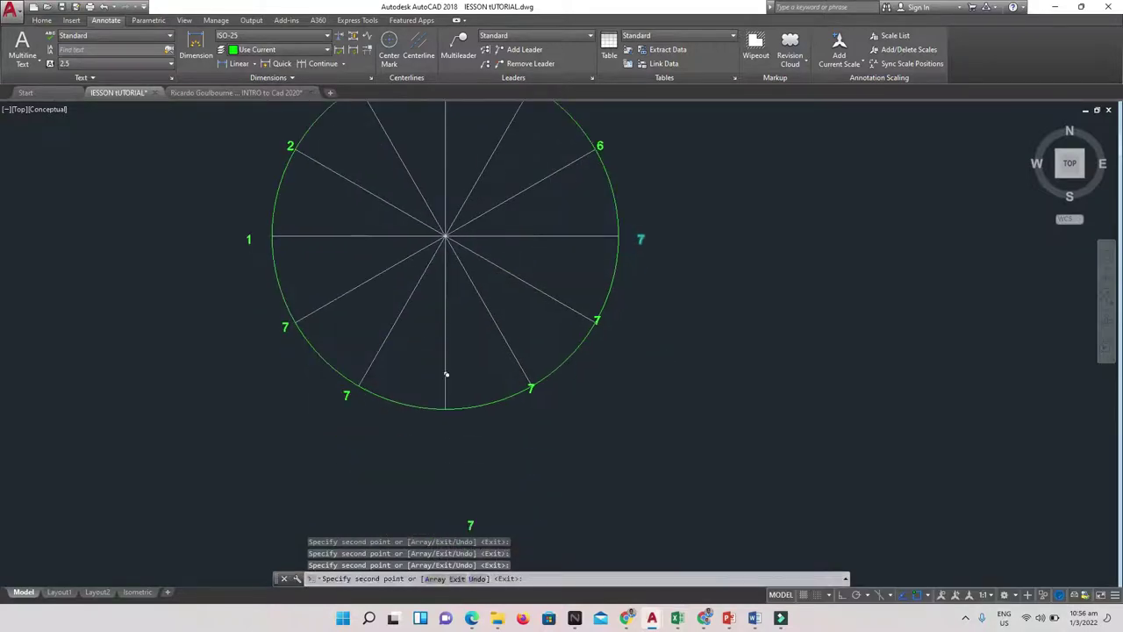
pyautogui.click(445, 418)
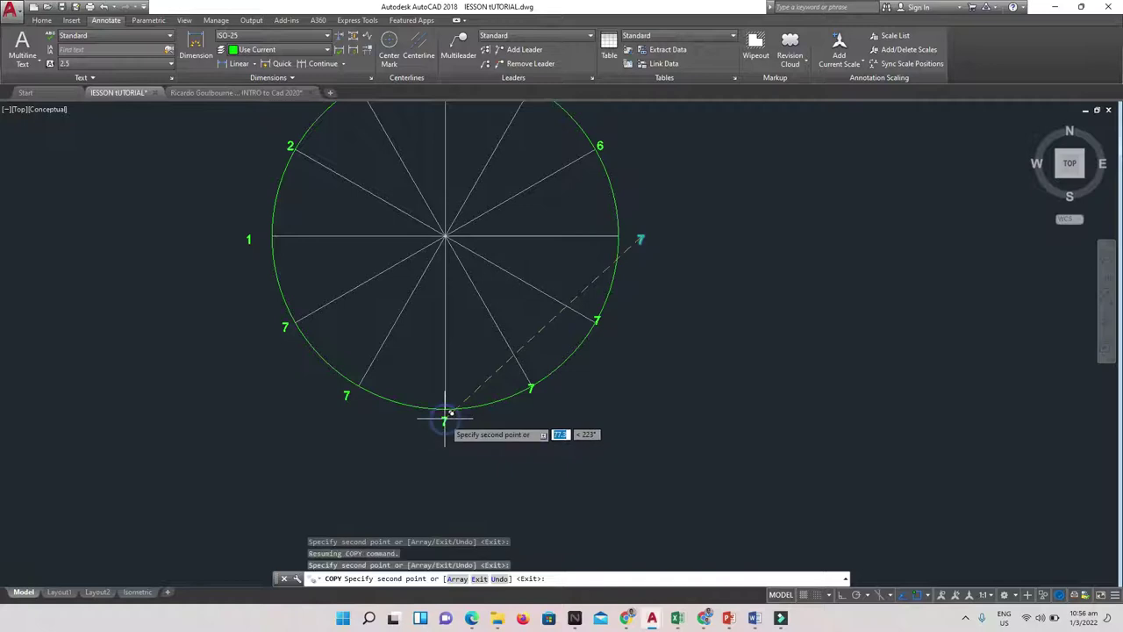
pyautogui.press('Escape')
# Move the two "7" labels between the right and bottom quadrants outward so they sit clear of the circle
pyautogui.click(528, 391)
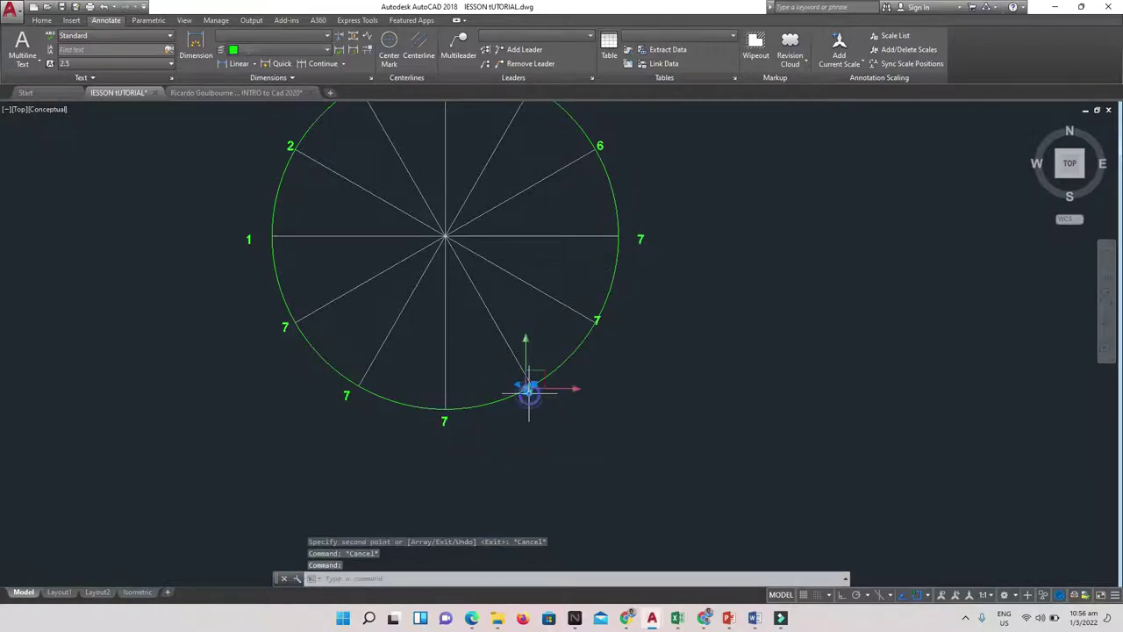
pyautogui.scroll(5, 529, 390)
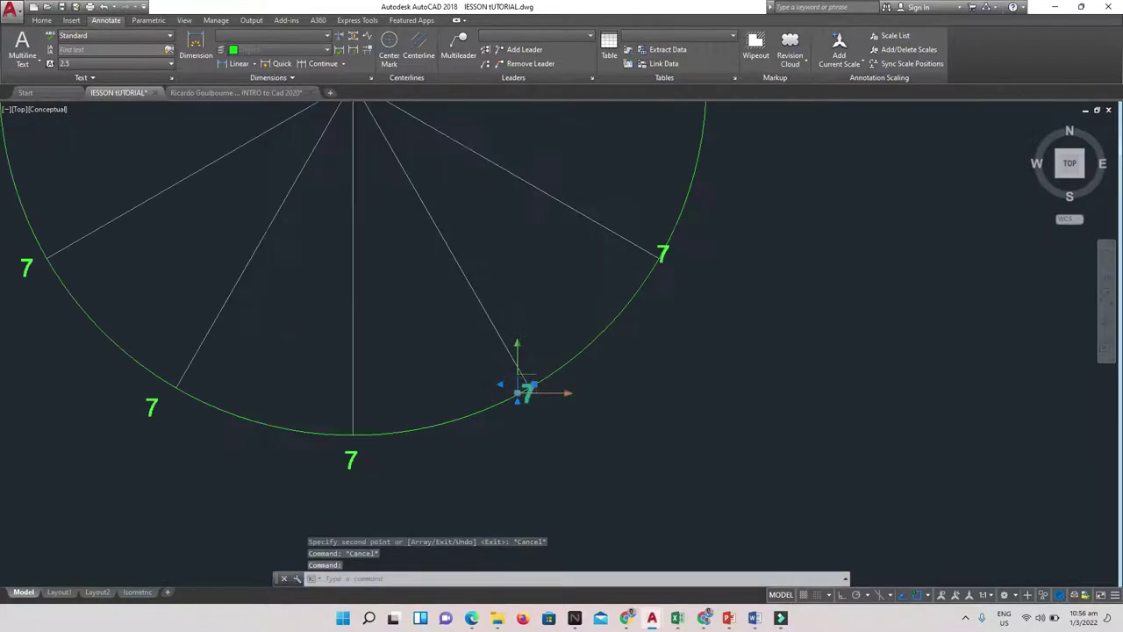
pyautogui.click(534, 384)
pyautogui.click(546, 395)
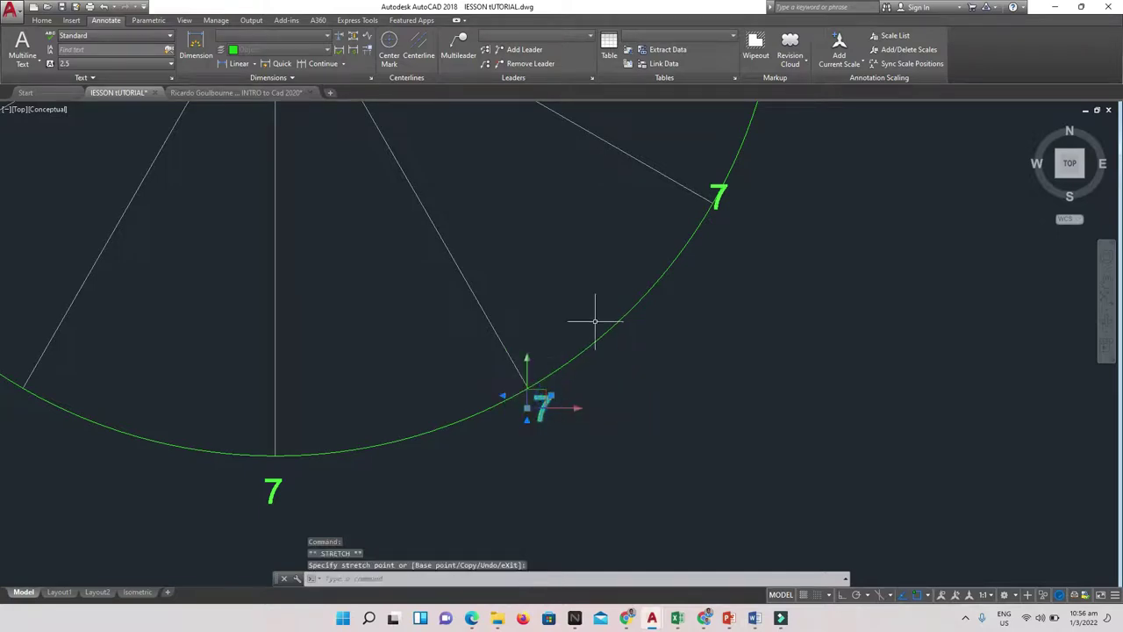
pyautogui.click(718, 197)
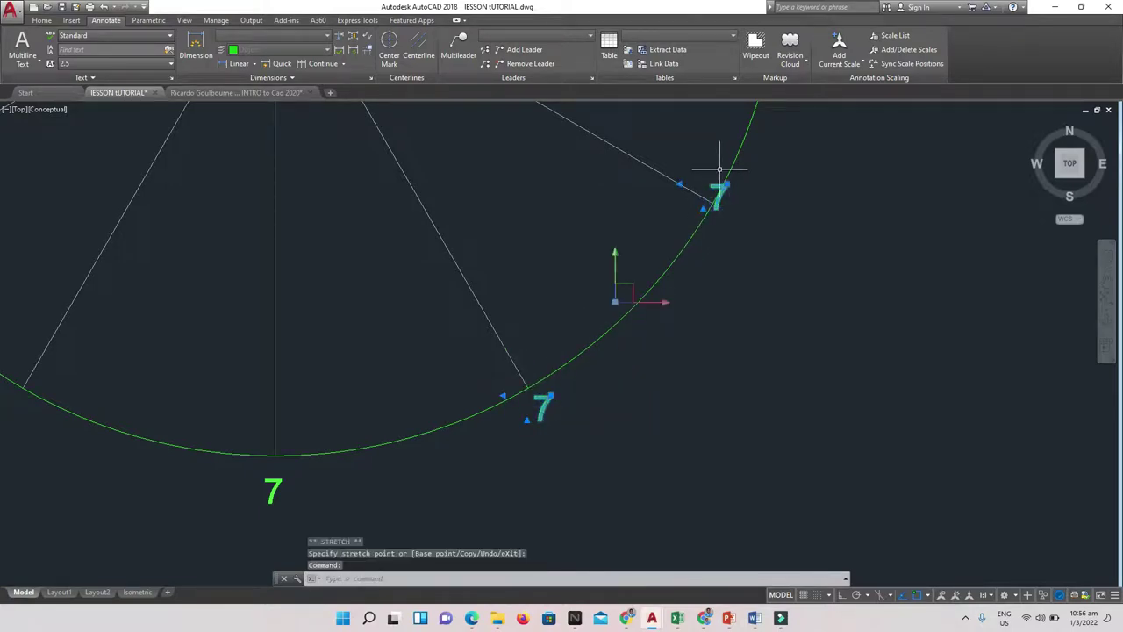
pyautogui.click(722, 195)
pyautogui.scroll(-5, 743, 204)
pyautogui.press('Escape')
pyautogui.press('Escape')
# Change the labels at the first and second division points clockwise from the right quadrant to "8" and "9"
pyautogui.moveTo(764, 125); pyautogui.dragTo(742, 205, button='middle')
pyautogui.scroll(4, 743, 205)
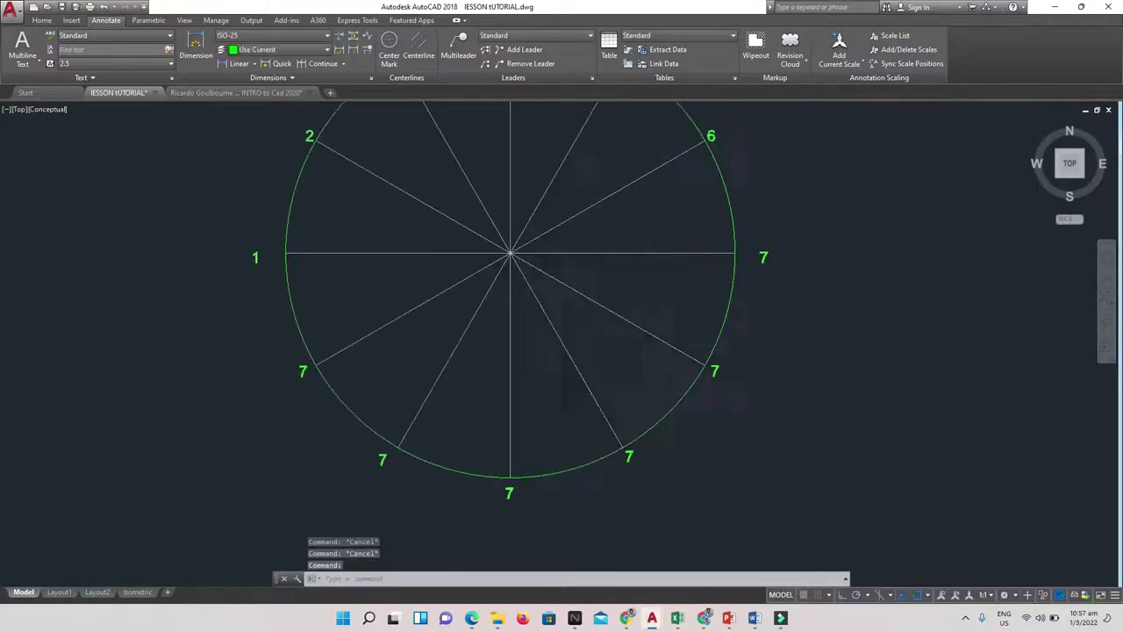
pyautogui.doubleClick(719, 354)
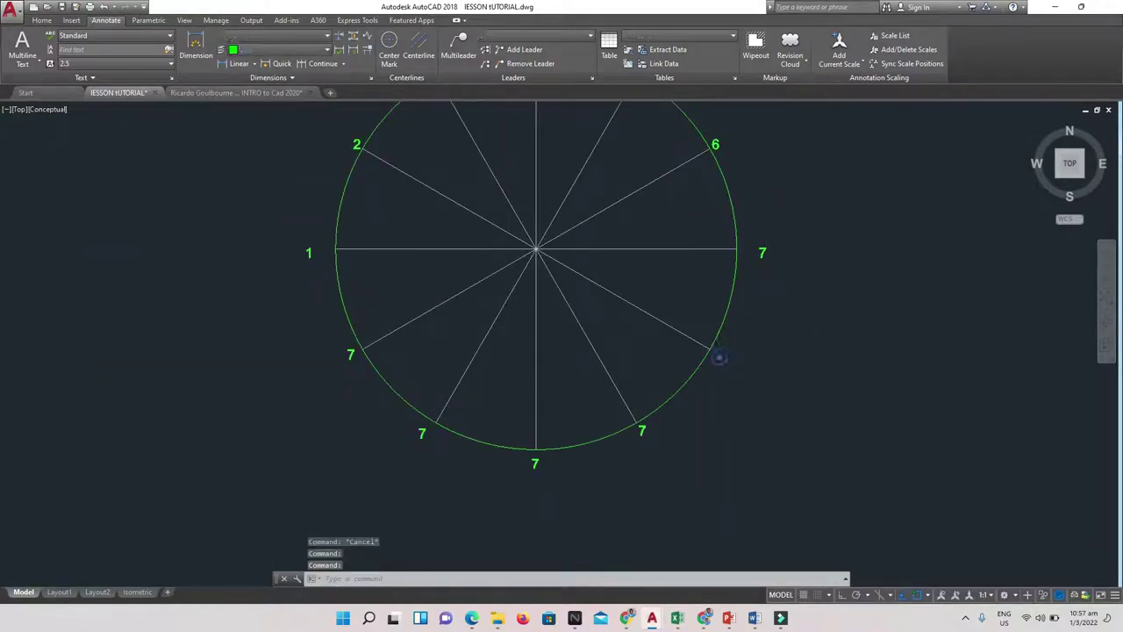
pyautogui.write('8')
pyautogui.click(667, 415)
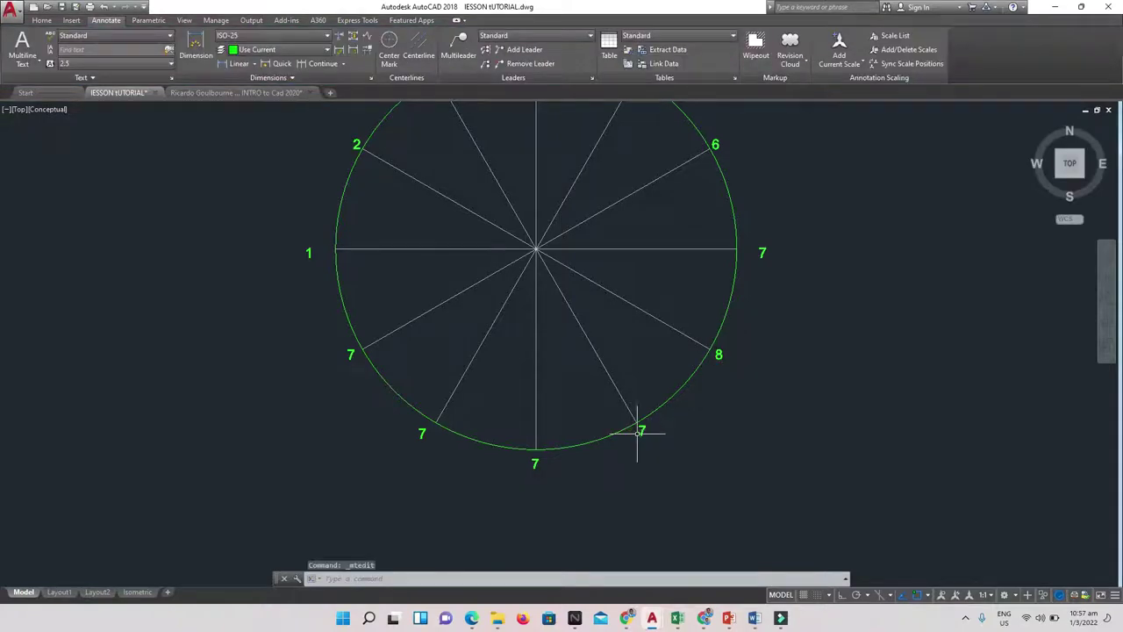
pyautogui.doubleClick(641, 430)
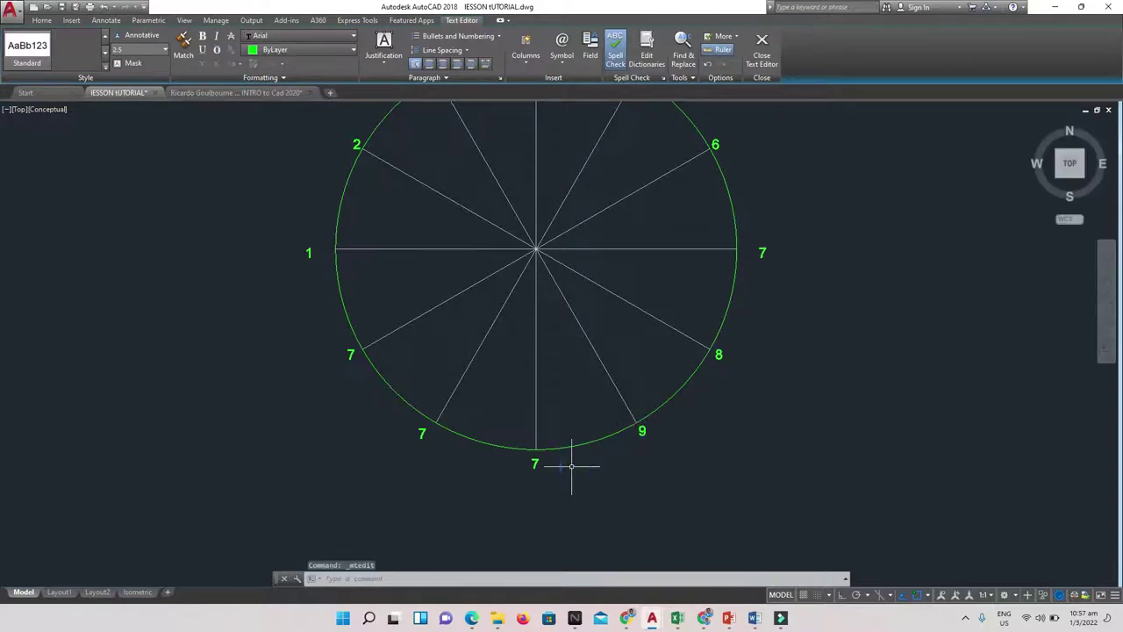
# Change the label at the circle's bottom quadrant to "10"
pyautogui.click(540, 459)
pyautogui.click(535, 459)
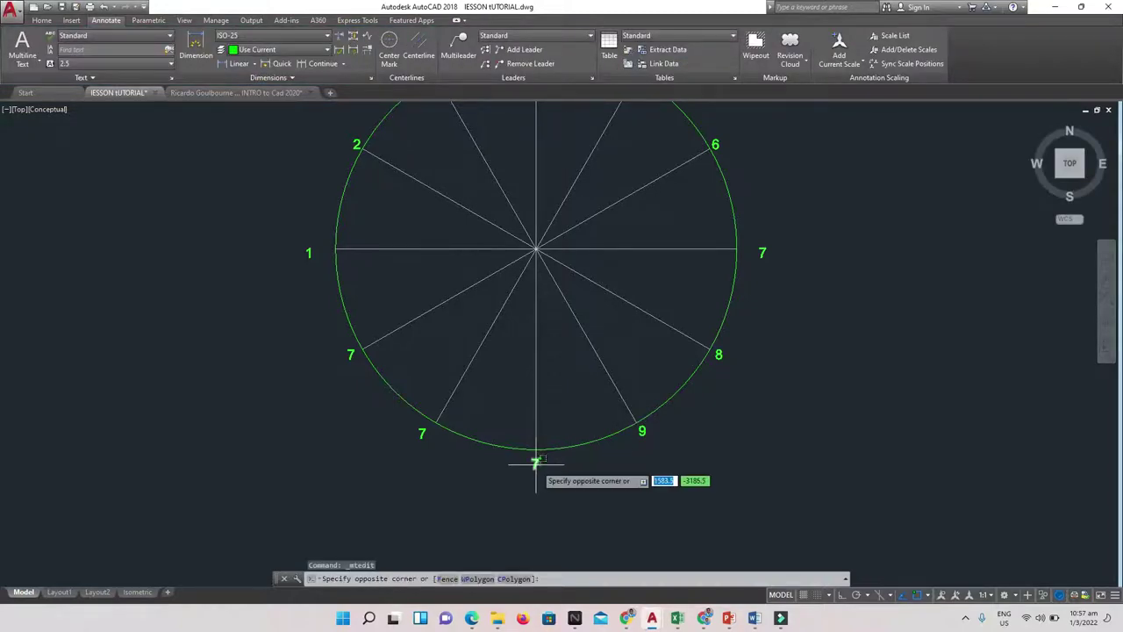
pyautogui.click(535, 462)
pyautogui.doubleClick(535, 464)
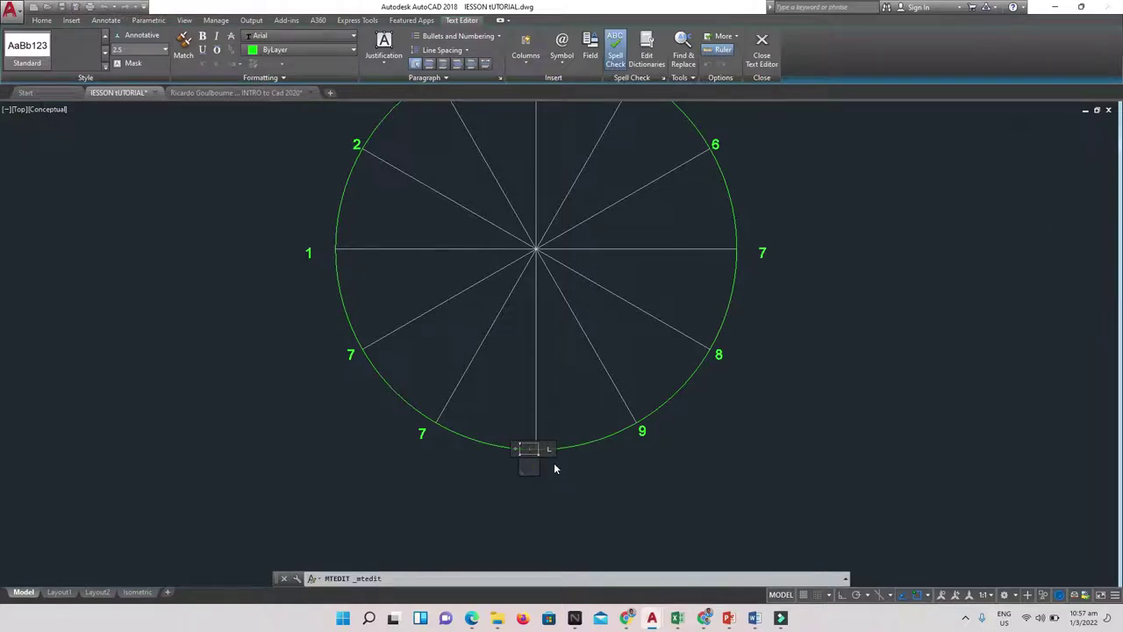
pyautogui.click(443, 445)
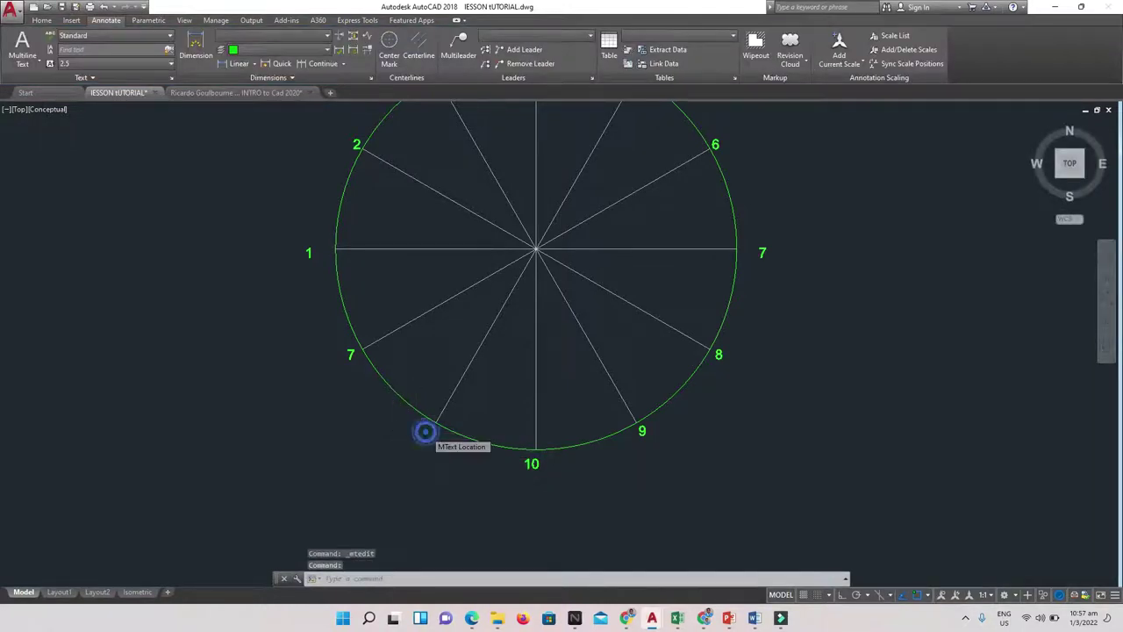
# Change the two remaining labels clockwise after "10" to "11" and "12"
pyautogui.doubleClick(424, 431)
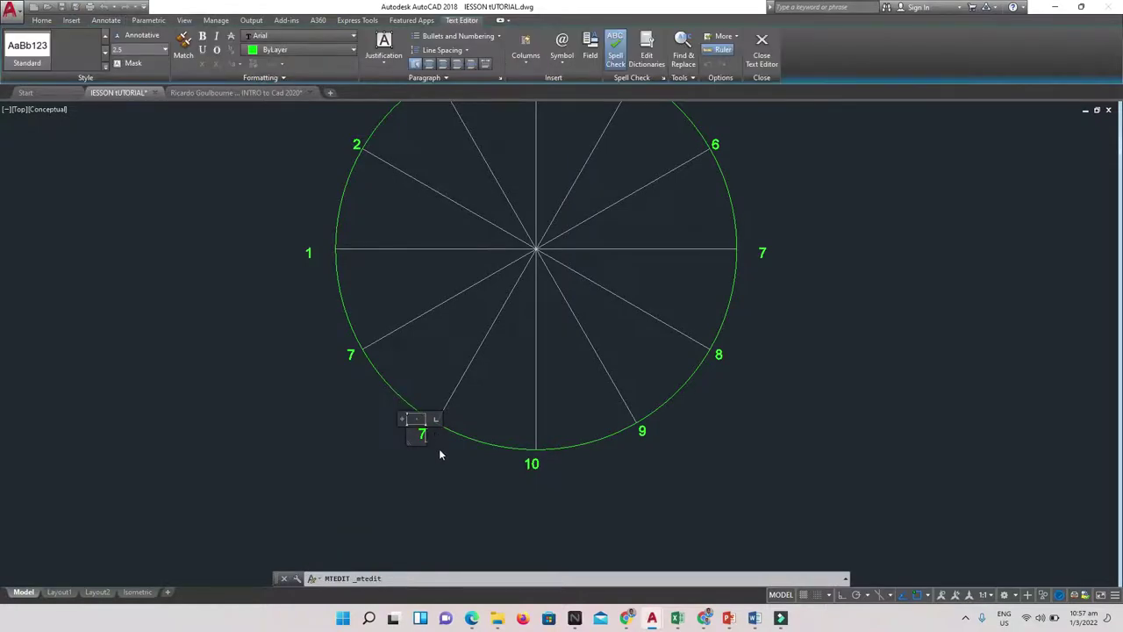
pyautogui.write('11')
pyautogui.click(441, 451)
pyautogui.doubleClick(349, 355)
pyautogui.write('12')
pyautogui.click(346, 400)
# Examine the reference figure for how the pitch lines, numbered divisions and helix development relate to the divided circle
pyautogui.scroll(-5, 342, 400)
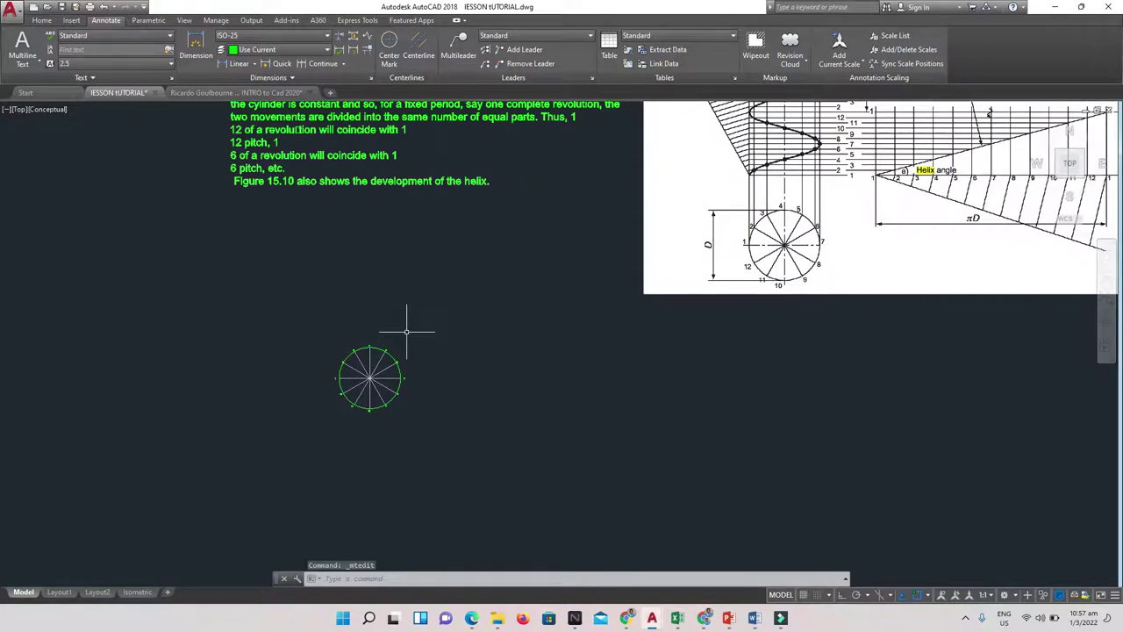
pyautogui.scroll(-2, 410, 338)
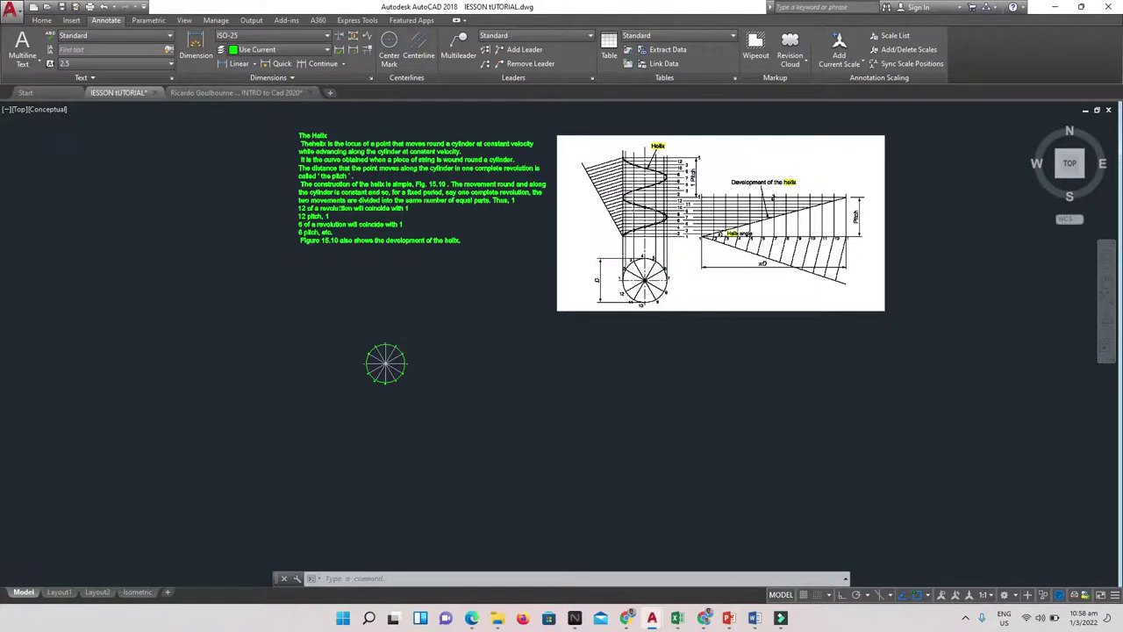
pyautogui.scroll(5, 690, 165)
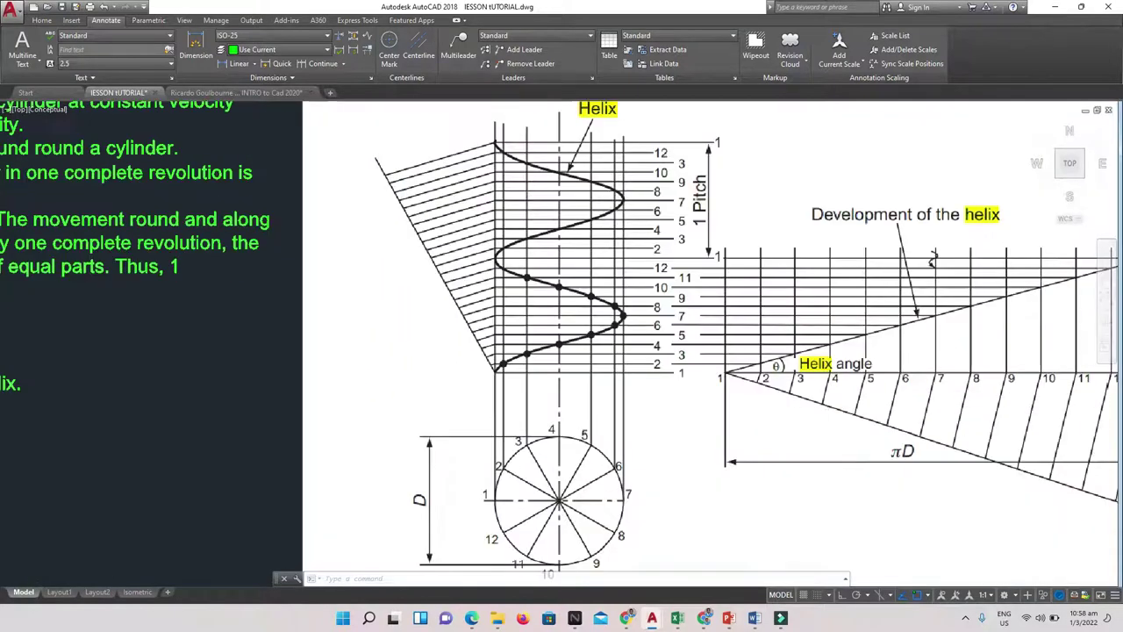
pyautogui.scroll(3, 614, 308)
pyautogui.scroll(-5, 562, 343)
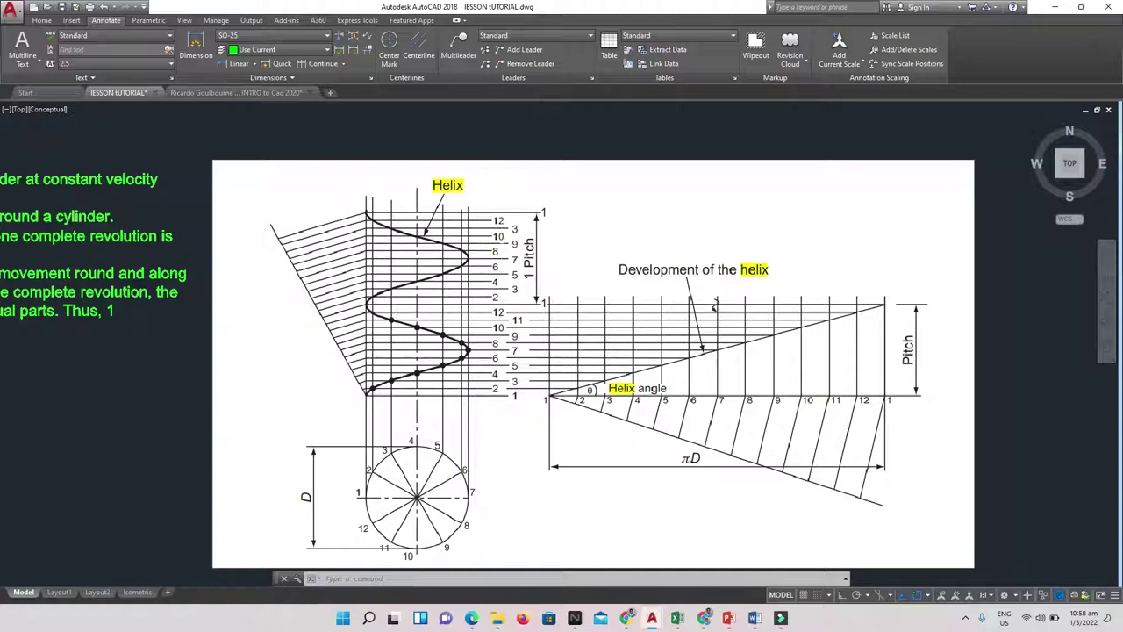
pyautogui.scroll(-2, 481, 265)
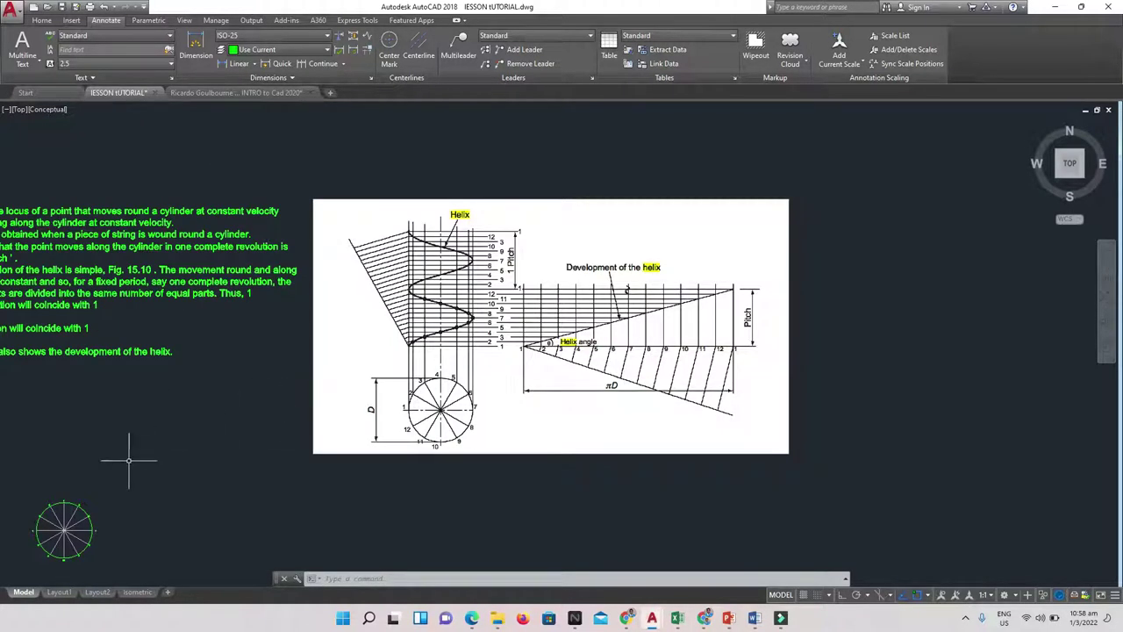
pyautogui.moveTo(327, 457); pyautogui.dragTo(339, 457, button='middle')
pyautogui.moveTo(76, 471); pyautogui.dragTo(355, 438, button='middle')
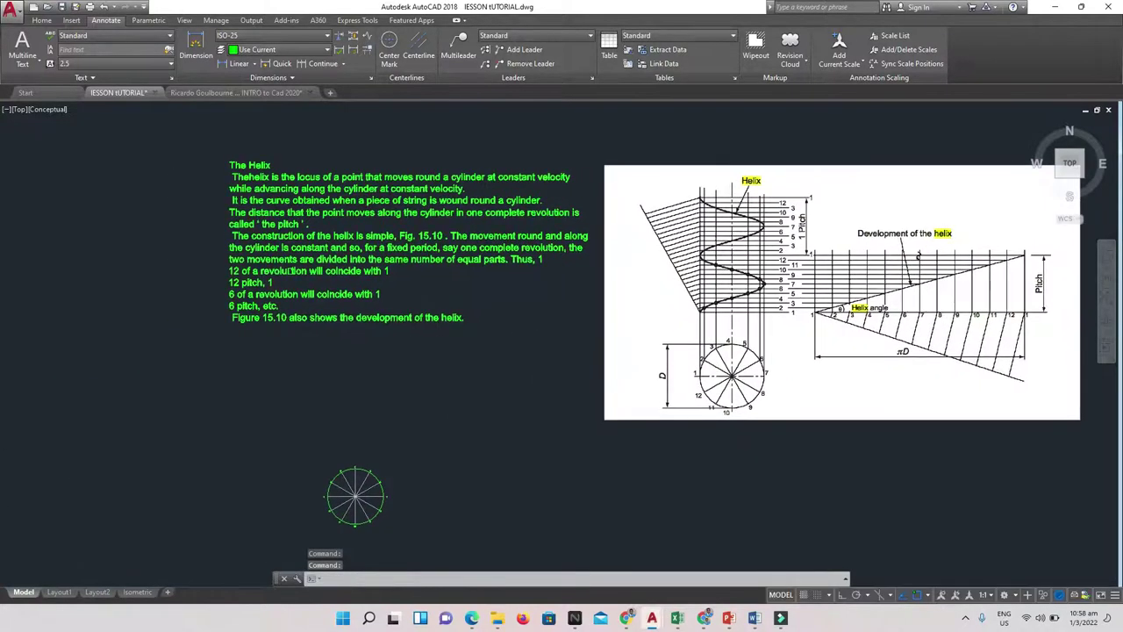
# Draw a horizontal line above the divided circle, extending past both of its sides, with Ortho turned on
pyautogui.click(344, 468)
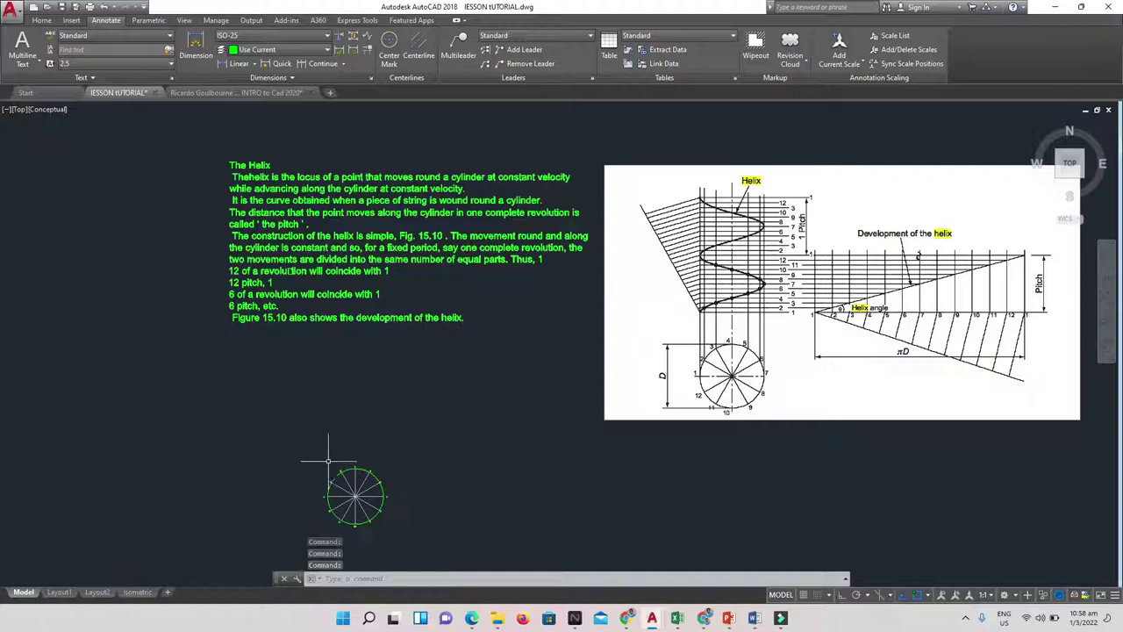
pyautogui.press('Escape')
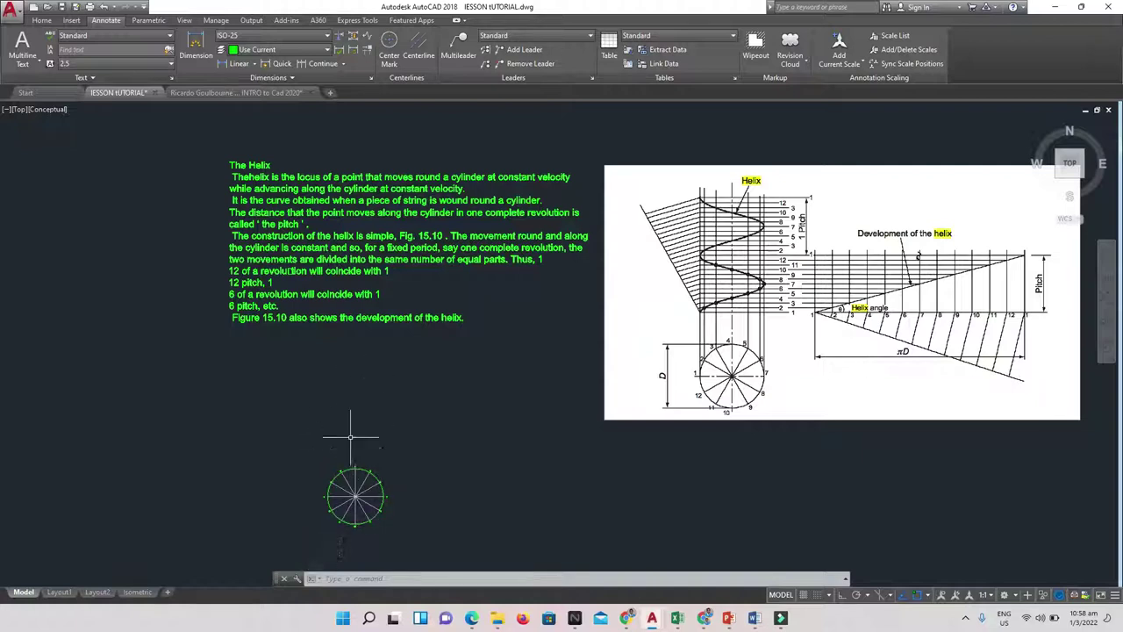
pyautogui.write('l')
pyautogui.press('Return')
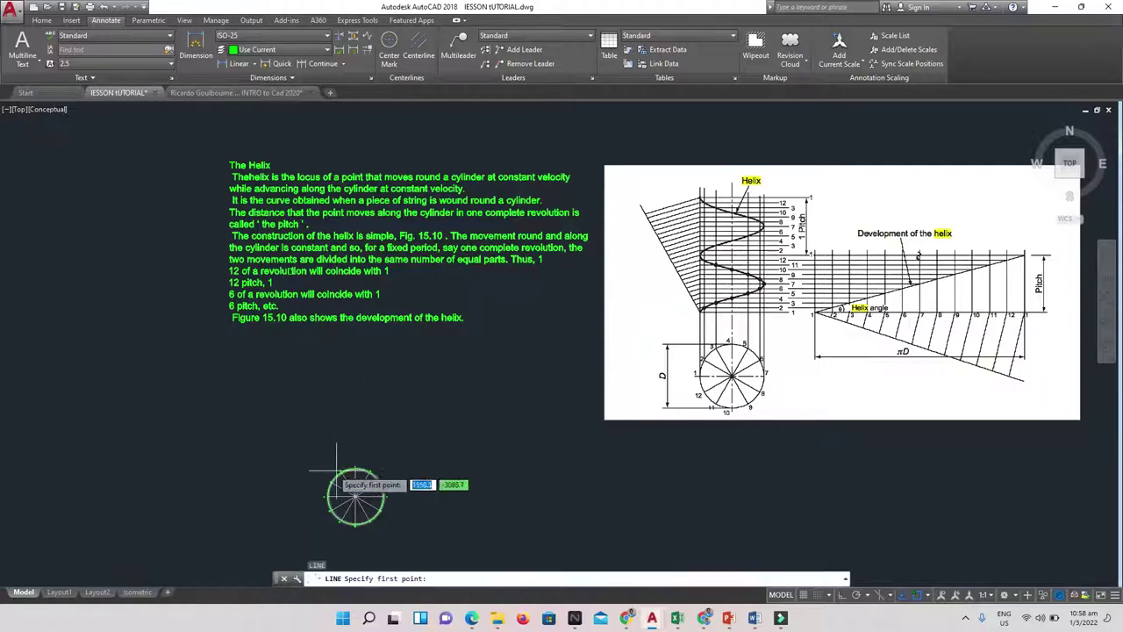
pyautogui.click(294, 439)
pyautogui.click(843, 595)
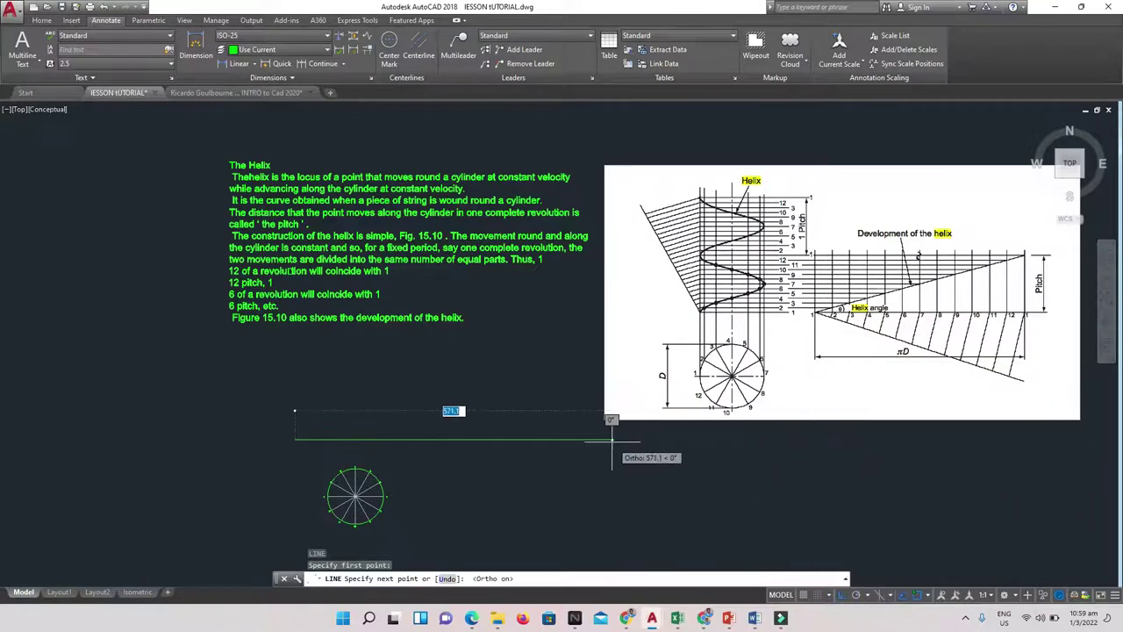
pyautogui.press('Escape')
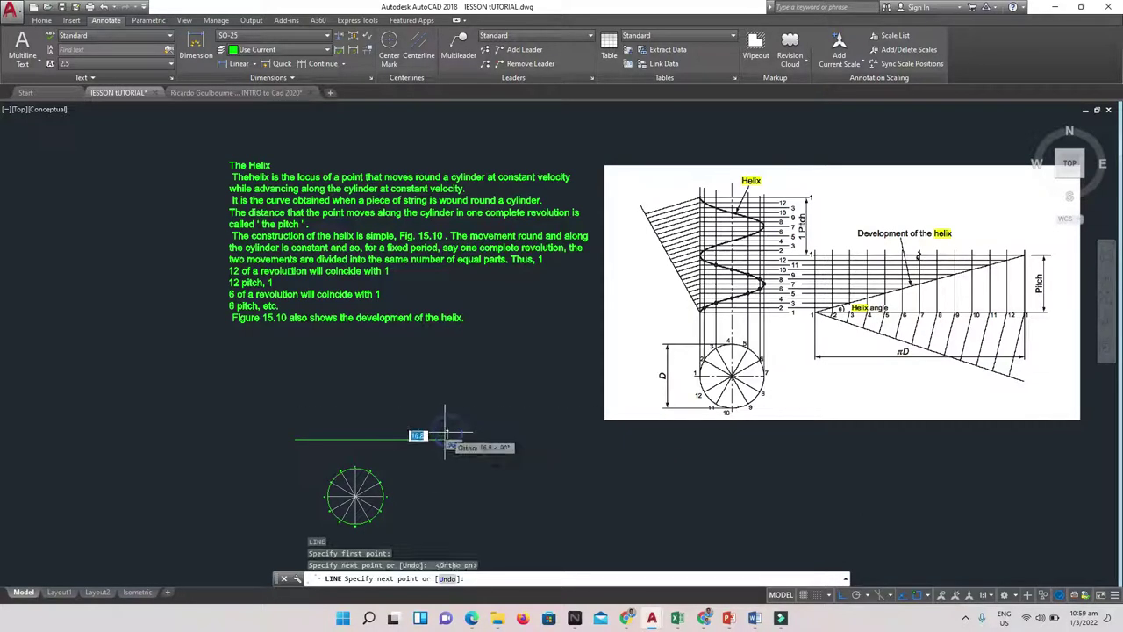
# Offset the horizontal line 100 upward to mark the pitch height
pyautogui.write('offset')
pyautogui.press('Return')
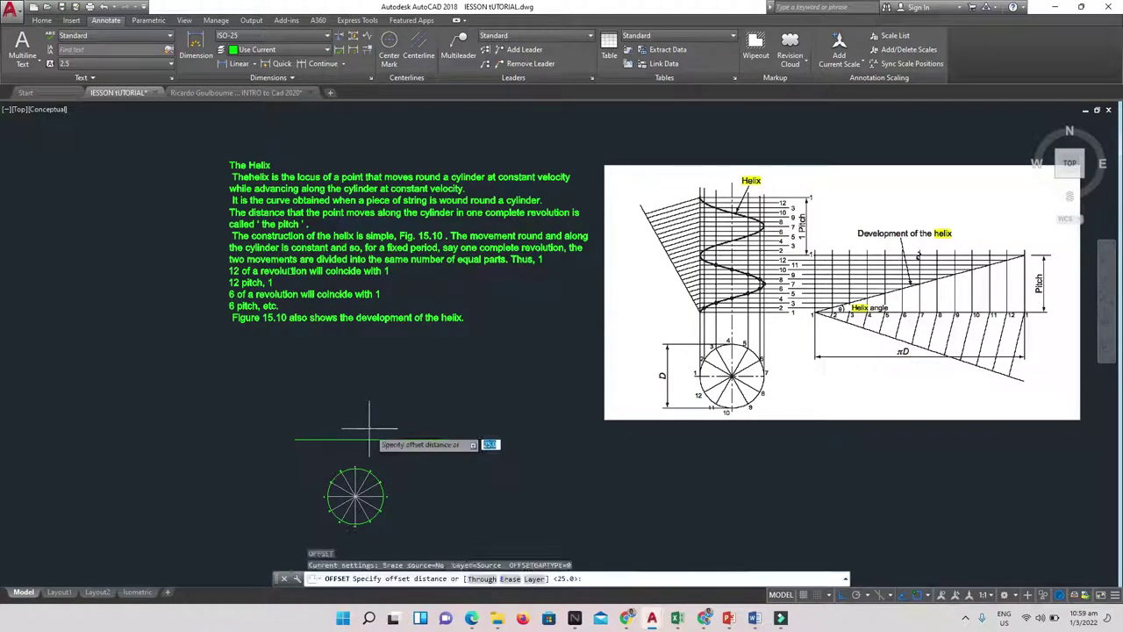
pyautogui.write('100')
pyautogui.press('Return')
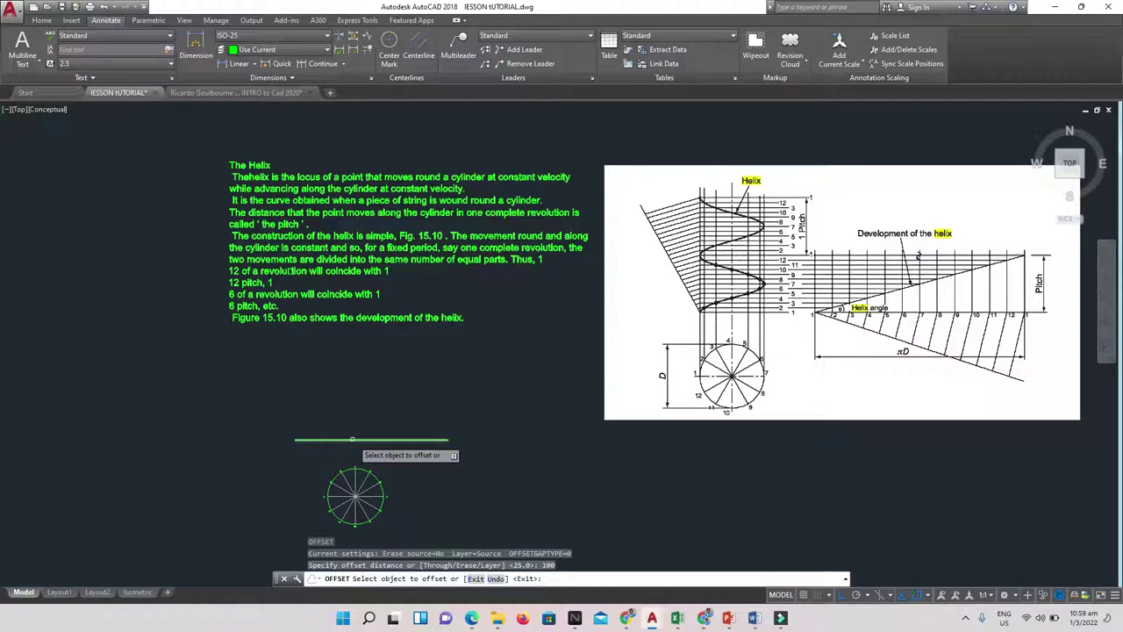
pyautogui.click(352, 438)
pyautogui.click(368, 390)
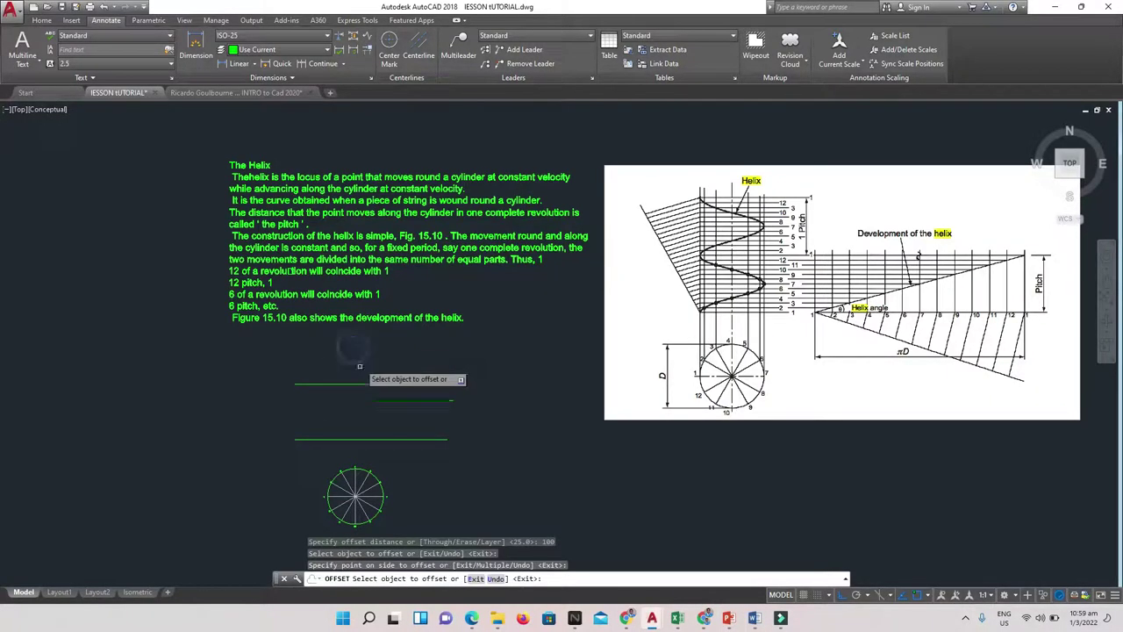
pyautogui.press('Escape')
pyautogui.press('Escape')
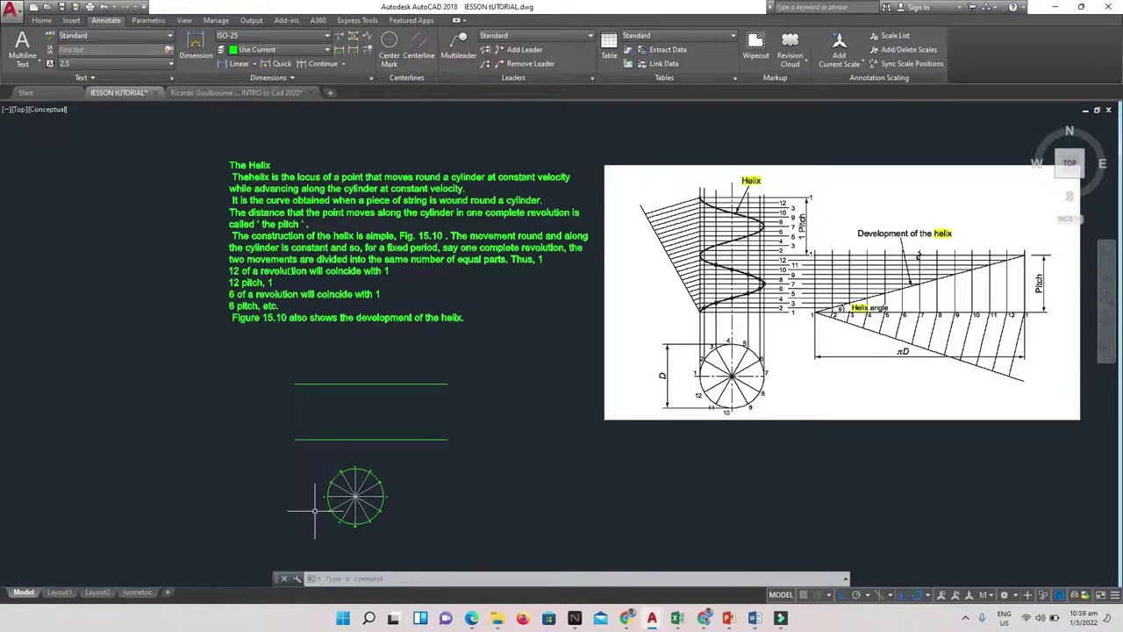
# Make the Construction layer current
pyautogui.scroll(3, 332, 498)
pyautogui.scroll(4, 318, 470)
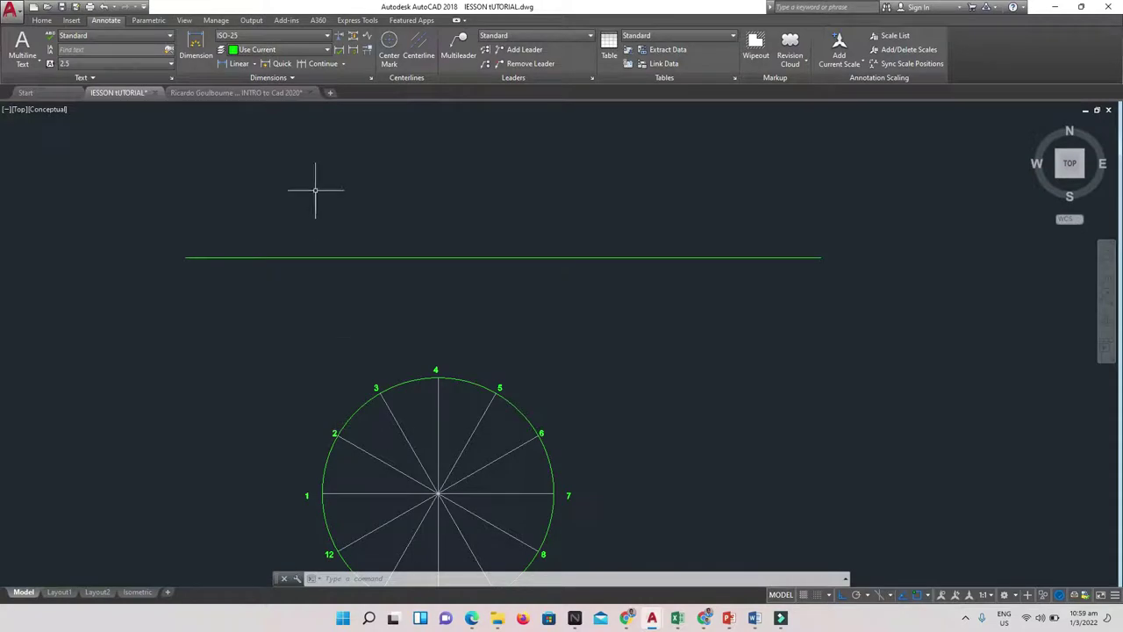
pyautogui.scroll(-5, 320, 220)
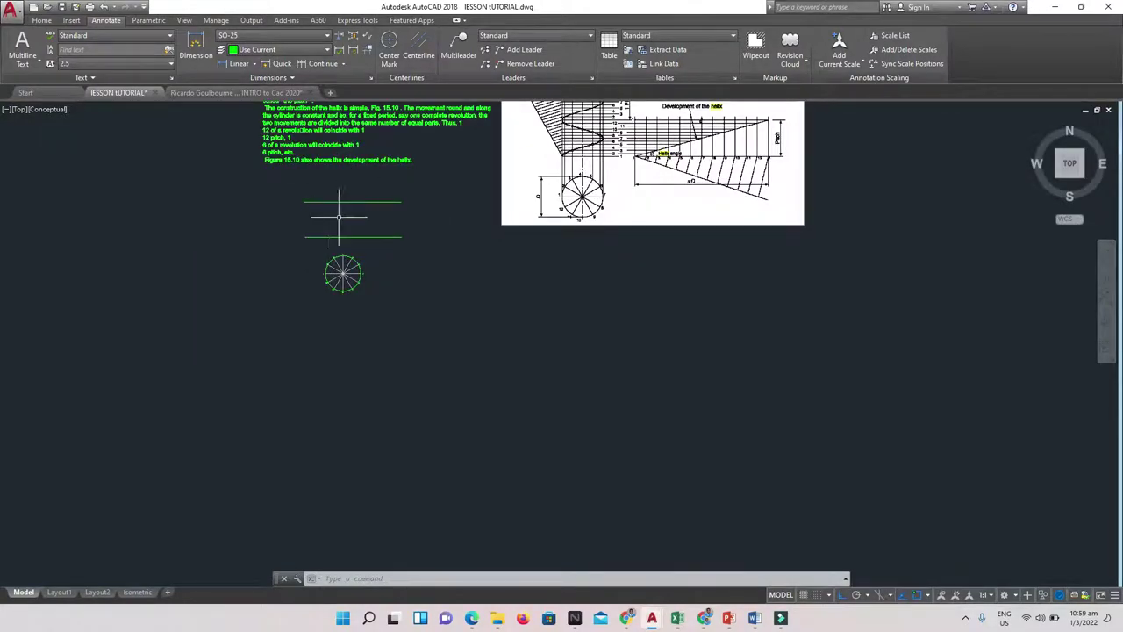
pyautogui.scroll(5, 361, 200)
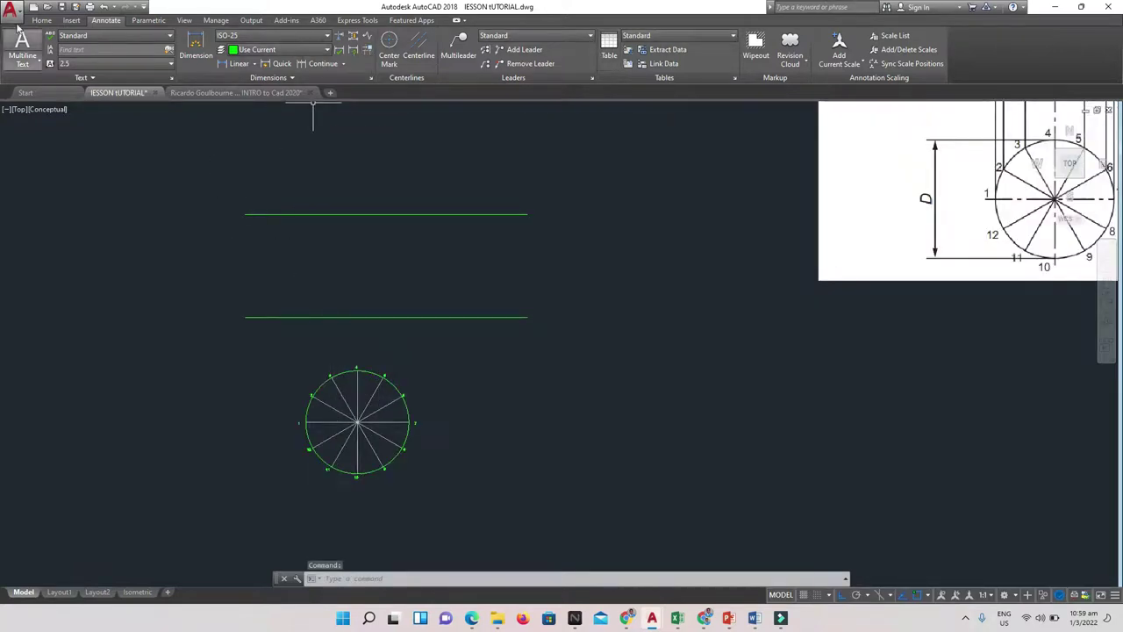
pyautogui.click(41, 20)
pyautogui.click(521, 40)
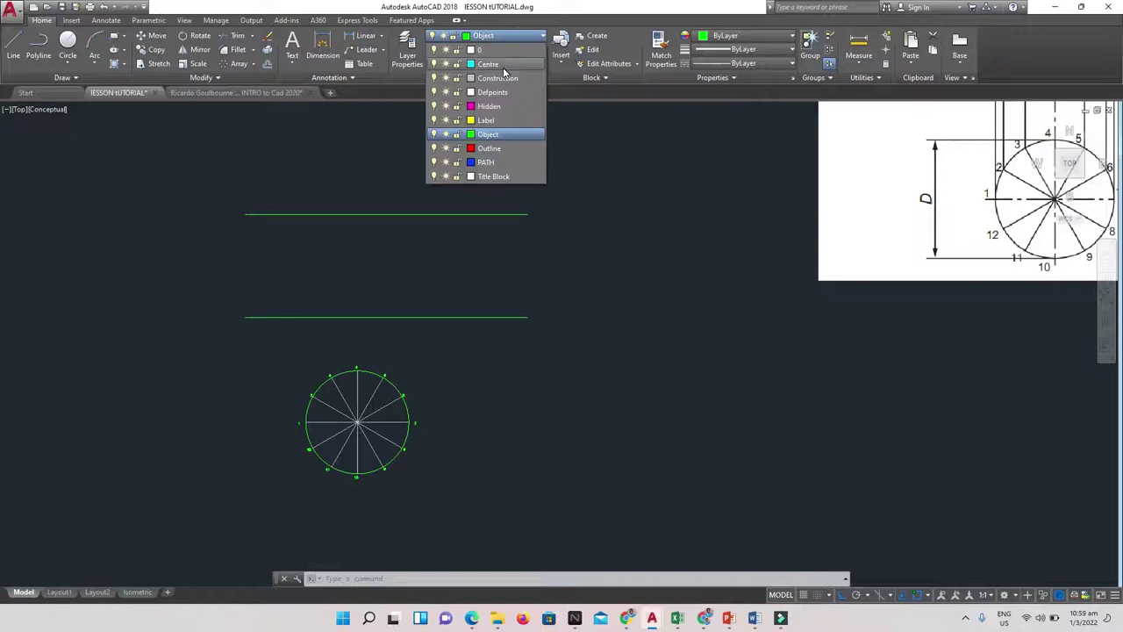
pyautogui.click(494, 79)
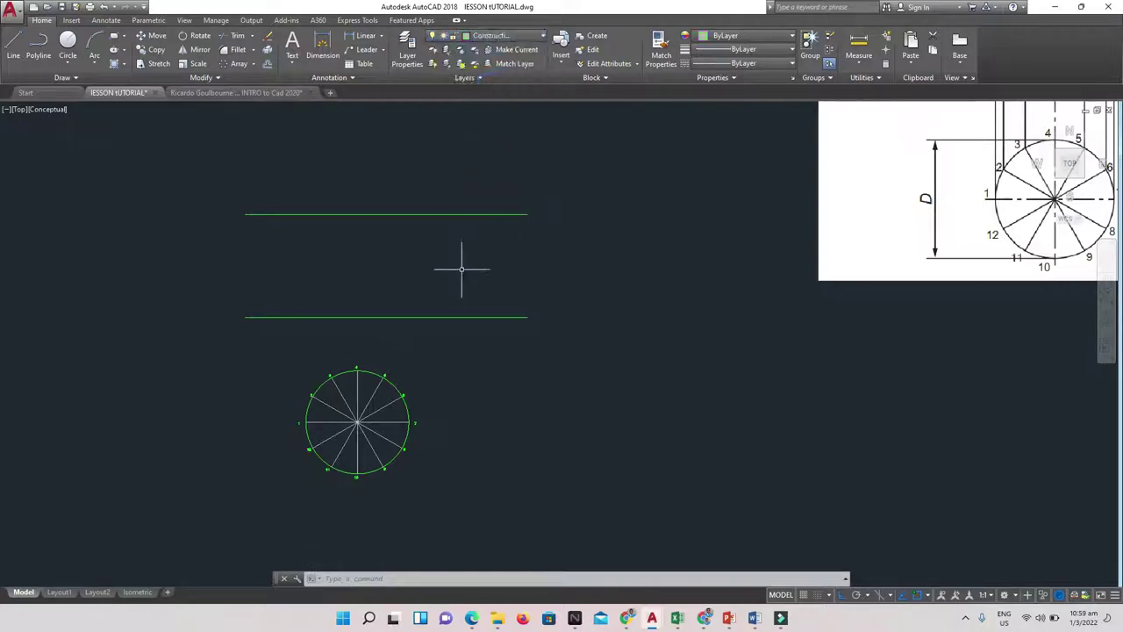
# Draw a vertical projection line from circle point 1 up past the upper pitch line
pyautogui.press('Return')
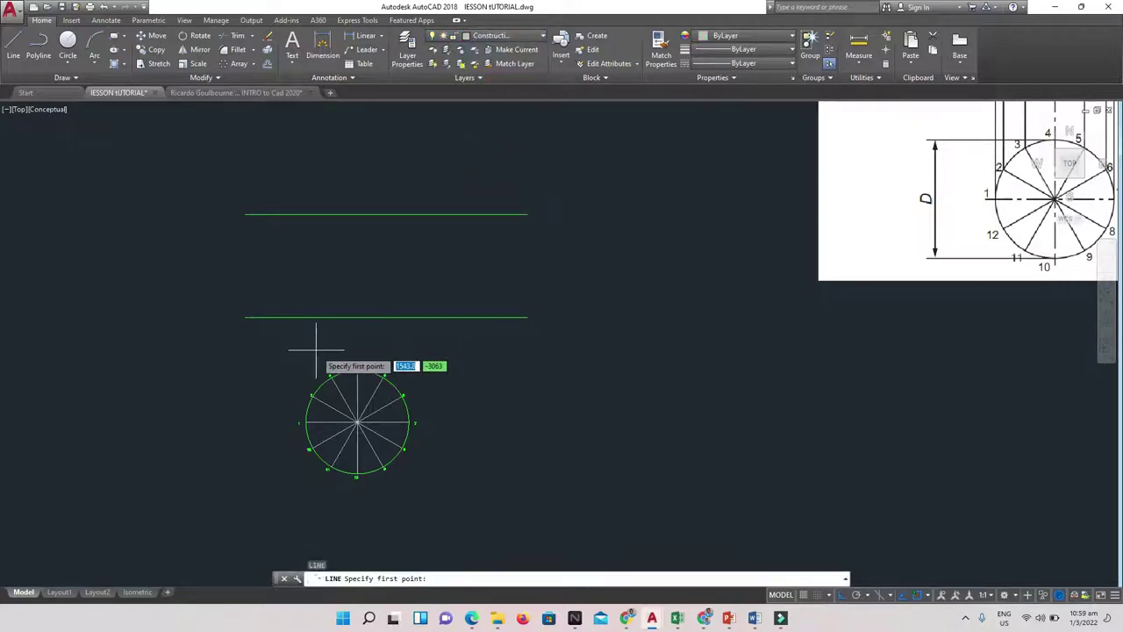
pyautogui.click(306, 422)
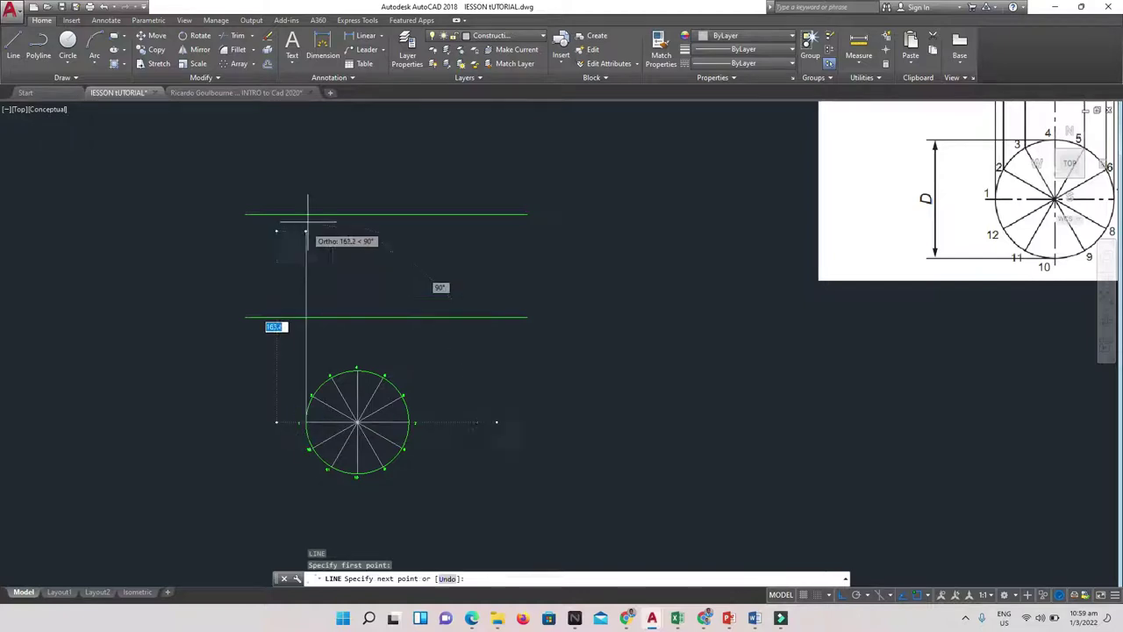
pyautogui.click(323, 176)
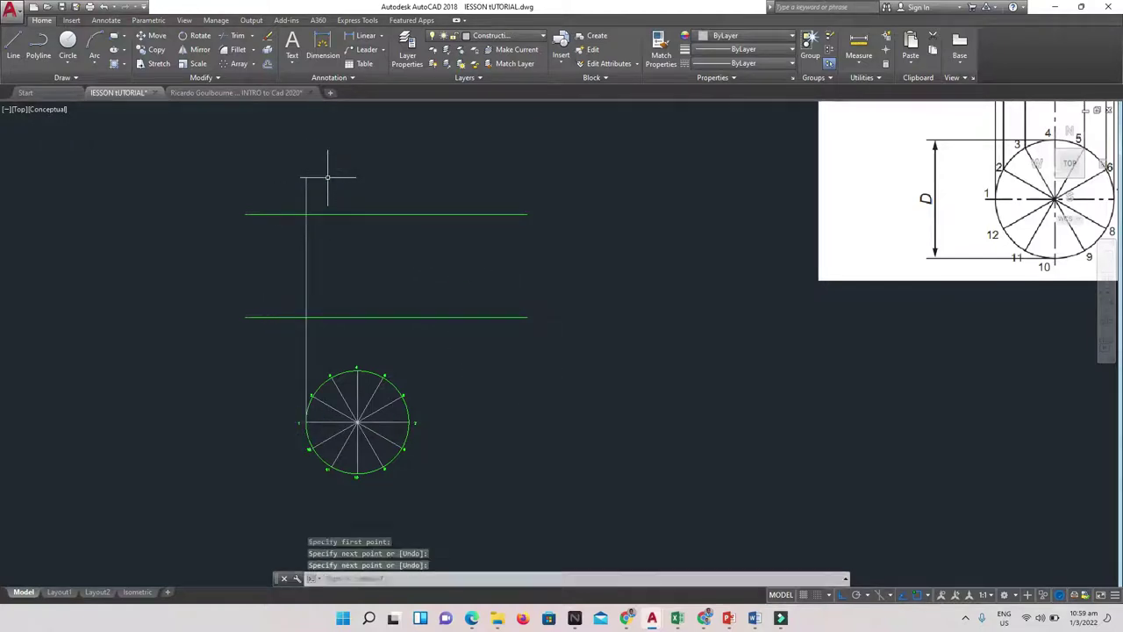
pyautogui.press('Return')
# Draw a vertical projection line from circle point 12 through point 2, extending above the upper pitch line
pyautogui.press('Return')
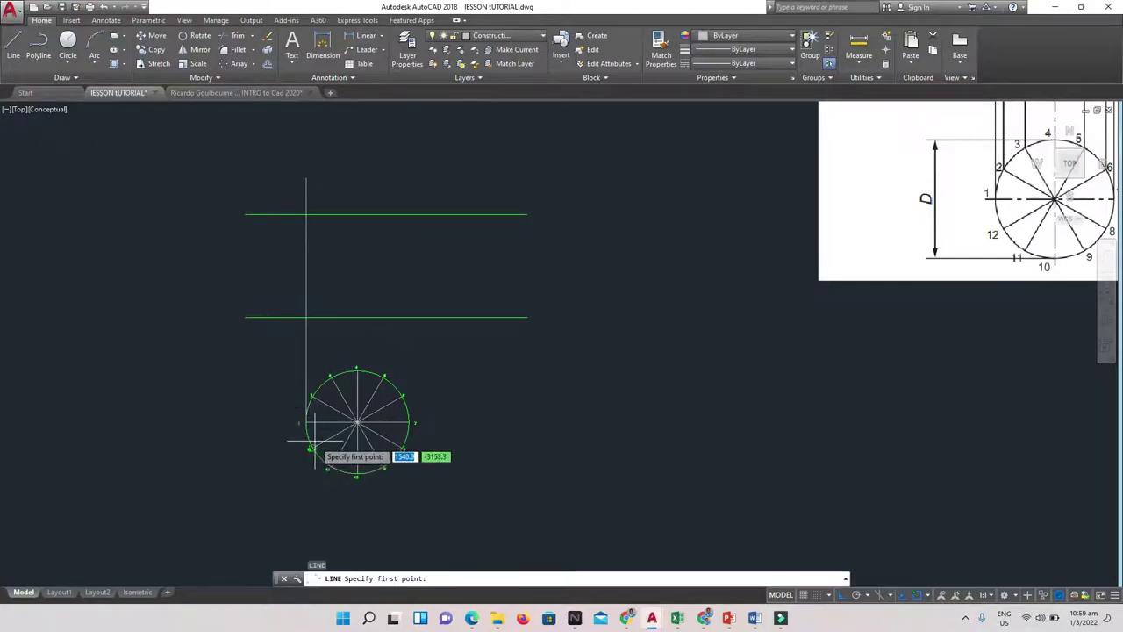
pyautogui.scroll(6, 314, 443)
pyautogui.click(303, 471)
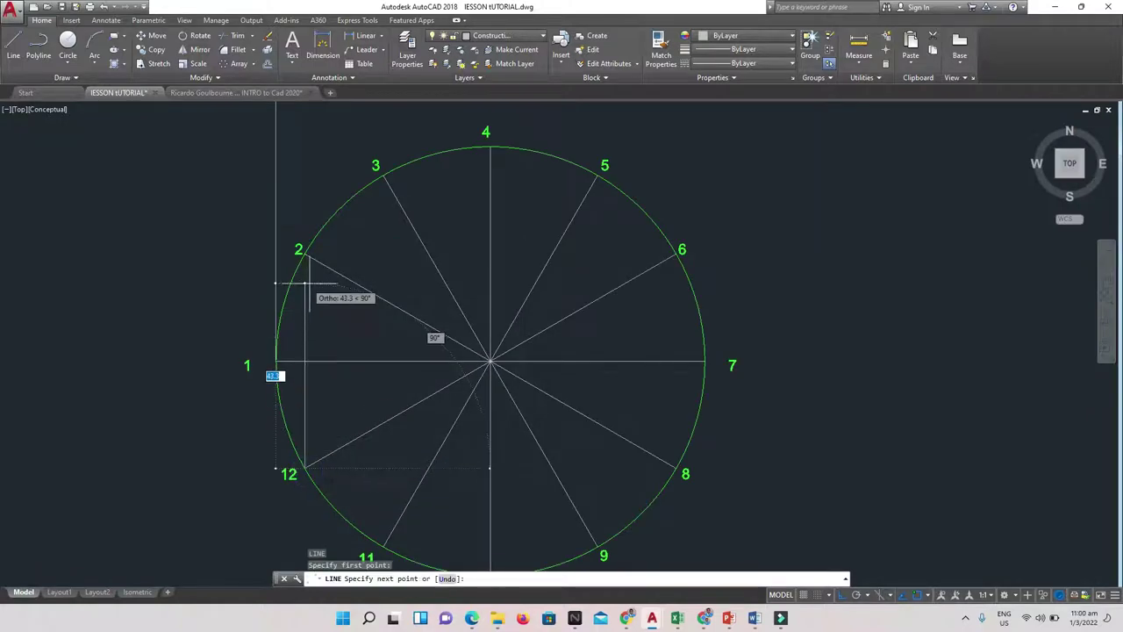
pyautogui.scroll(-4, 309, 281)
pyautogui.scroll(-3, 311, 153)
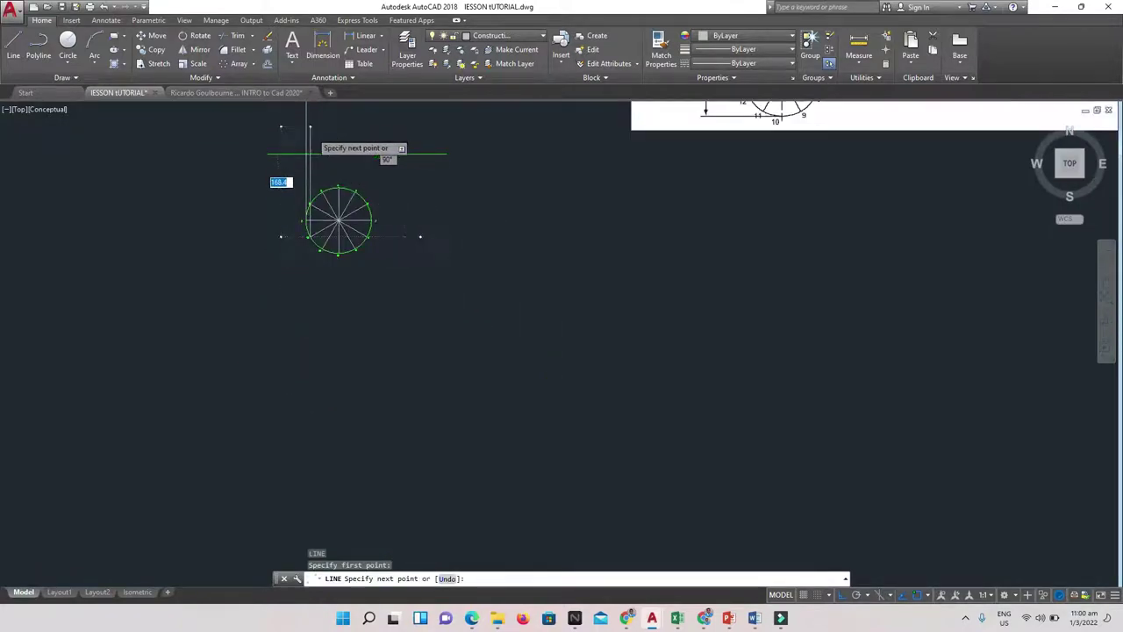
pyautogui.moveTo(311, 150); pyautogui.dragTo(281, 175, button='middle')
pyautogui.click(282, 219)
pyautogui.press('Return')
# Draw a vertical projection line from circle point 11 through point 3, extending above the upper pitch line
pyautogui.press('Return')
pyautogui.scroll(5, 281, 399)
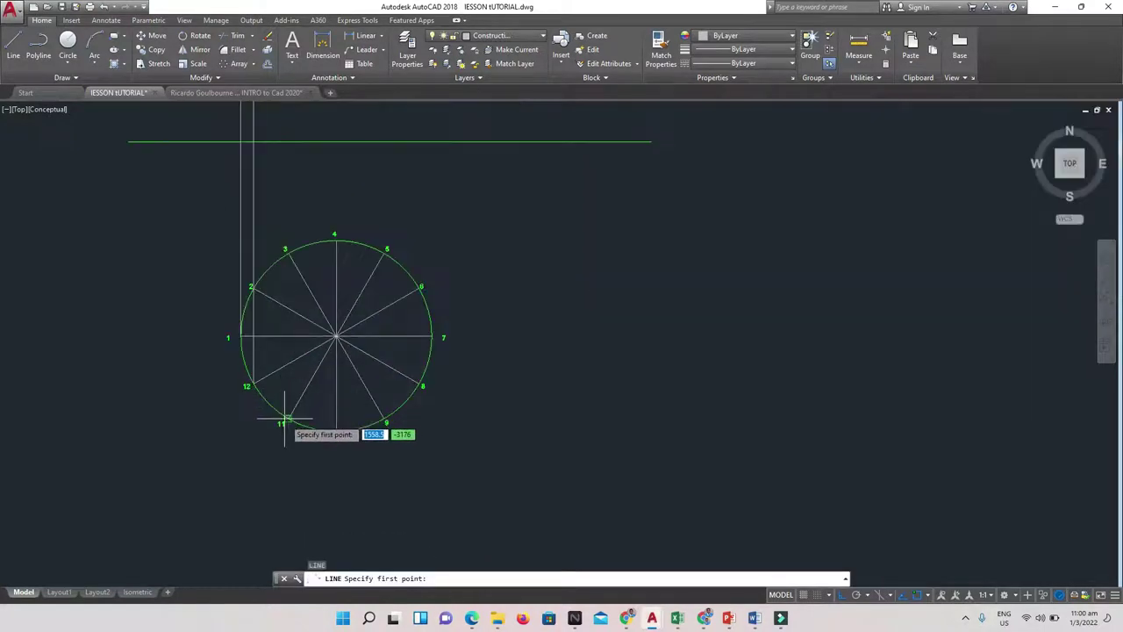
pyautogui.click(286, 418)
pyautogui.scroll(-4, 287, 303)
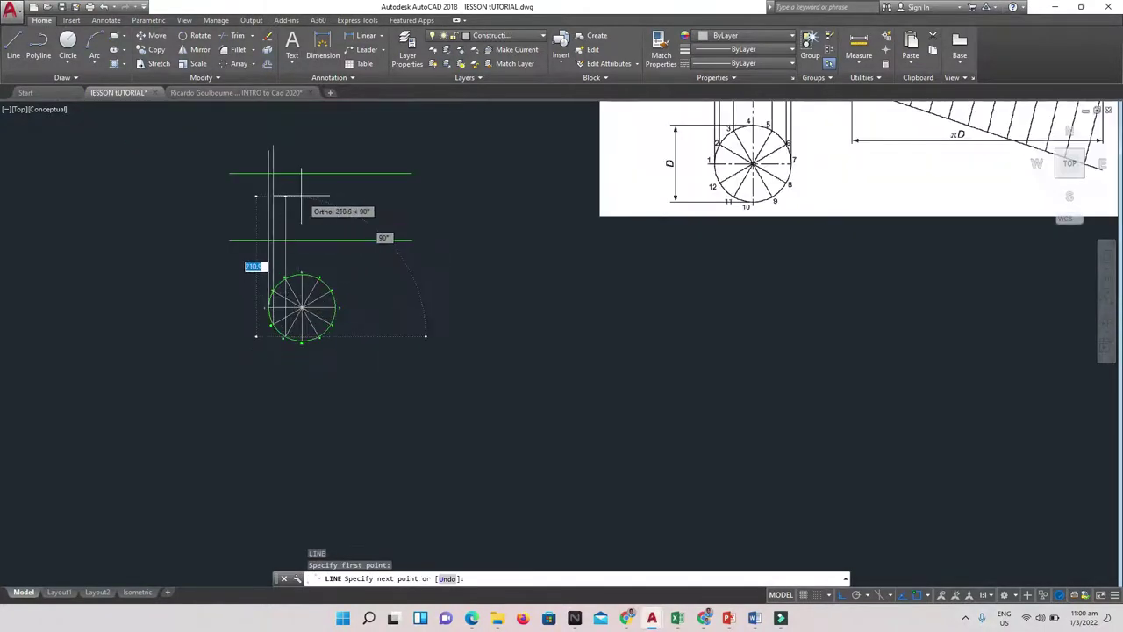
pyautogui.click(284, 133)
pyautogui.press('Return')
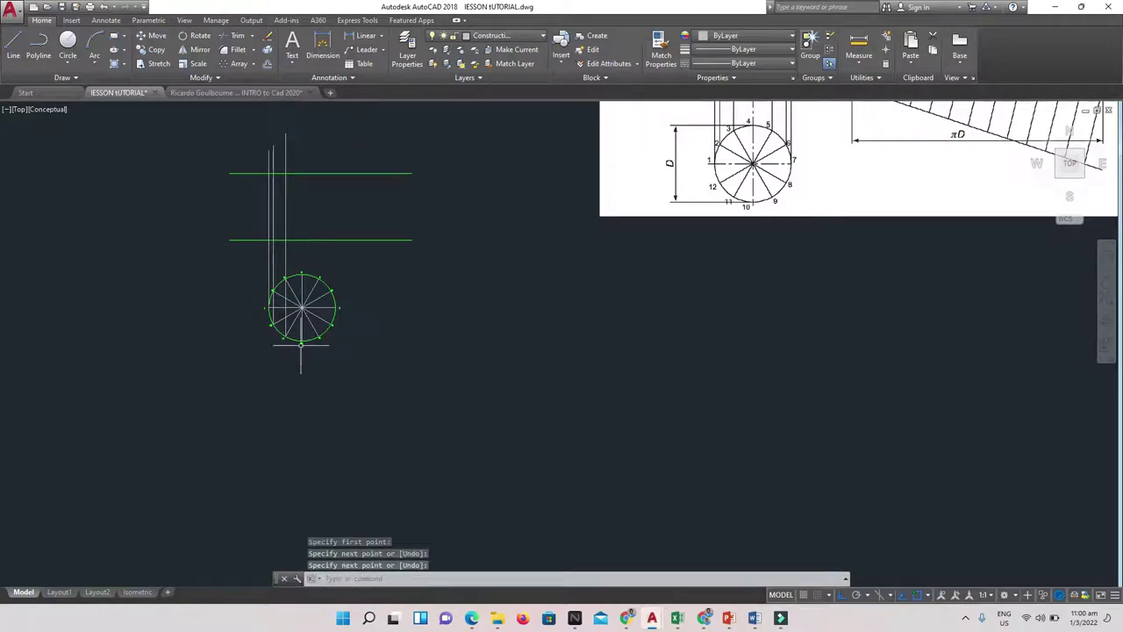
# Draw a vertical projection line from circle point 4 up past the upper pitch line
pyautogui.scroll(5, 296, 274)
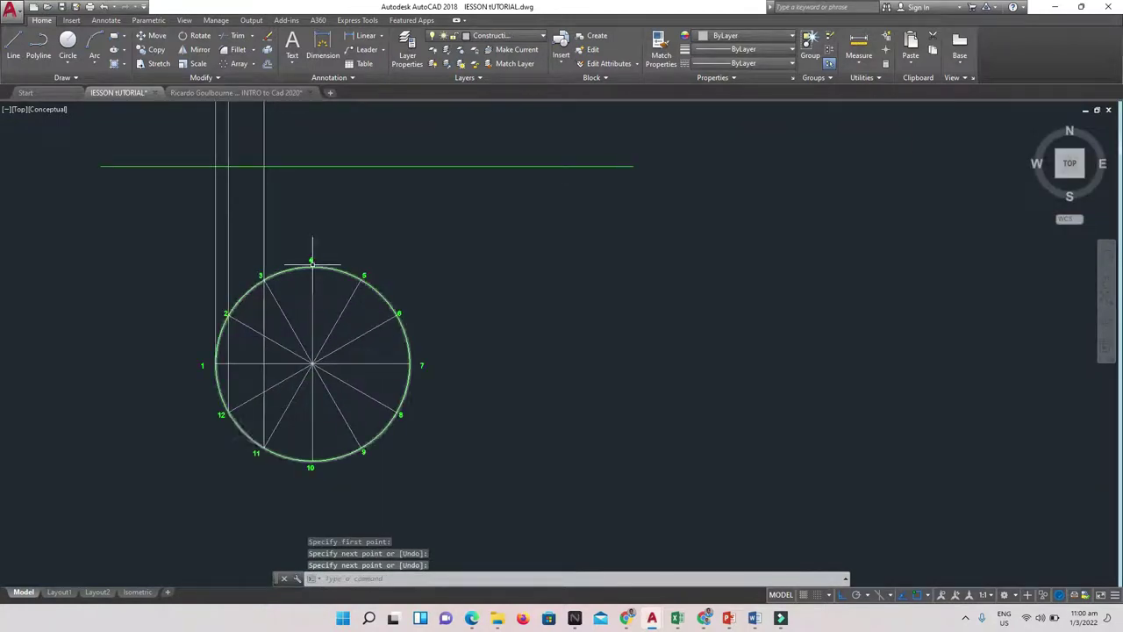
pyautogui.press('Return')
pyautogui.click(312, 263)
pyautogui.scroll(-5, 312, 184)
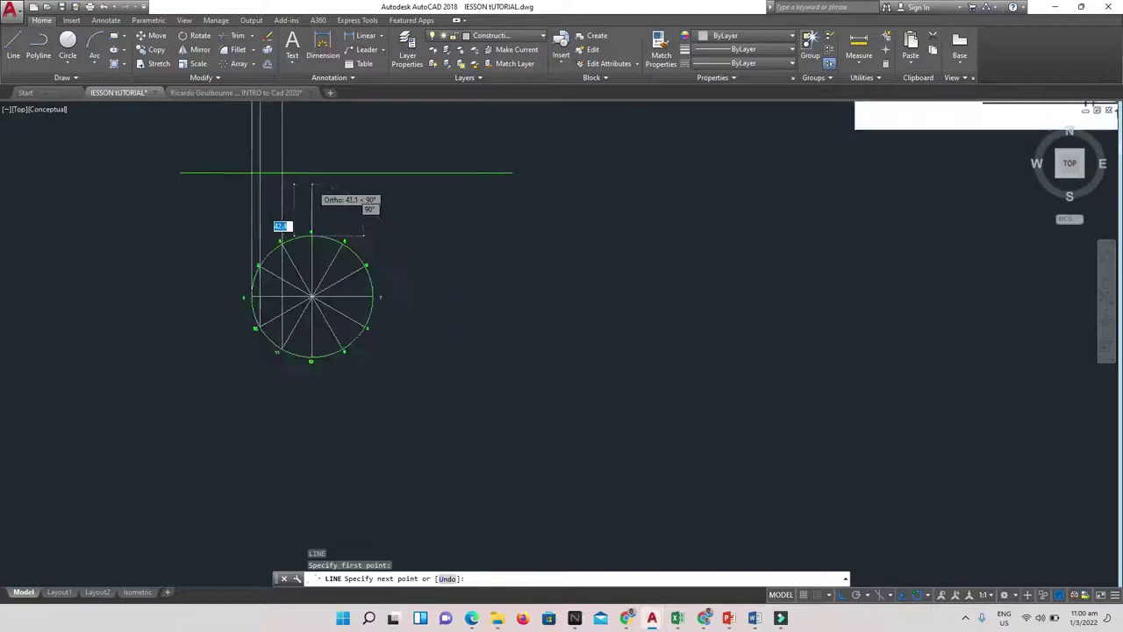
pyautogui.click(313, 112)
pyautogui.press('Return')
# Draw a vertical projection line from circle point 9 through point 5, extending above the upper pitch line
pyautogui.press('Return')
pyautogui.scroll(3, 326, 217)
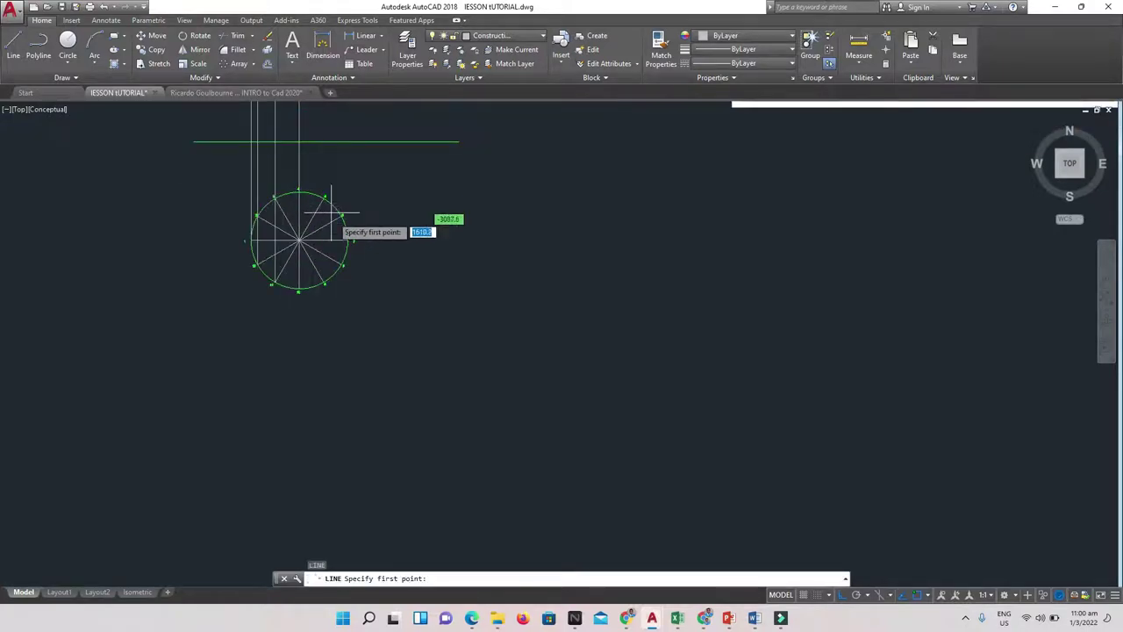
pyautogui.scroll(3, 333, 228)
pyautogui.click(313, 335)
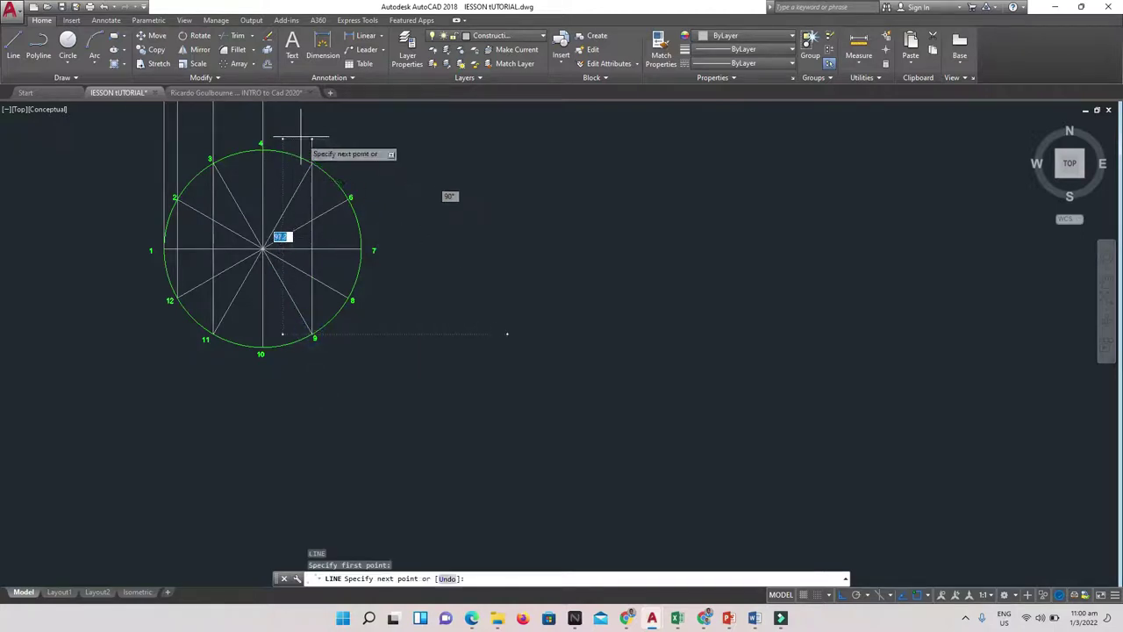
pyautogui.scroll(-4, 307, 145)
pyautogui.moveTo(308, 149); pyautogui.dragTo(300, 303, button='middle')
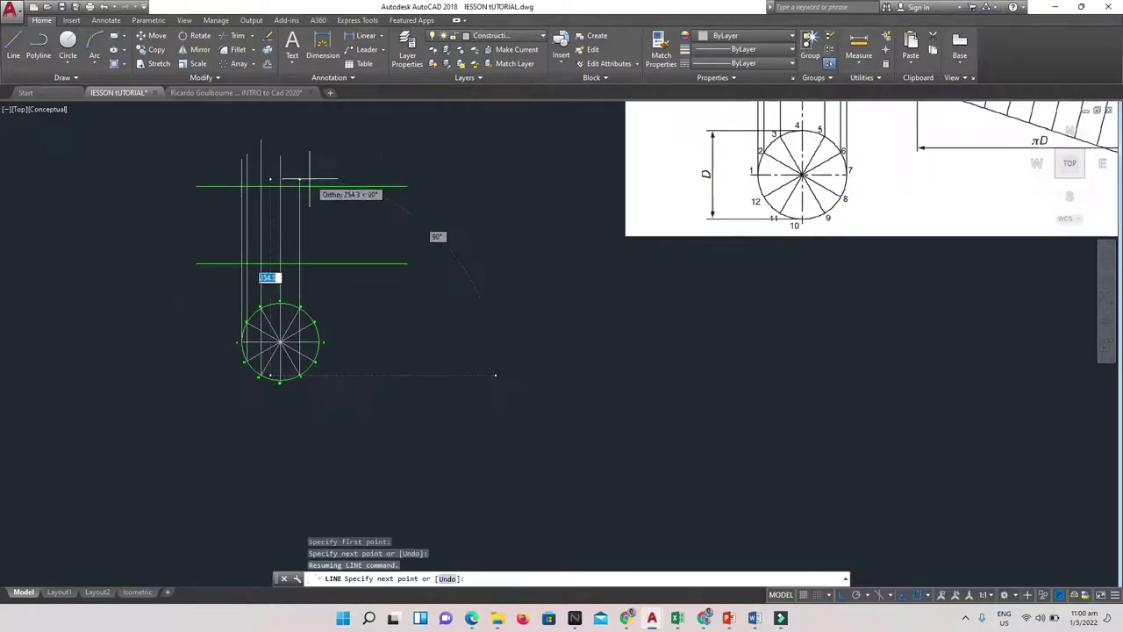
pyautogui.click(301, 150)
pyautogui.press('Return')
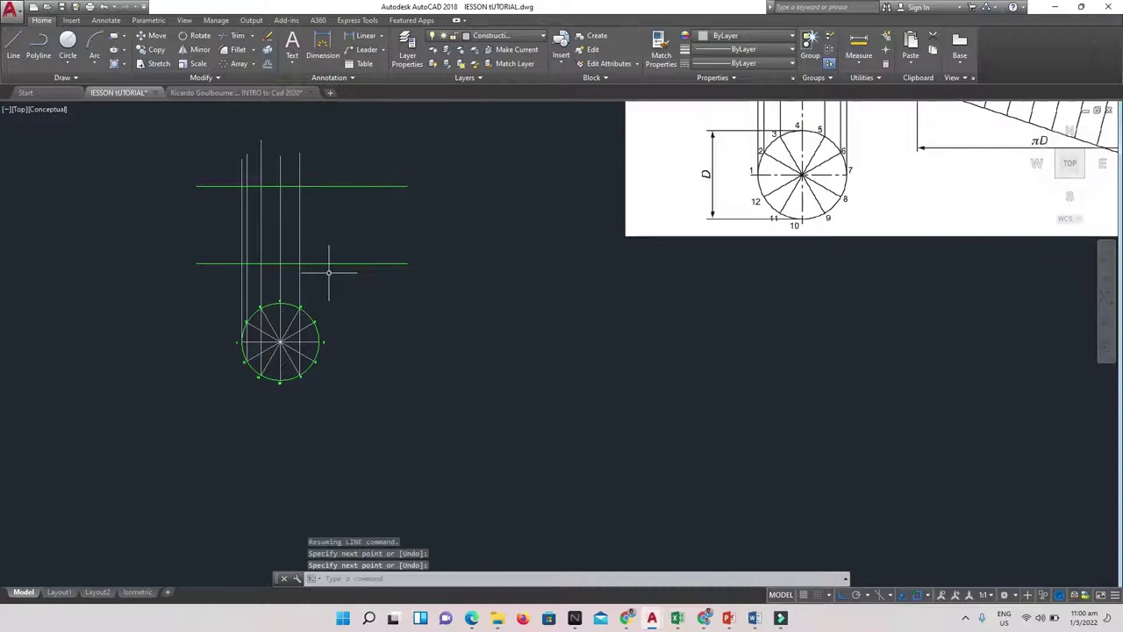
# Draw a vertical projection line from circle point 8 through point 6, extending above the upper pitch line
pyautogui.press('Return')
pyautogui.scroll(5, 316, 363)
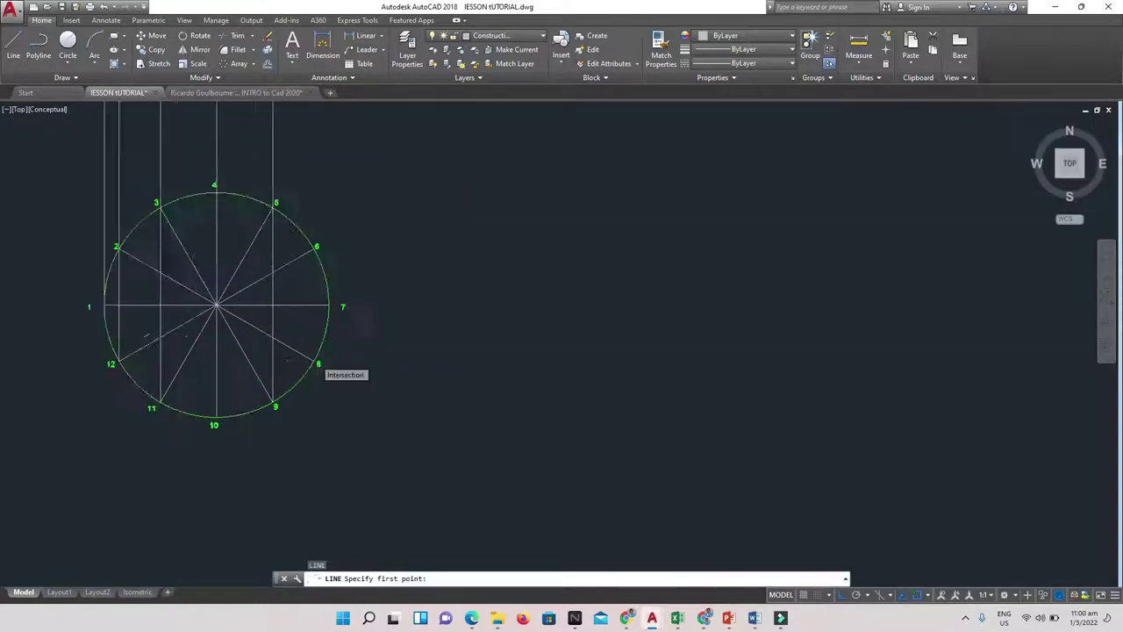
pyautogui.click(316, 363)
pyautogui.scroll(-5, 303, 207)
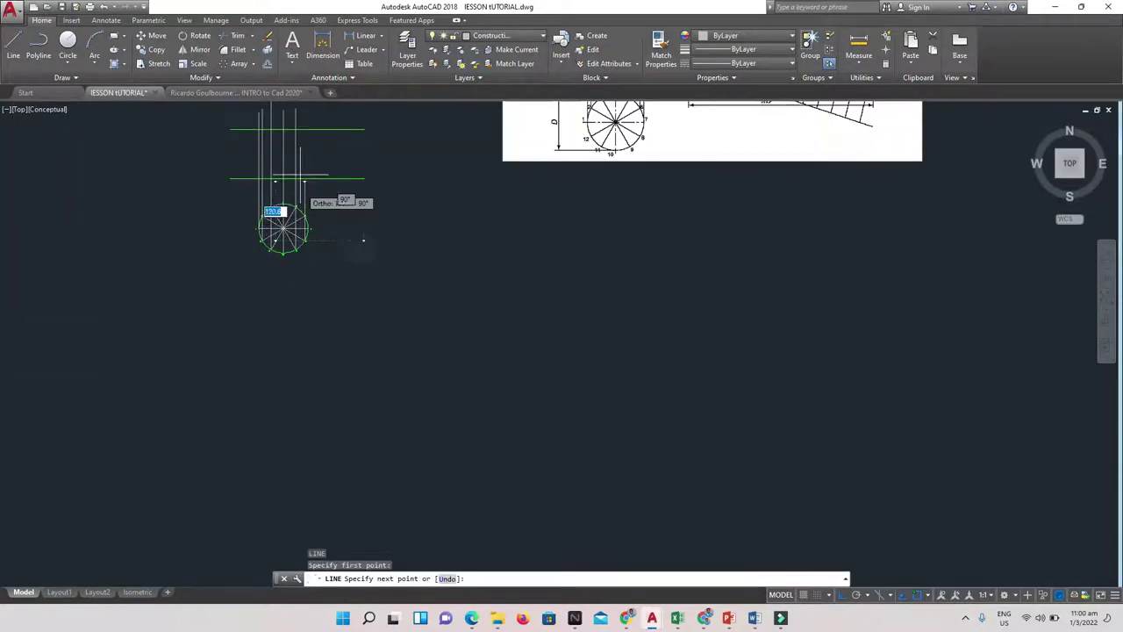
pyautogui.press('Escape')
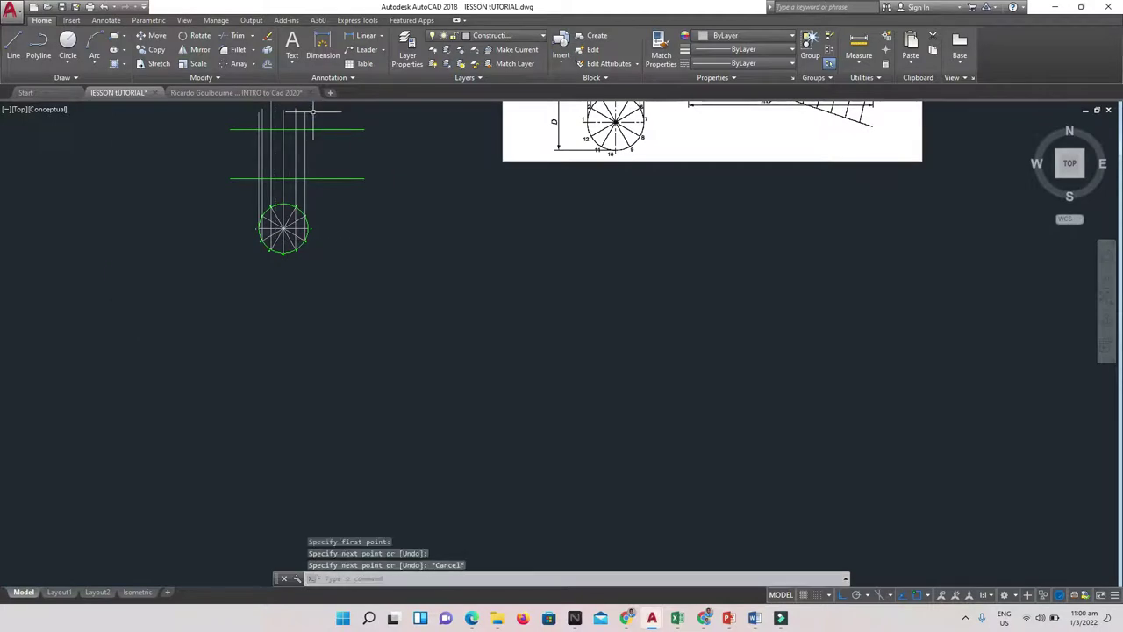
# Draw a vertical projection line from circle point 7 up past the upper pitch line
pyautogui.scroll(4, 267, 268)
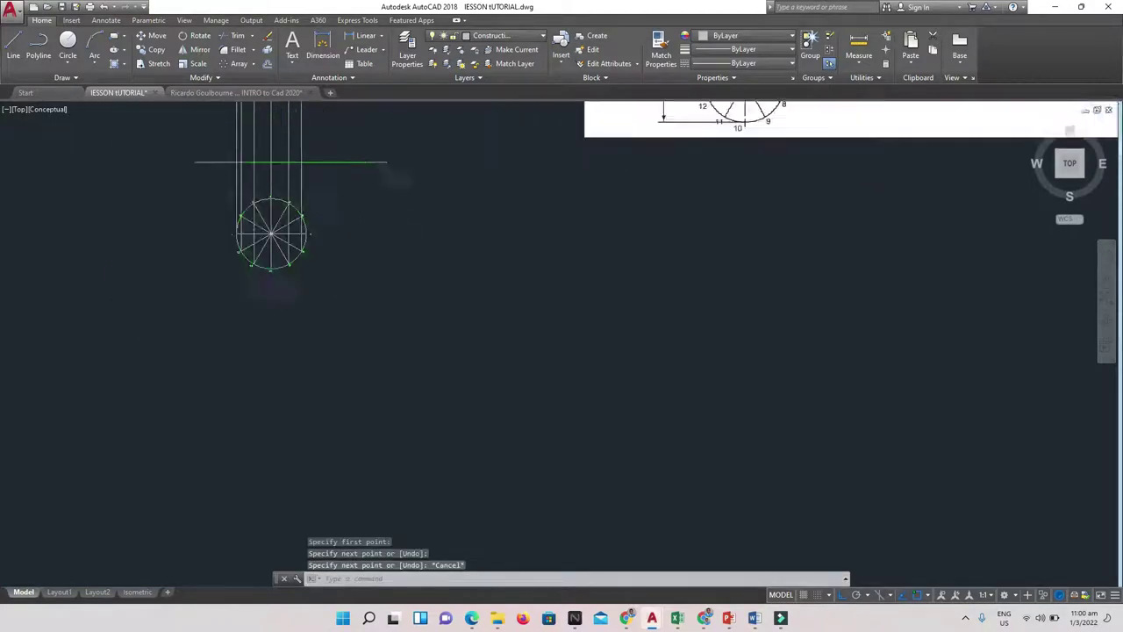
pyautogui.write('l')
pyautogui.press('Return')
pyautogui.scroll(5, 318, 250)
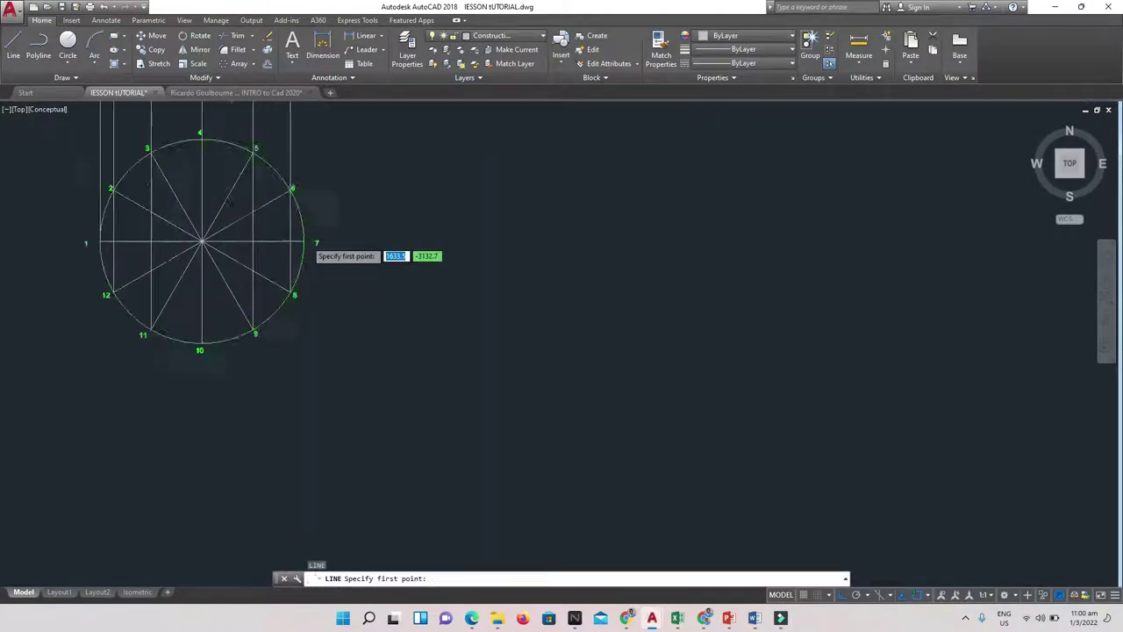
pyautogui.click(303, 242)
pyautogui.scroll(-8, 304, 242)
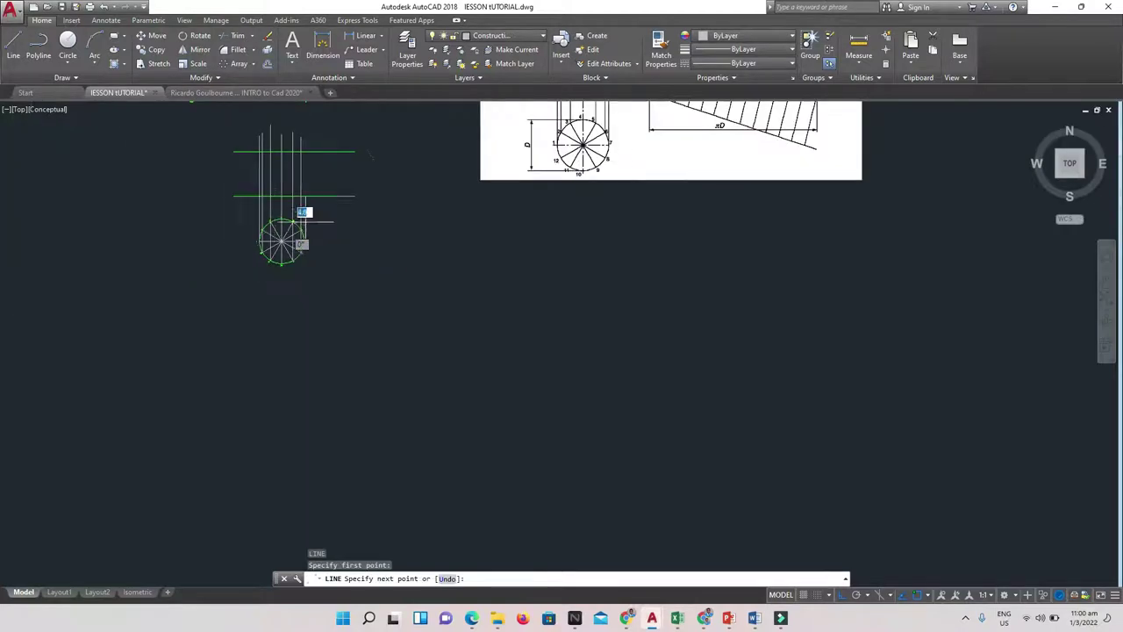
pyautogui.click(326, 133)
pyautogui.press('Escape')
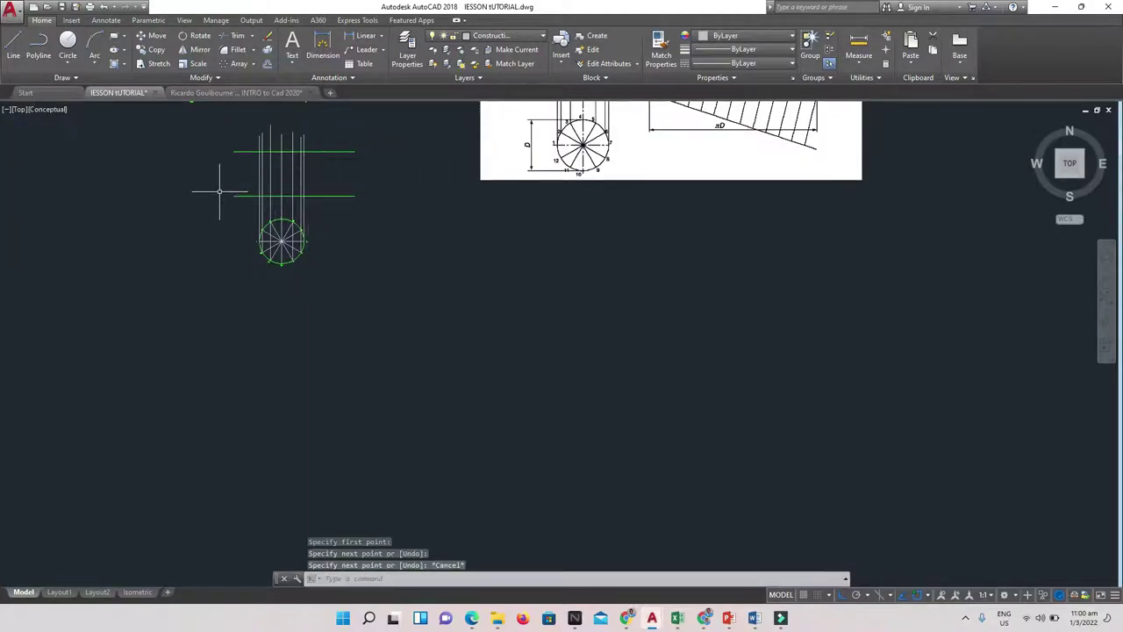
# Try to trim the projection lines using both horizontal pitch lines as cutting edges, then undo the trim
pyautogui.moveTo(321, 193); pyautogui.dragTo(338, 271, button='middle')
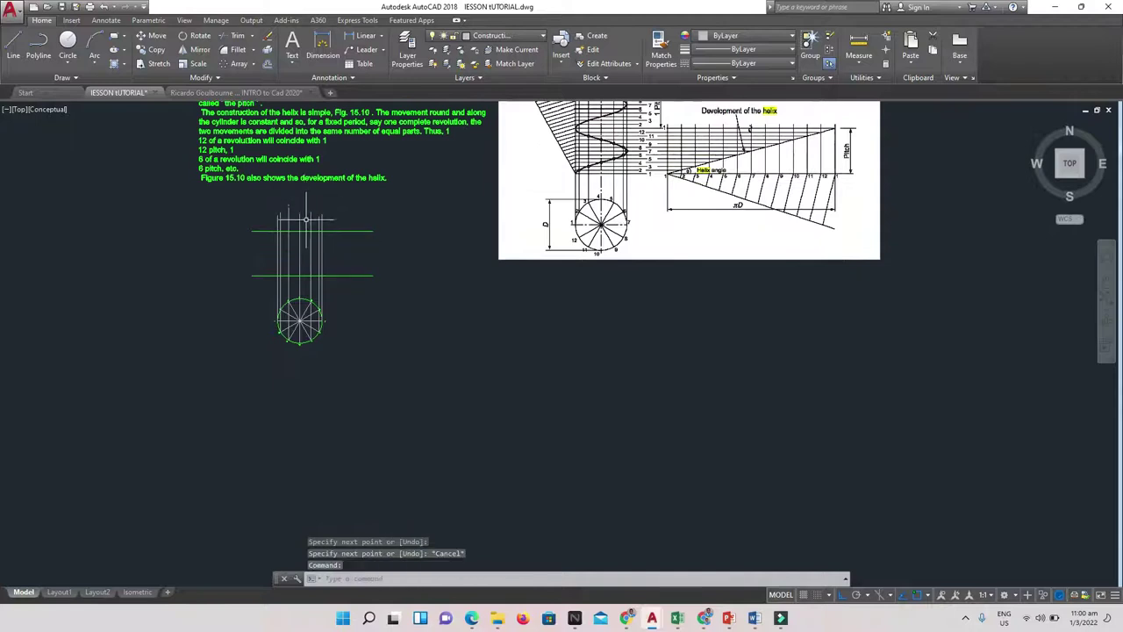
pyautogui.scroll(3, 305, 220)
pyautogui.click(446, 220)
pyautogui.click(389, 394)
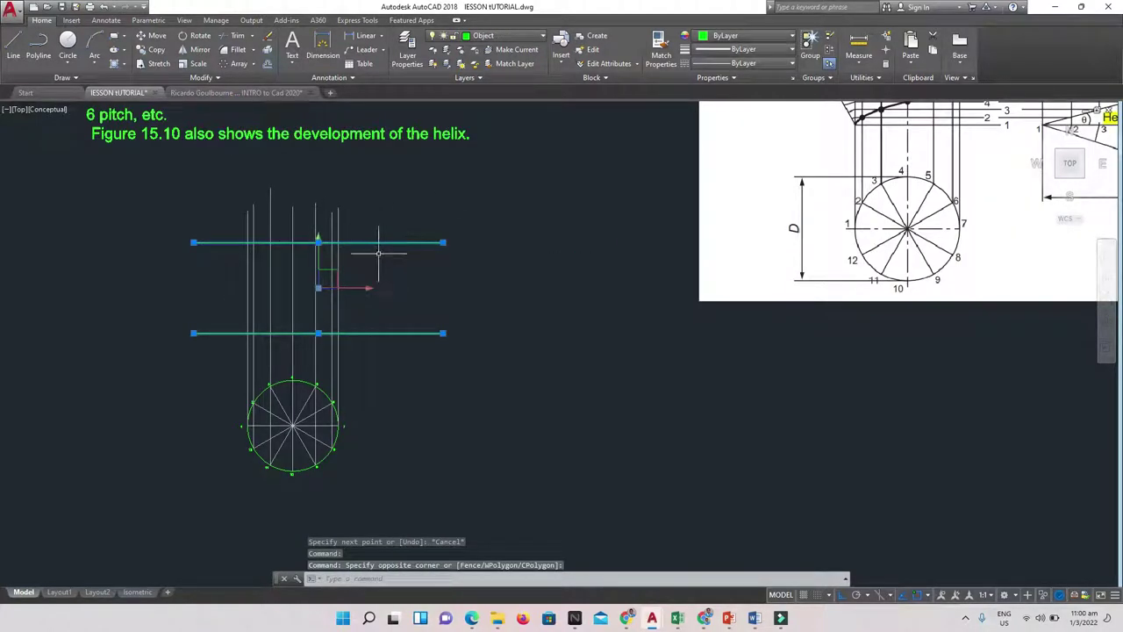
pyautogui.write('tr')
pyautogui.press('Return')
pyautogui.moveTo(383, 210); pyautogui.dragTo(383, 208)
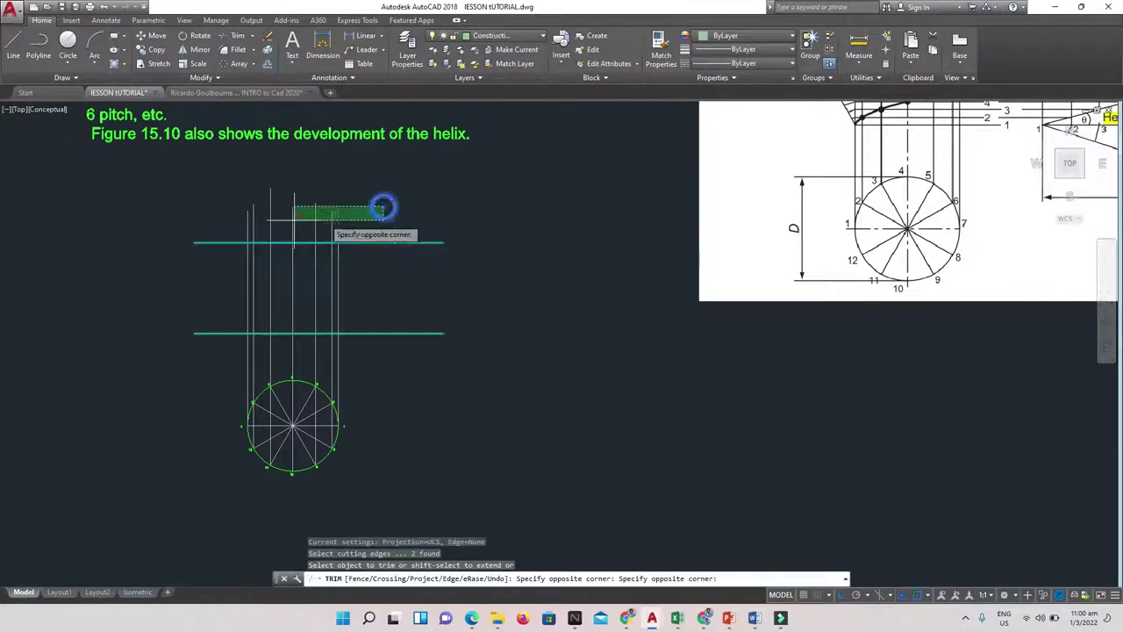
pyautogui.click(224, 219)
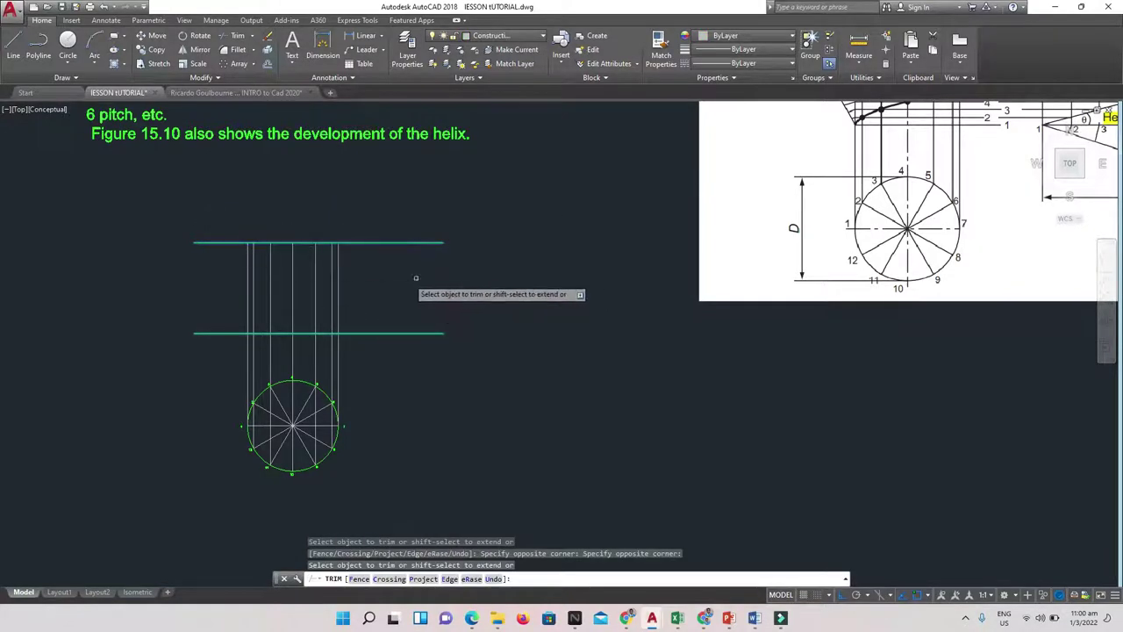
pyautogui.click(247, 343)
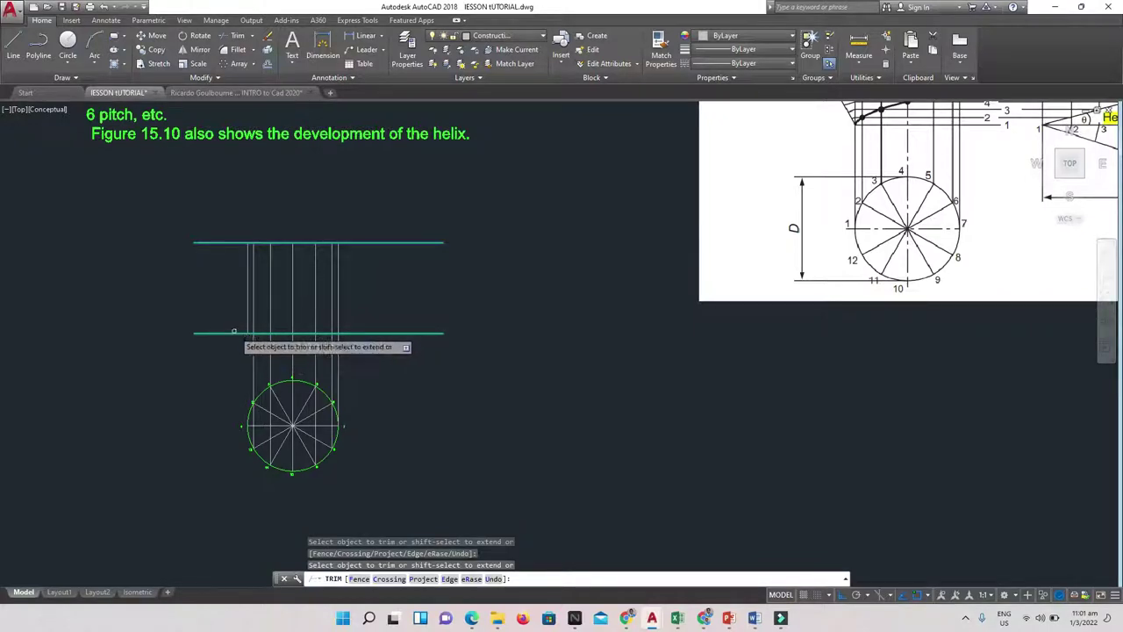
pyautogui.press('Escape')
pyautogui.press('Escape')
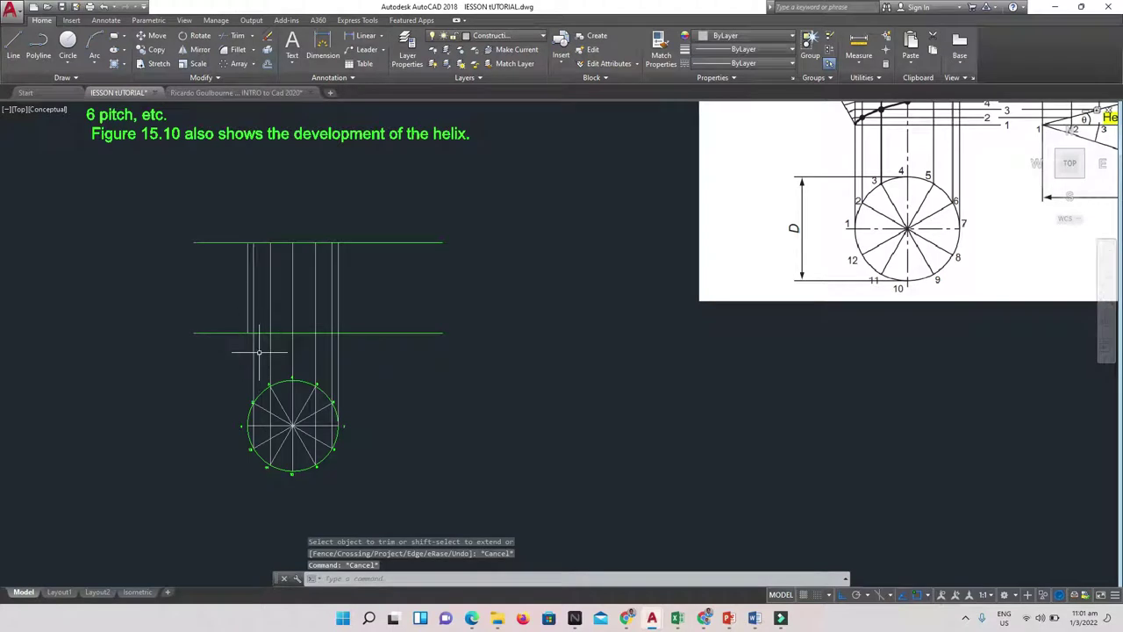
pyautogui.hotkey('ctrl', 'z')
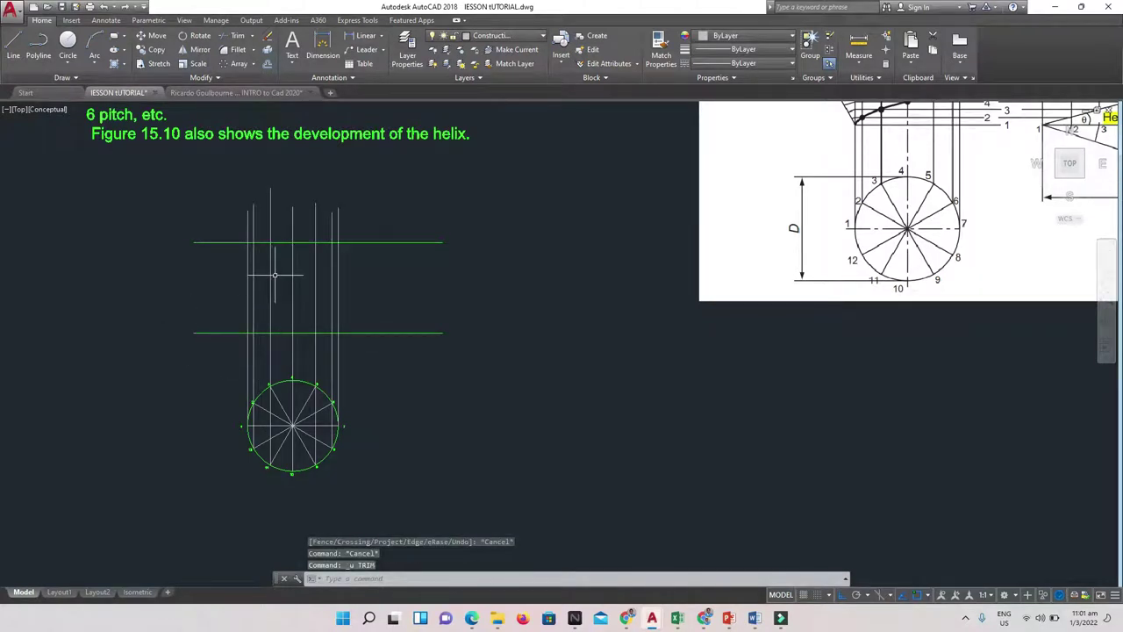
# Trim off the projection line ends above the upper pitch line, using only that line as the cutting edge
pyautogui.click(436, 242)
pyautogui.click(409, 287)
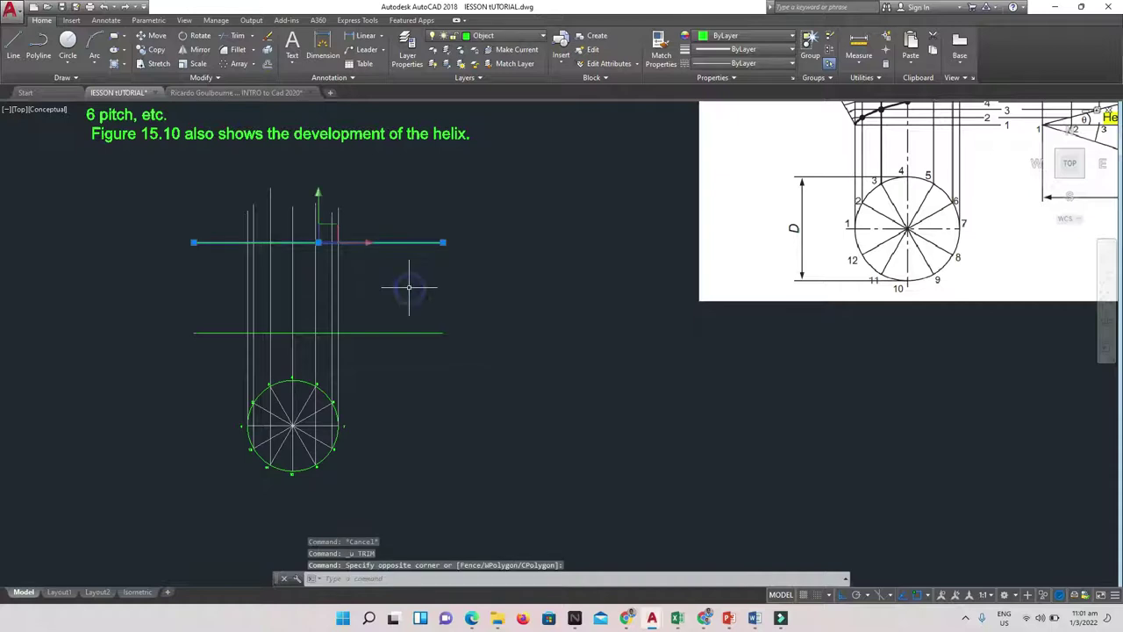
pyautogui.write('tr')
pyautogui.press('Return')
pyautogui.click(377, 212)
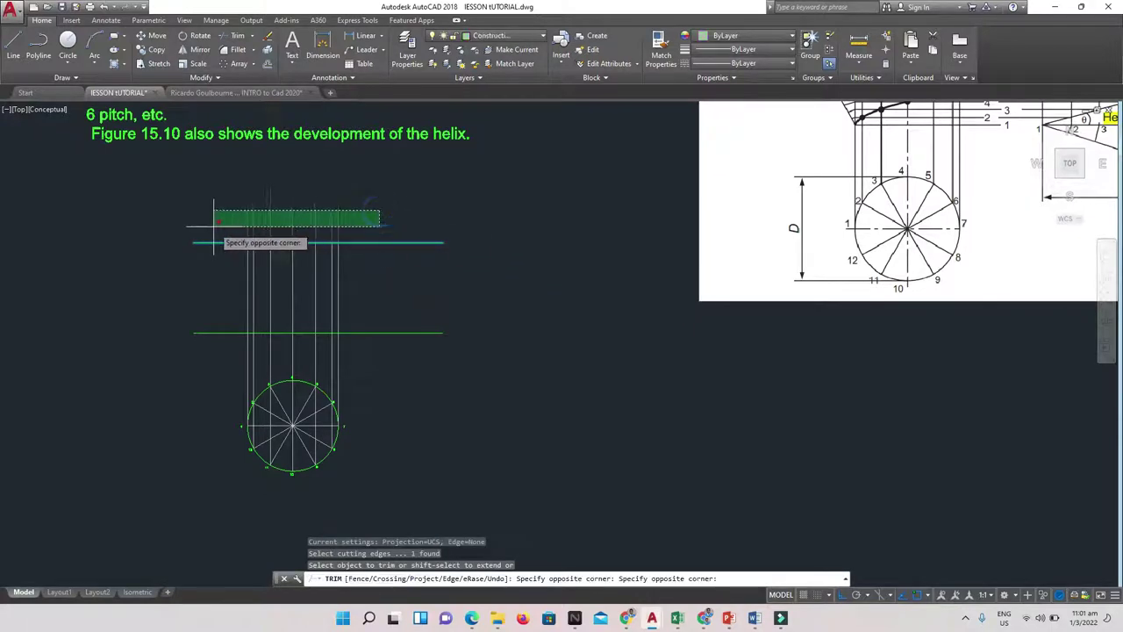
pyautogui.click(220, 239)
pyautogui.press('Escape')
# Draw a vertical line joining the left ends of the upper and lower pitch lines
pyautogui.write('l')
pyautogui.press('Return')
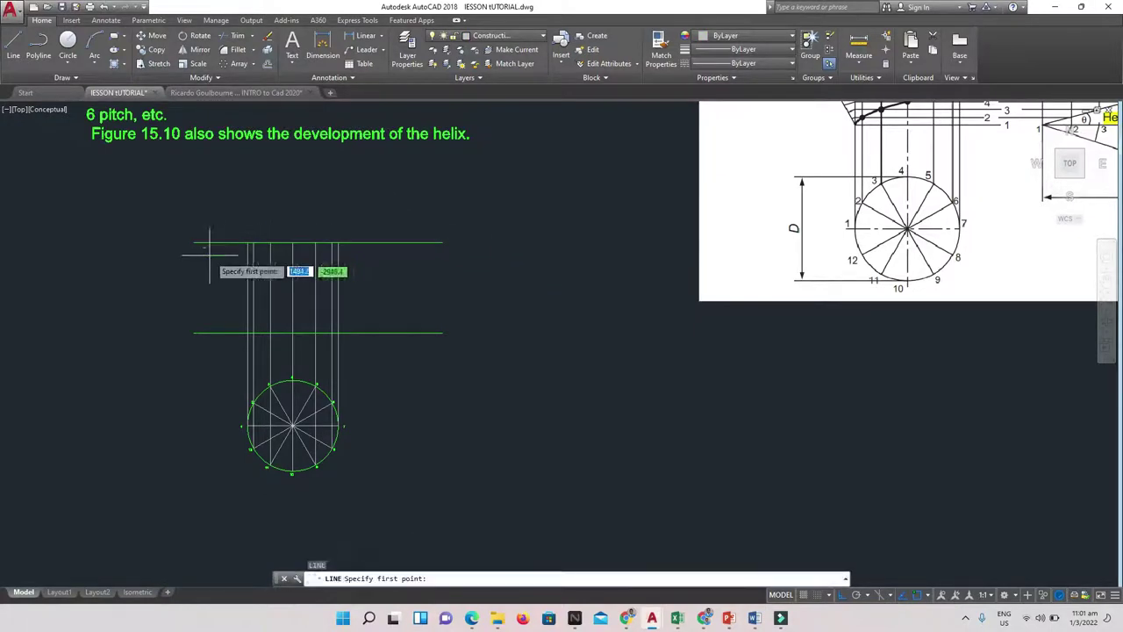
pyautogui.click(195, 242)
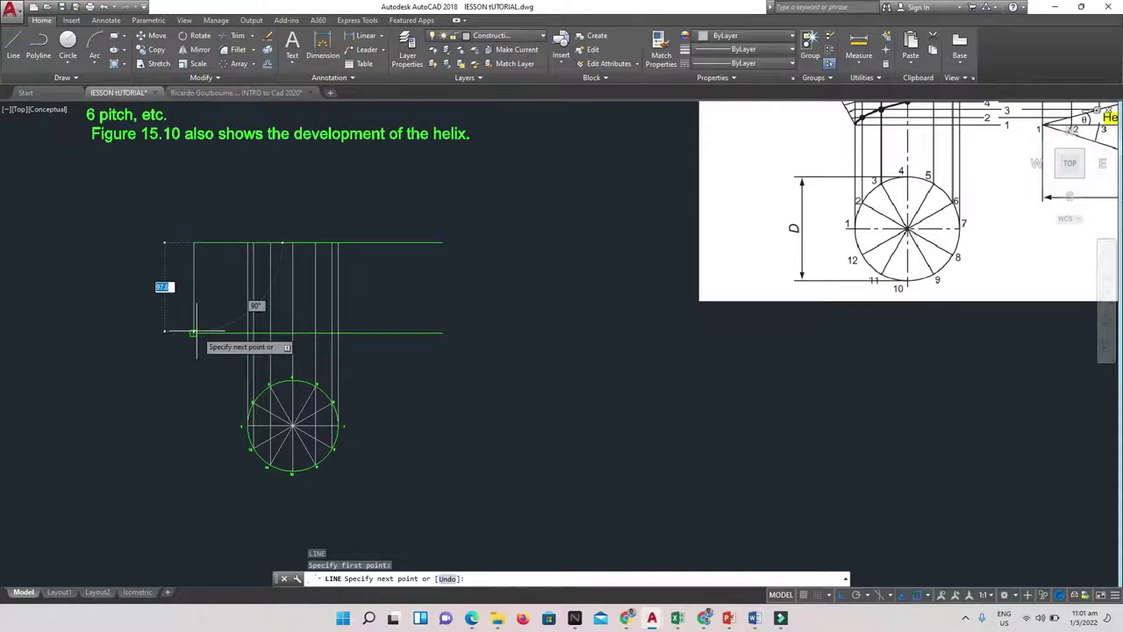
pyautogui.press('Escape')
pyautogui.press('Escape')
pyautogui.press('Escape')
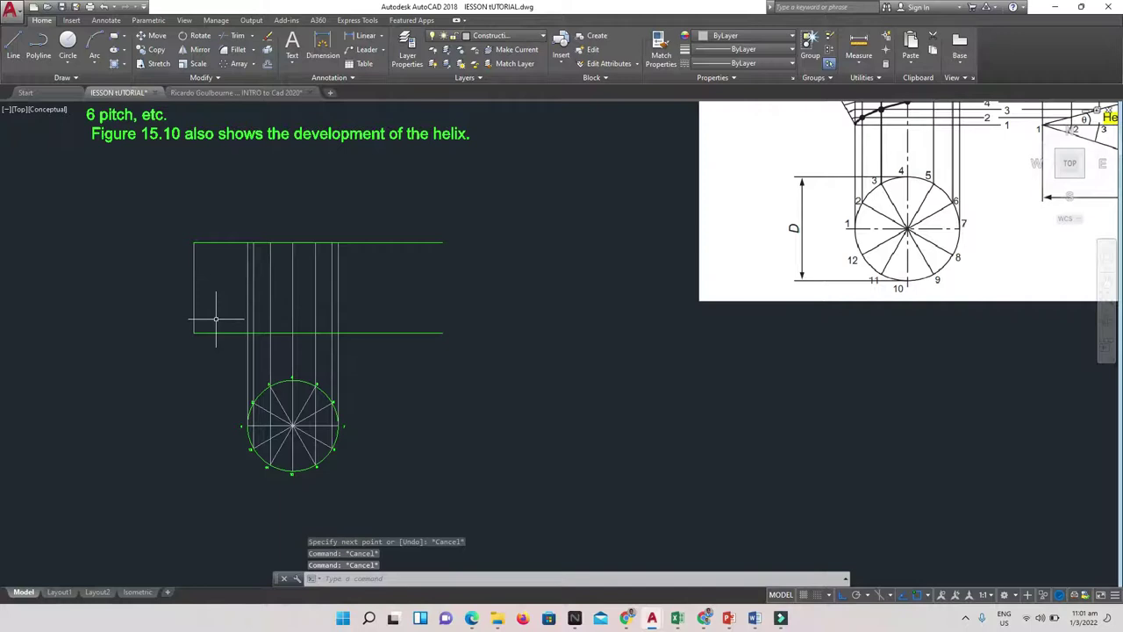
pyautogui.scroll(-2, 216, 318)
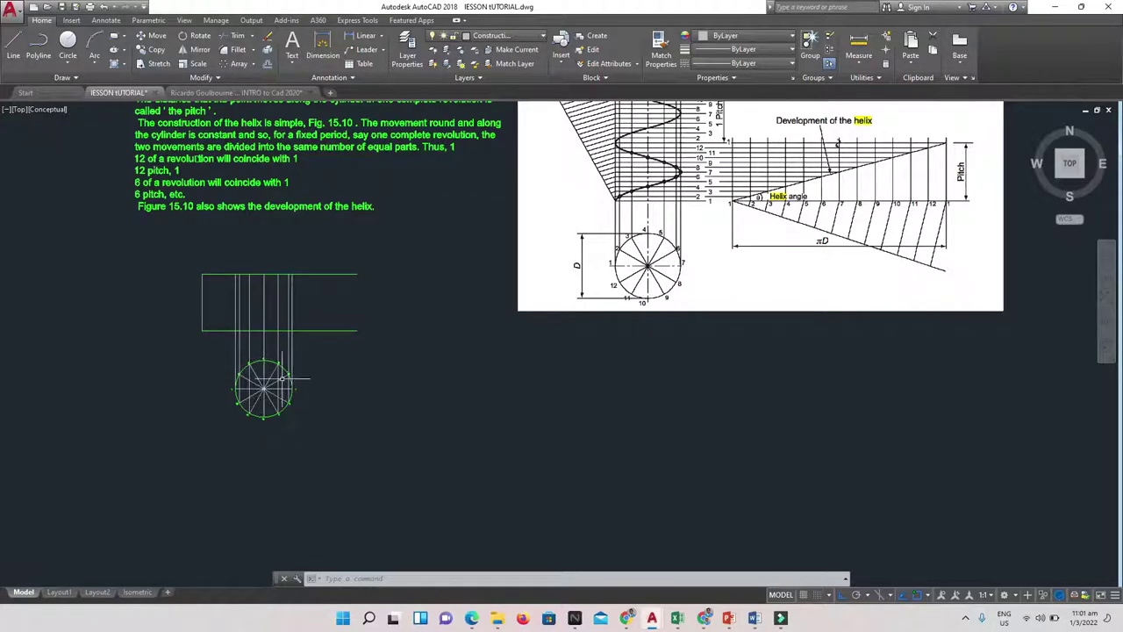
pyautogui.scroll(2, 263, 373)
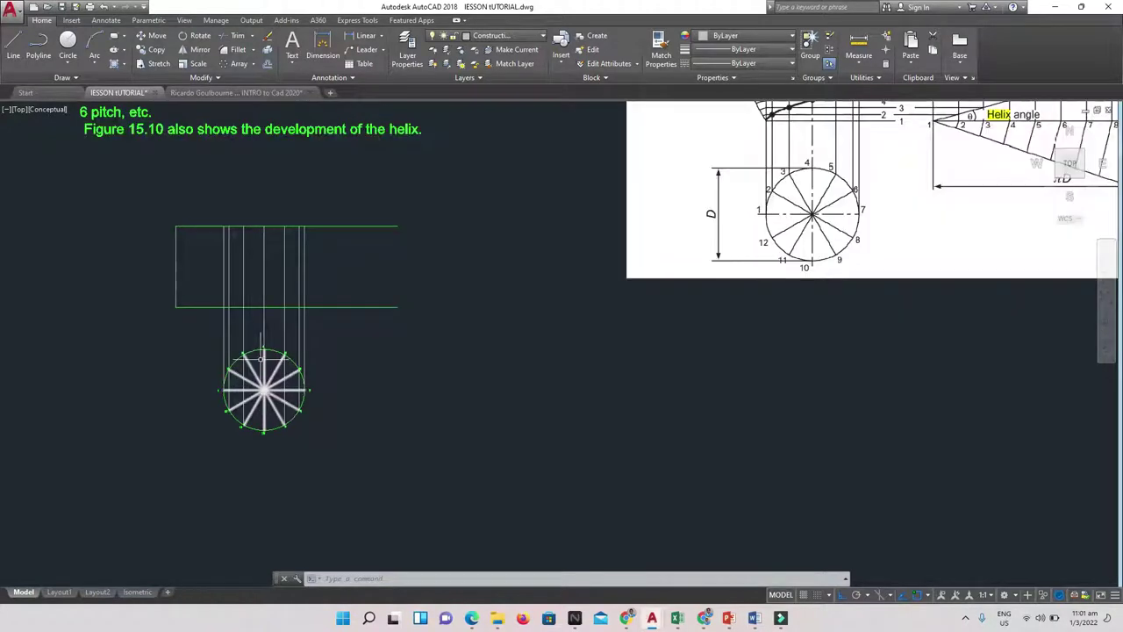
pyautogui.click(176, 254)
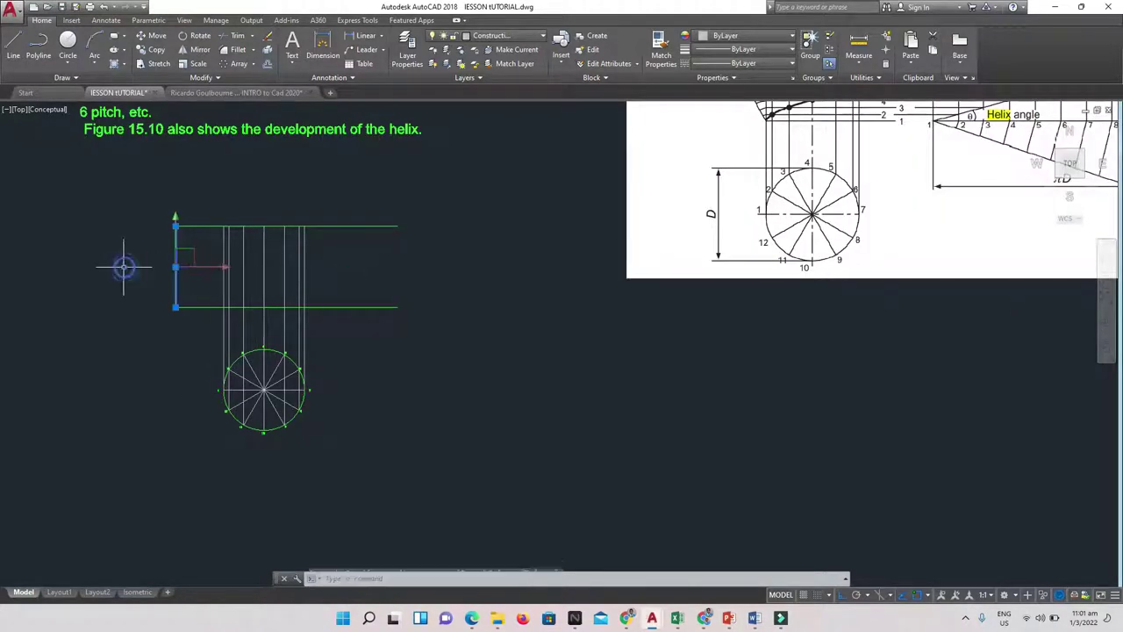
pyautogui.click(275, 324)
pyautogui.press('Escape')
pyautogui.press('Escape')
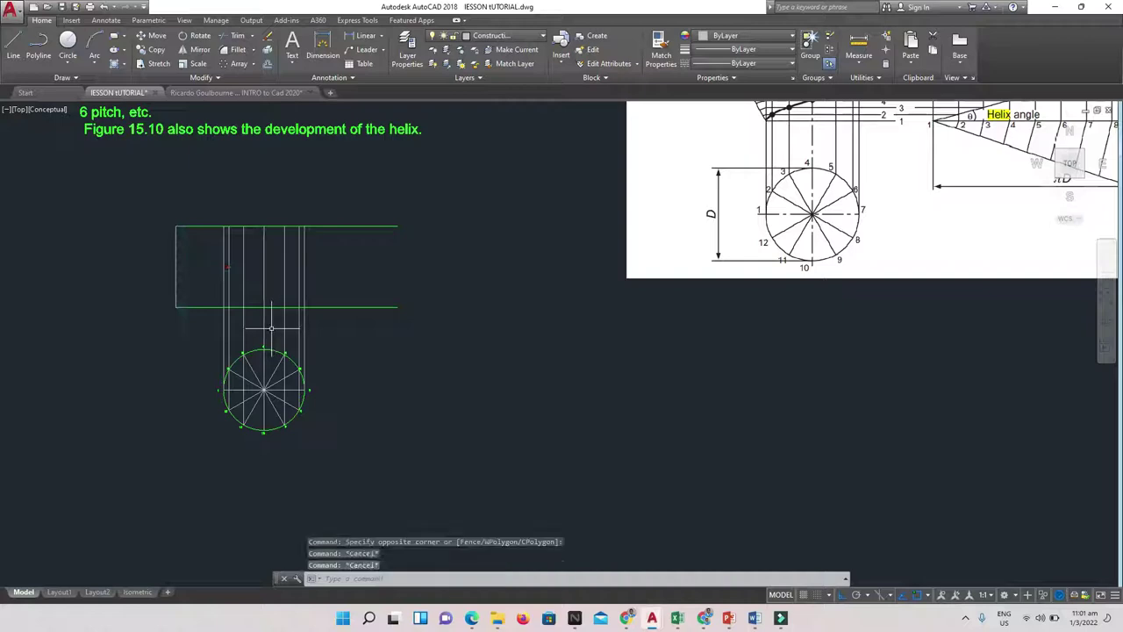
# Divide the vertical line joining the left ends of the pitch lines into 12 equal segments
pyautogui.write('div')
pyautogui.click(312, 358)
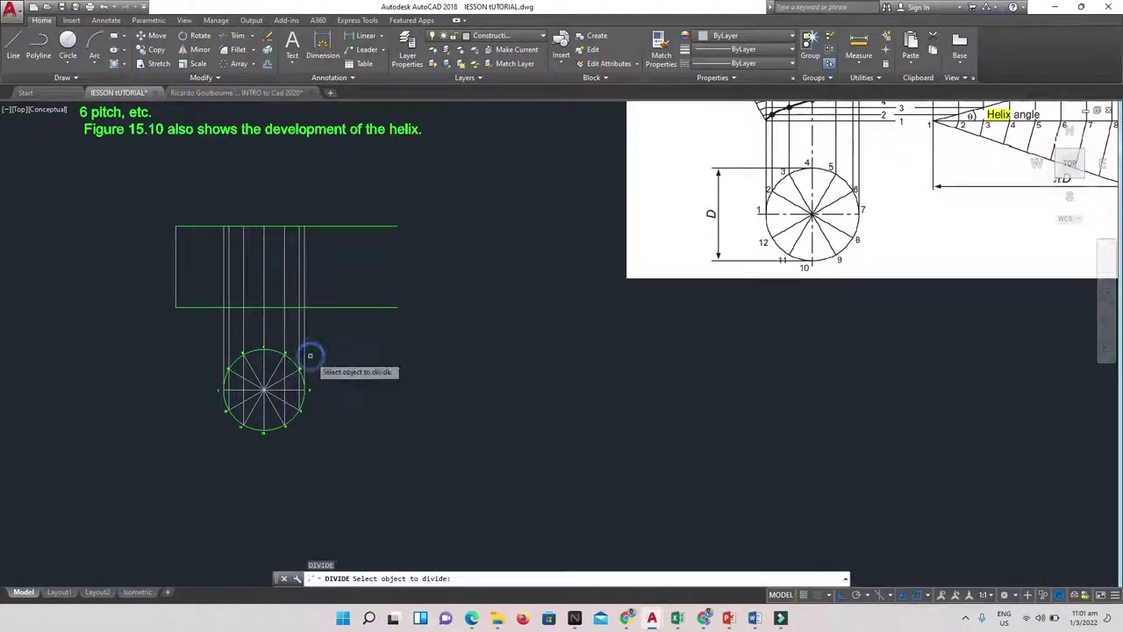
pyautogui.click(174, 272)
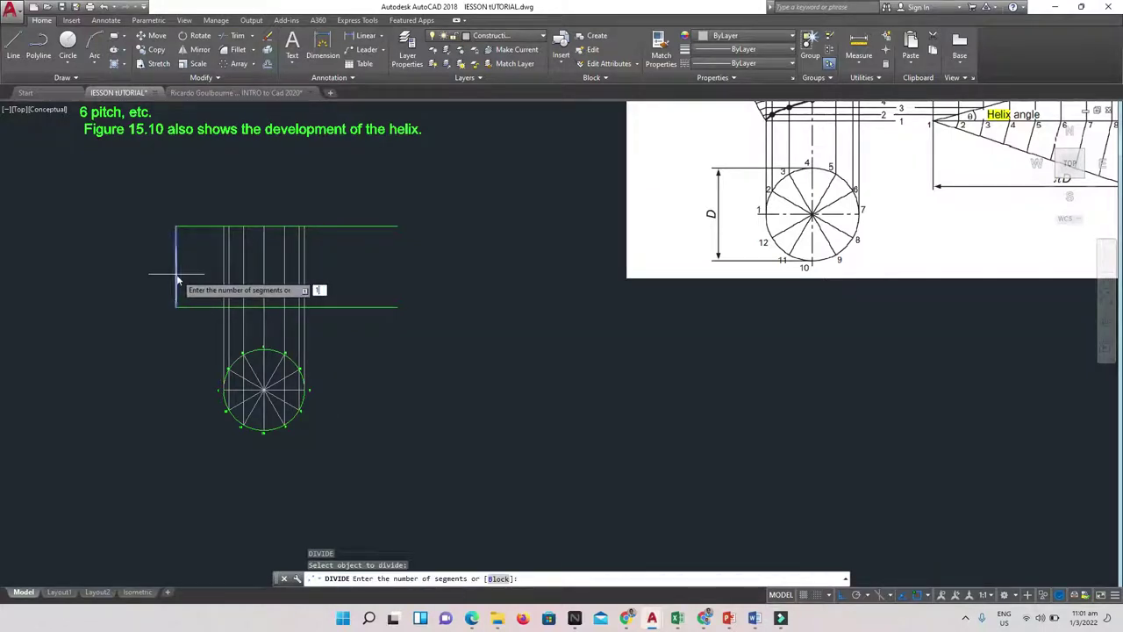
pyautogui.write('12')
pyautogui.press('Return')
# Move the upper and lower horizontal pitch lines from the Object layer to the construction layer
pyautogui.scroll(5, 173, 265)
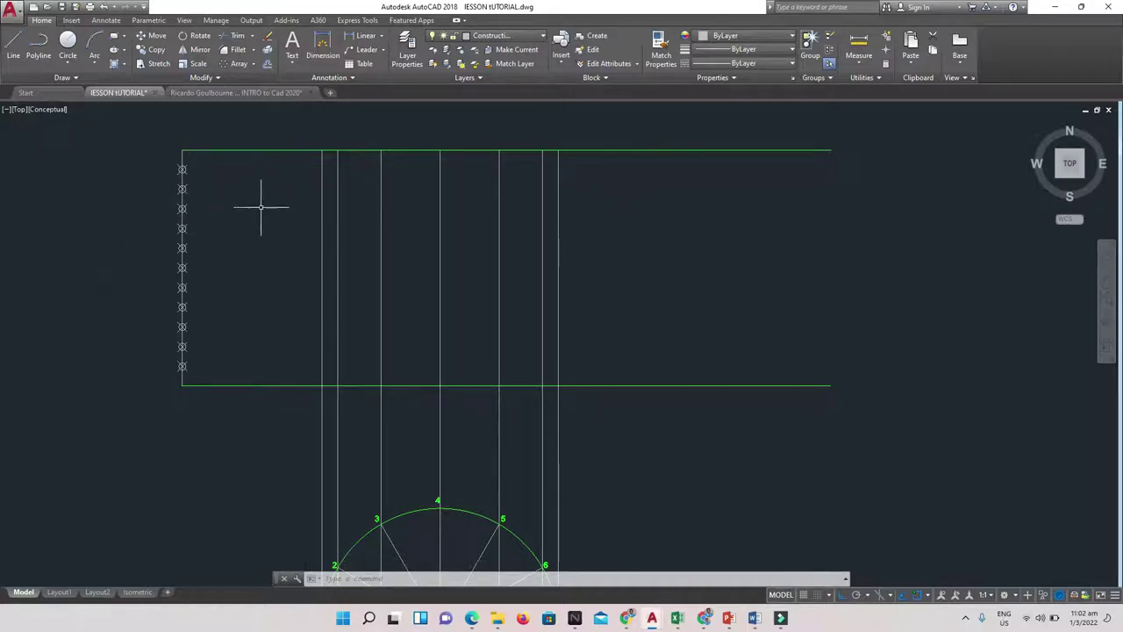
pyautogui.click(260, 126)
pyautogui.click(240, 221)
pyautogui.click(259, 344)
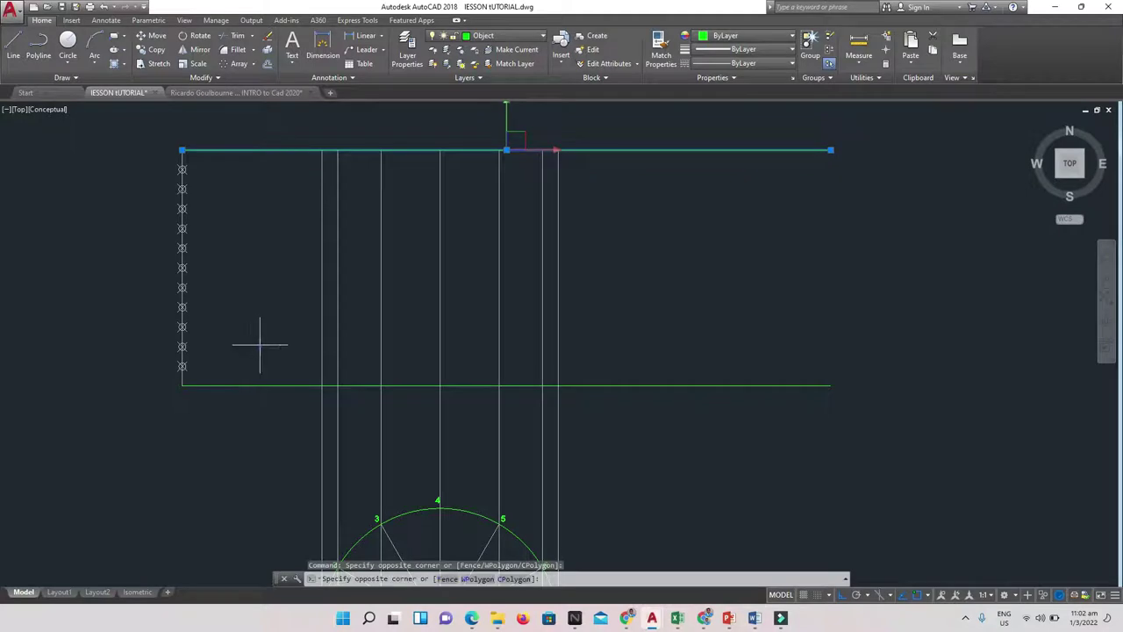
pyautogui.click(232, 417)
pyautogui.click(505, 36)
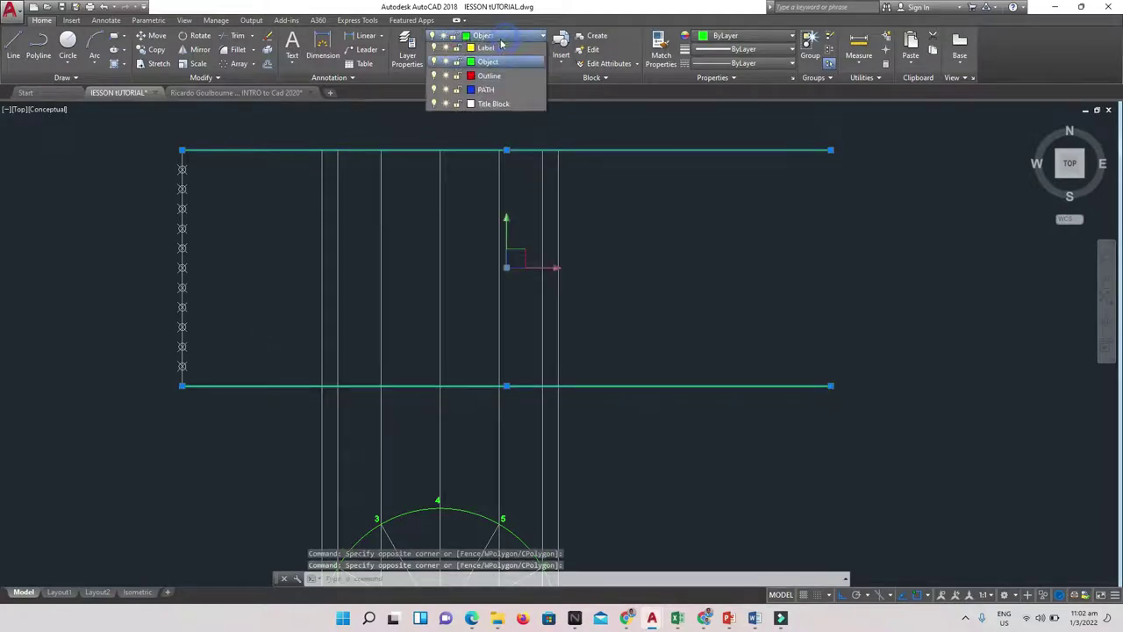
pyautogui.click(494, 80)
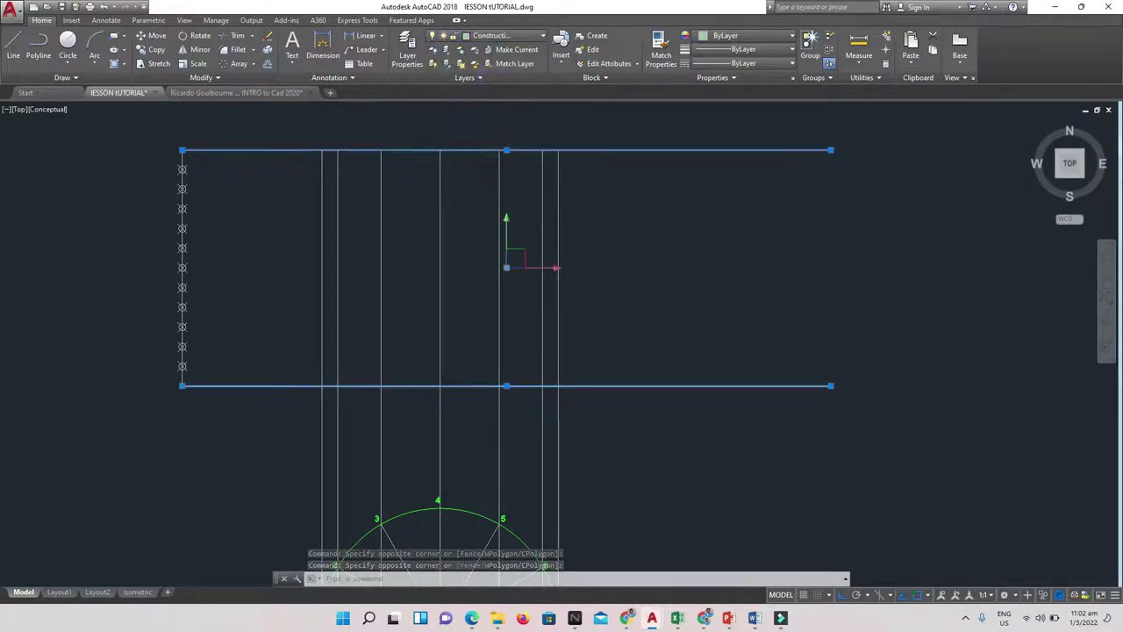
pyautogui.press('Escape')
pyautogui.press('Escape')
# Start copying the upper pitch line from its left endpoint and enable the Node object snap
pyautogui.click(222, 188)
pyautogui.write('cp')
pyautogui.press('Return')
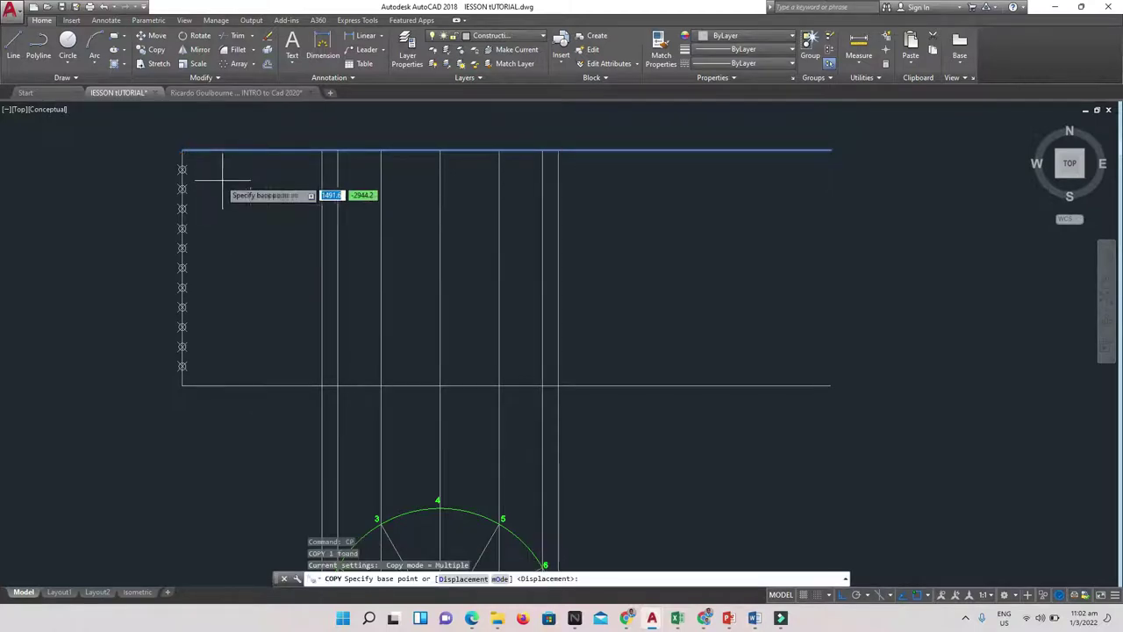
pyautogui.click(181, 151)
pyautogui.scroll(2, 183, 154)
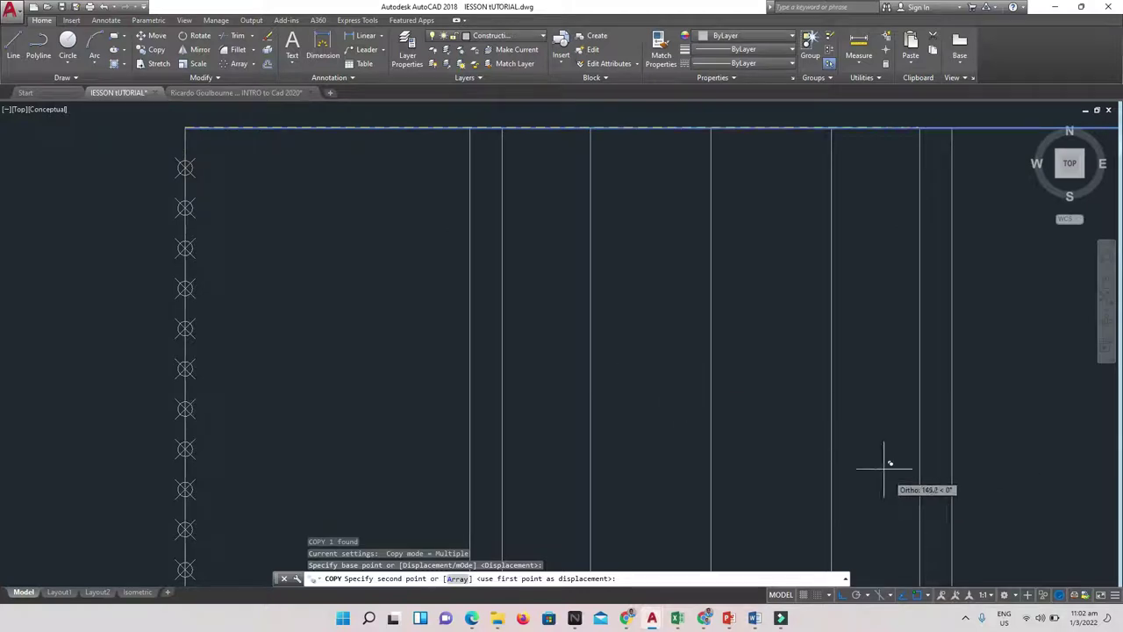
pyautogui.click(929, 594)
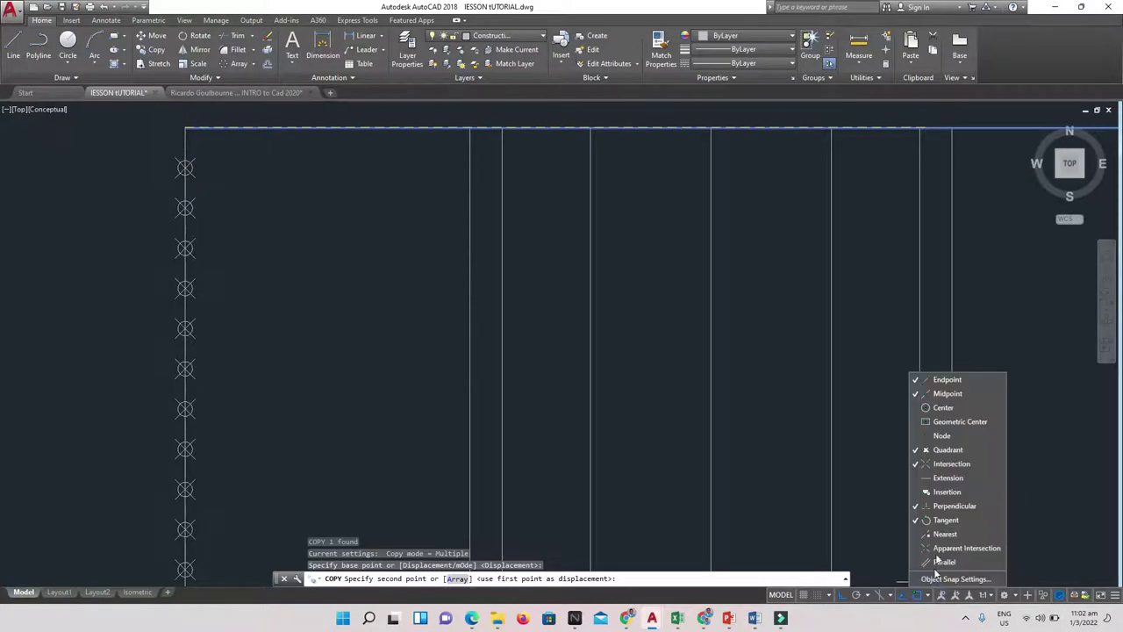
pyautogui.click(947, 436)
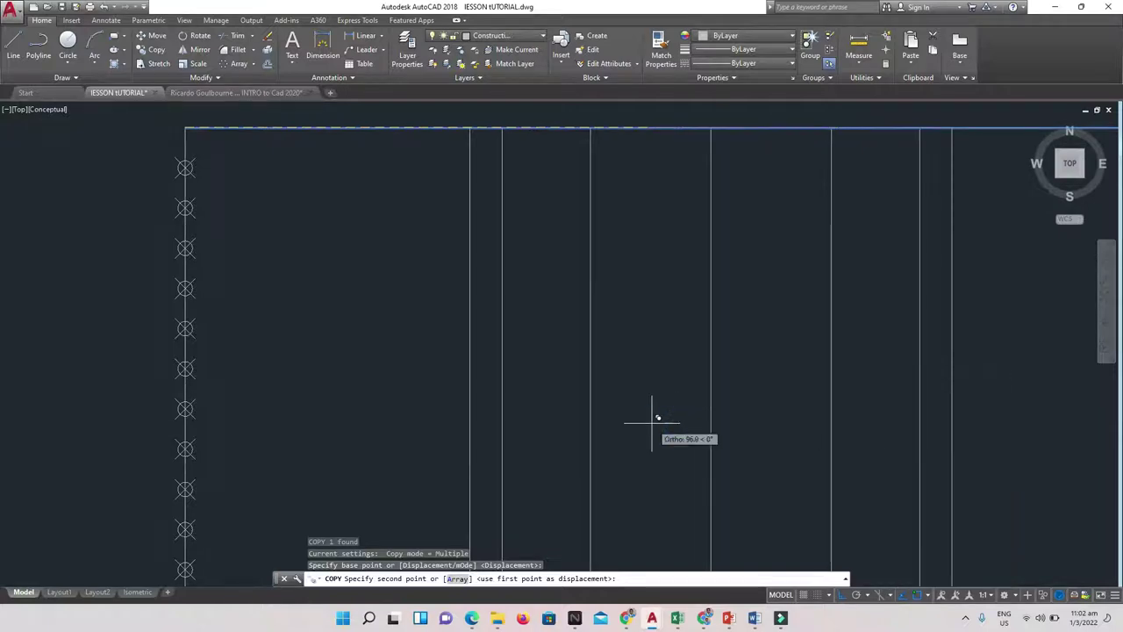
# Place copies of the upper pitch line at every division point down the vertical line, ending just above the lower pitch line
pyautogui.scroll(3, 219, 153)
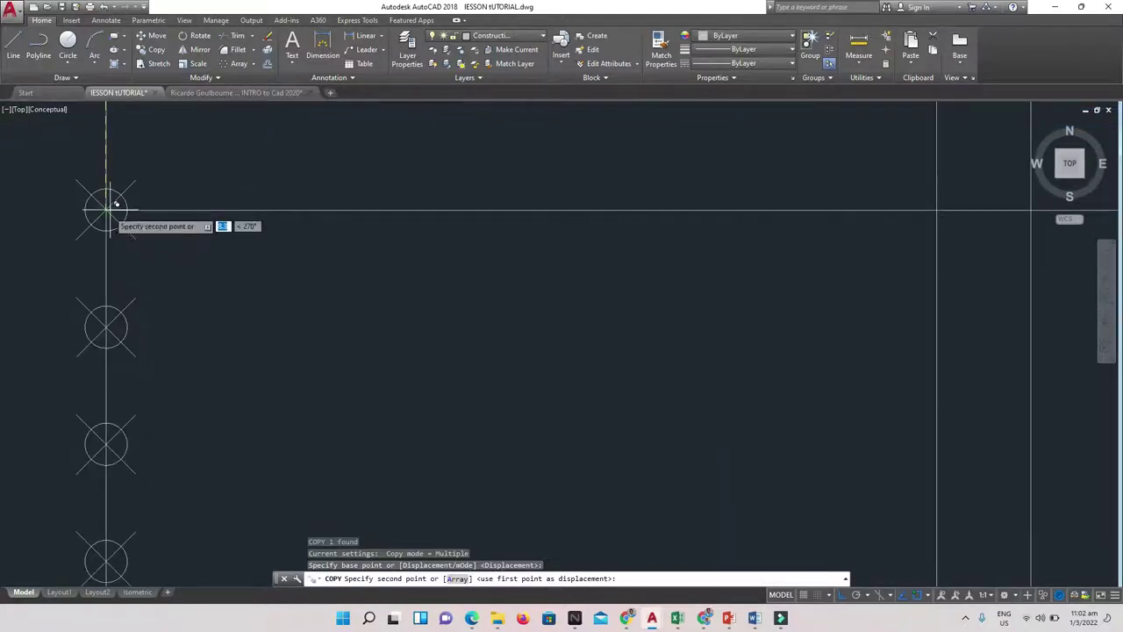
pyautogui.click(106, 326)
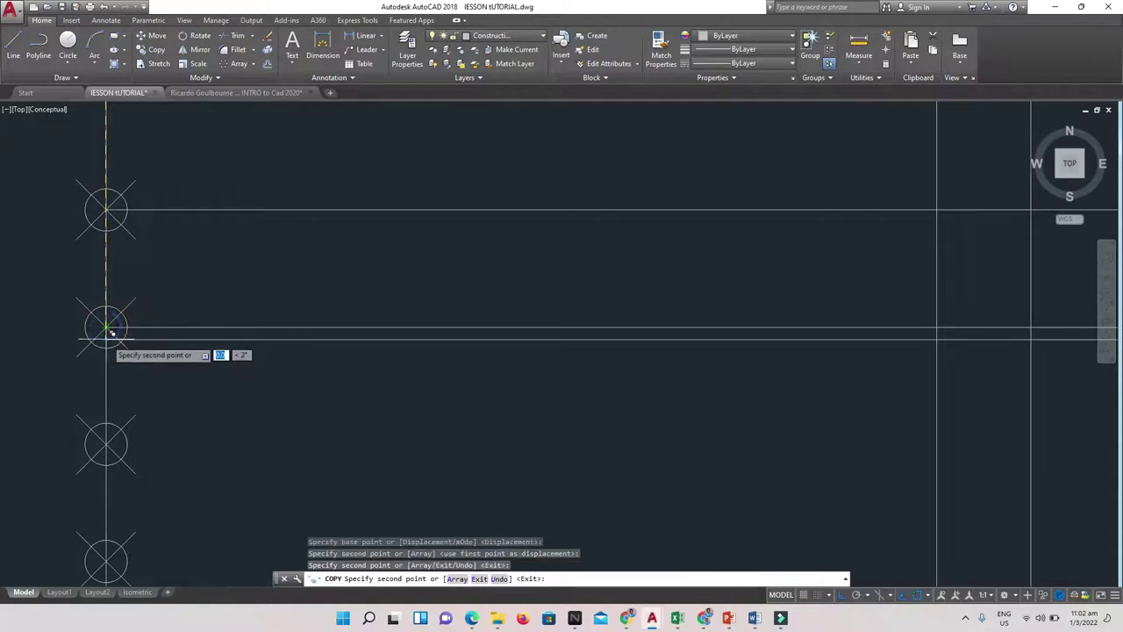
pyautogui.click(106, 443)
pyautogui.scroll(-4, 110, 421)
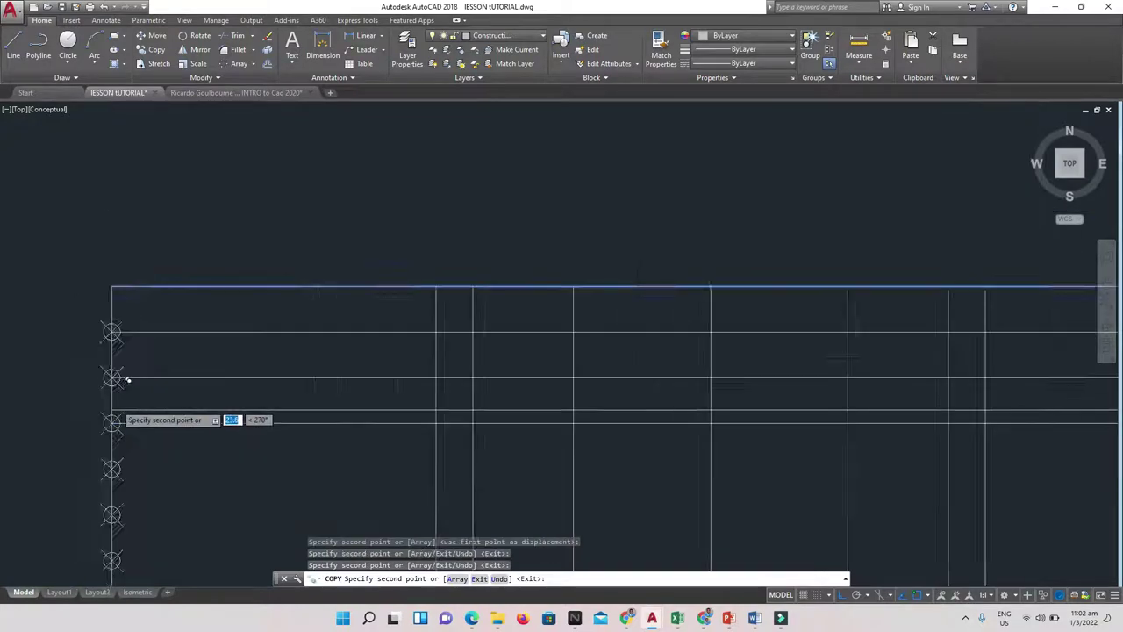
pyautogui.scroll(3, 115, 417)
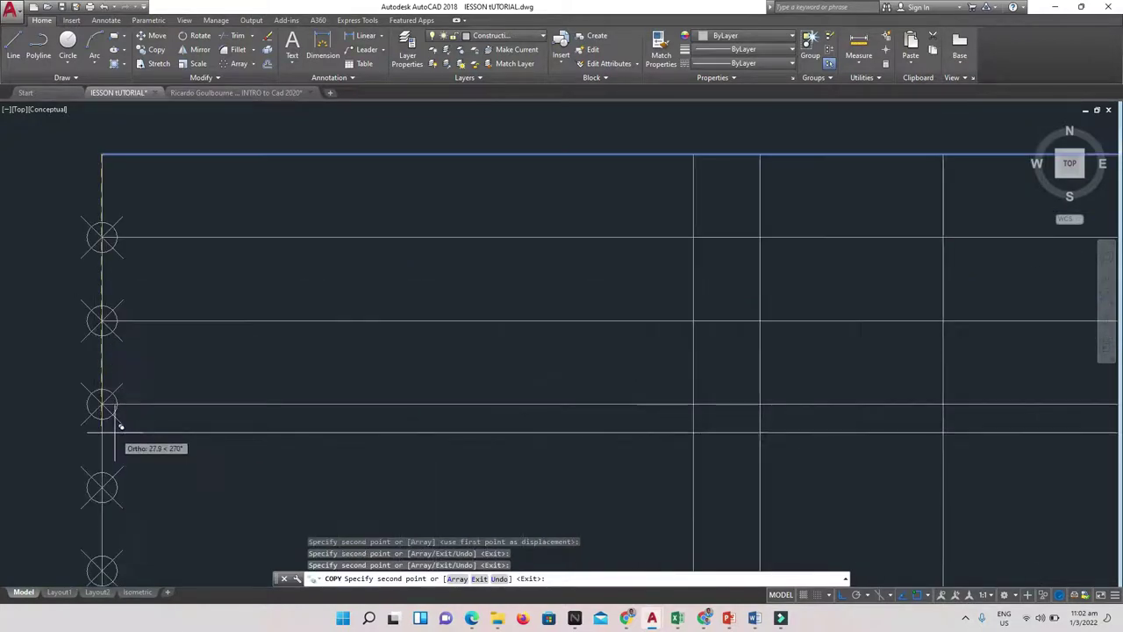
pyautogui.click(103, 487)
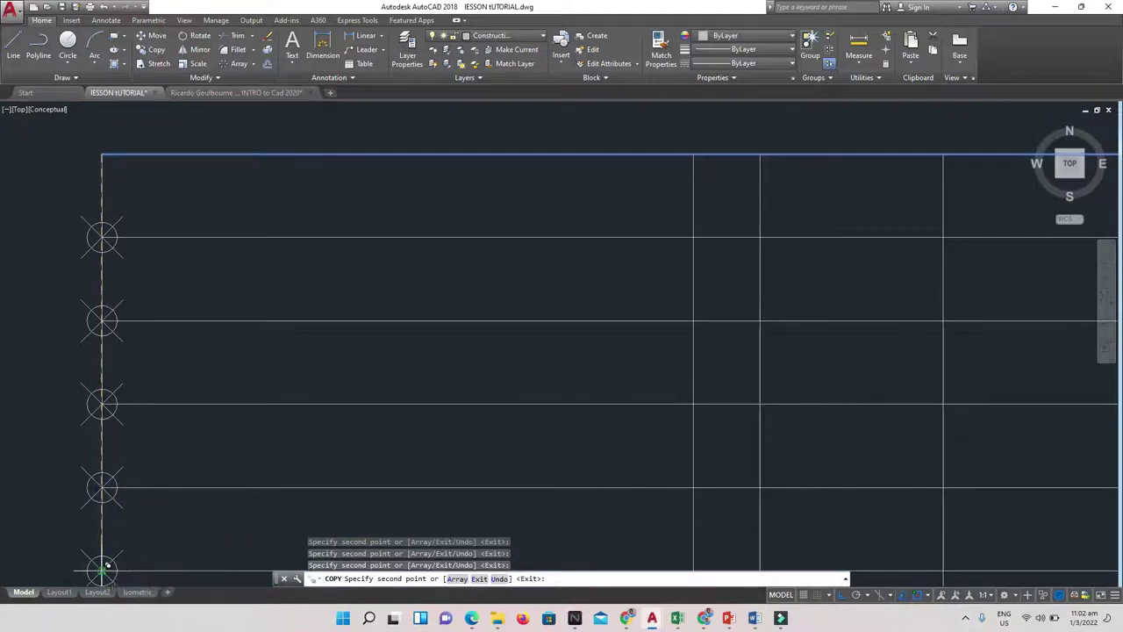
pyautogui.moveTo(167, 521); pyautogui.dragTo(168, 269, button='middle')
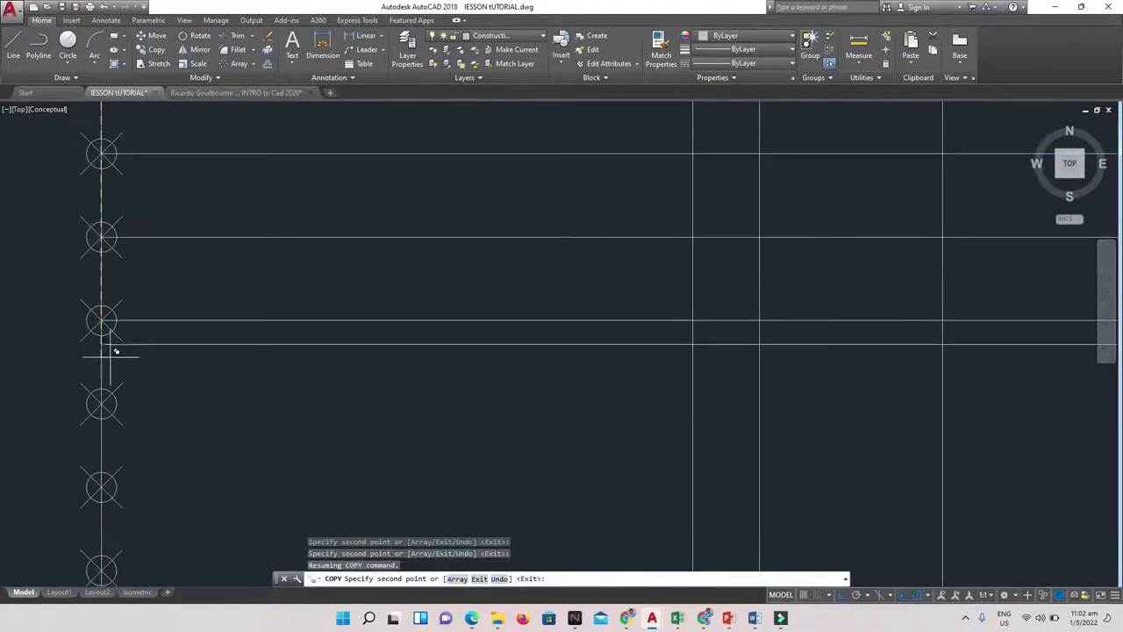
pyautogui.click(103, 403)
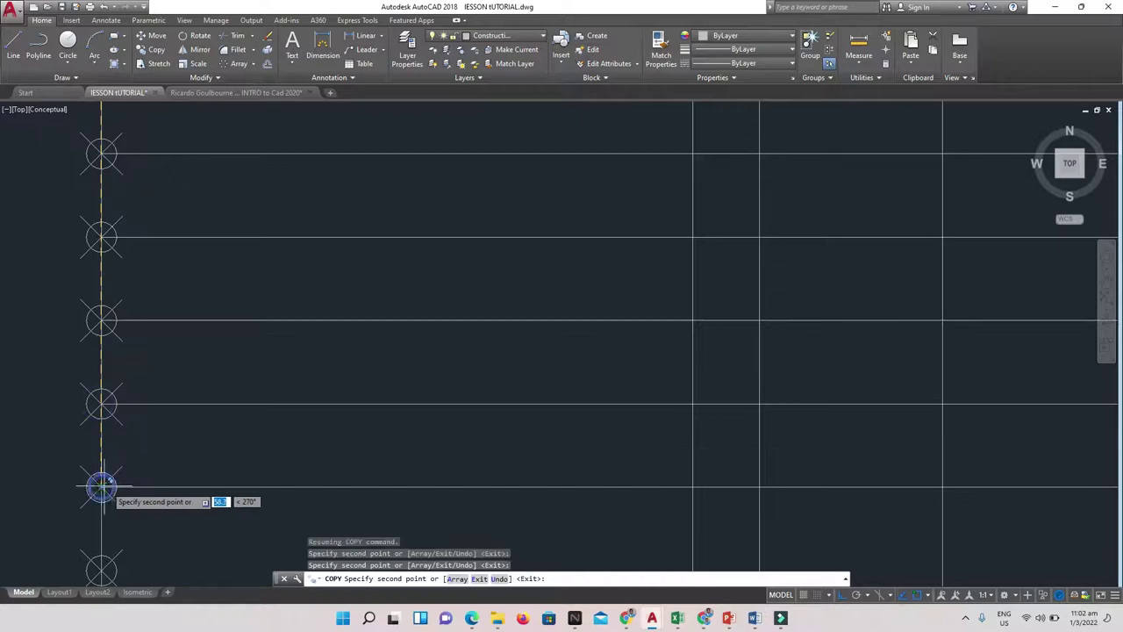
pyautogui.scroll(-5, 102, 489)
pyautogui.scroll(3, 112, 517)
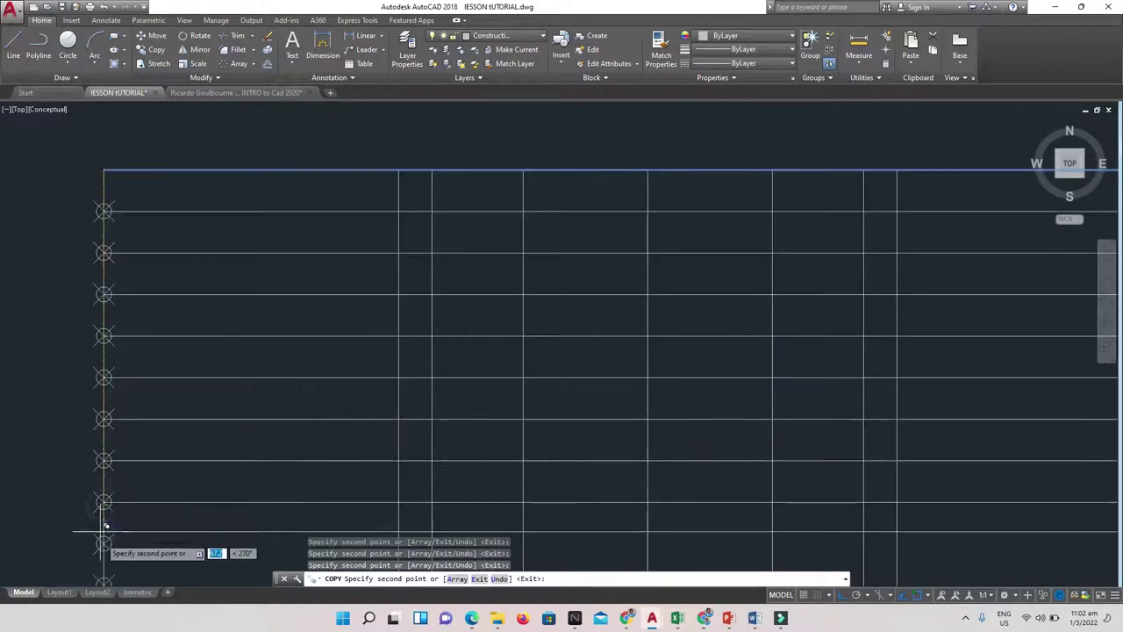
pyautogui.moveTo(151, 453); pyautogui.dragTo(176, 321, button='middle')
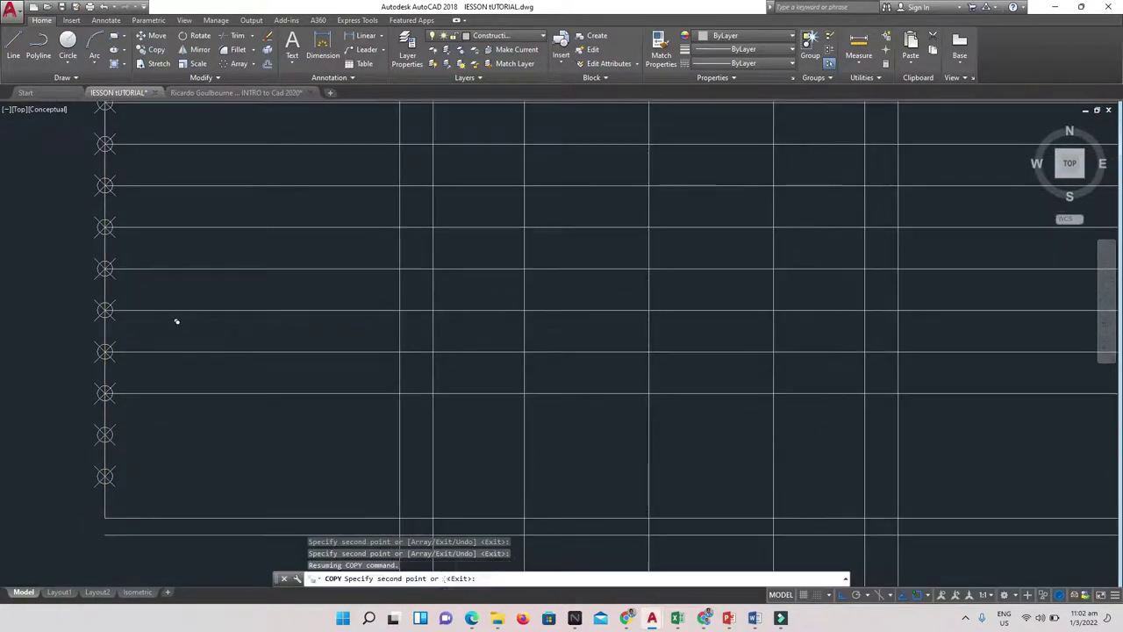
pyautogui.click(104, 435)
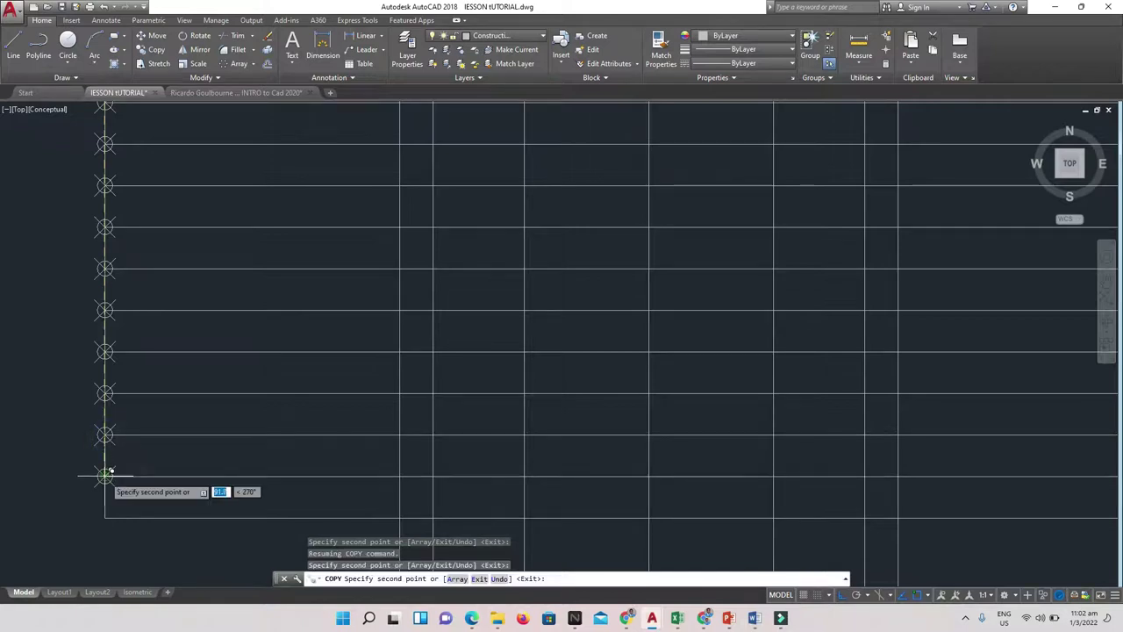
pyautogui.press('Escape')
pyautogui.press('Escape')
pyautogui.scroll(-6, 140, 438)
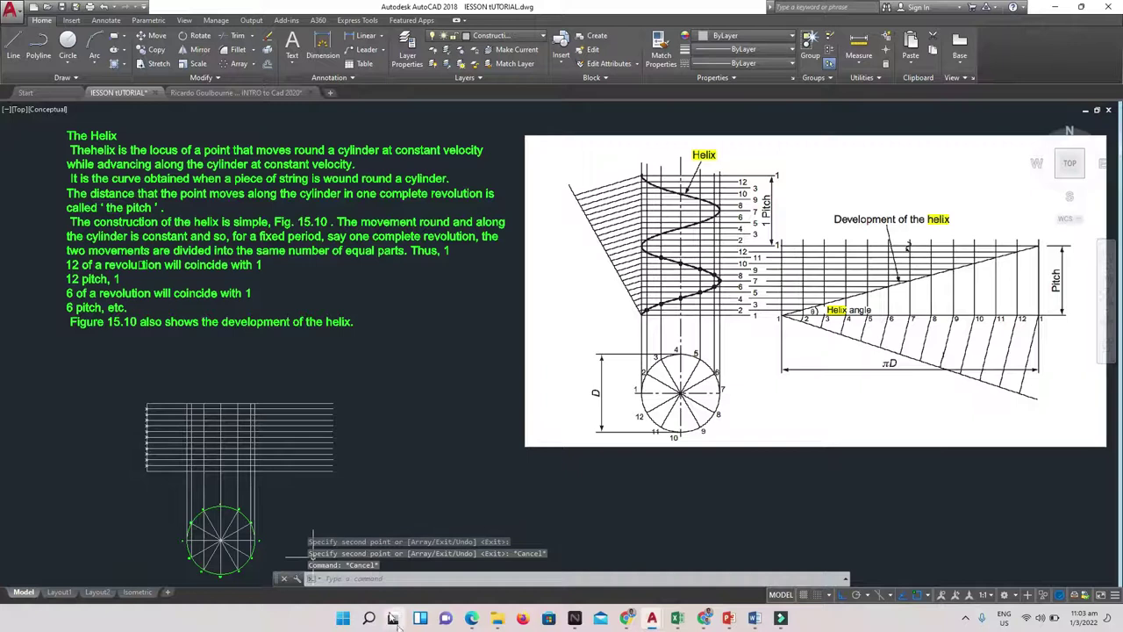
pyautogui.scroll(5, 100, 439)
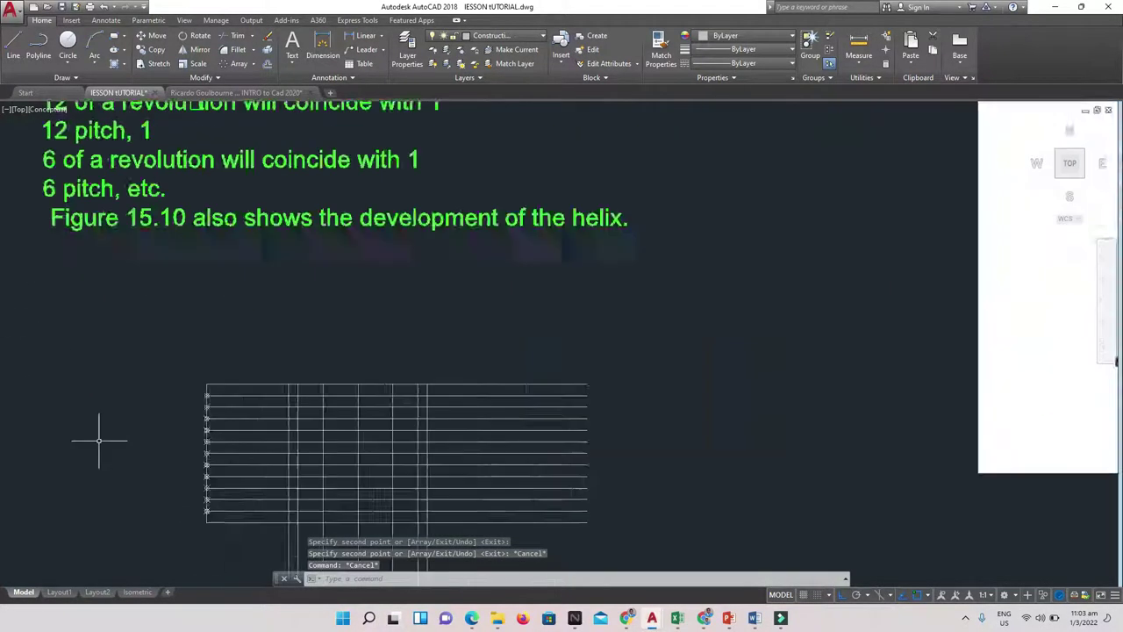
pyautogui.scroll(-2, 188, 476)
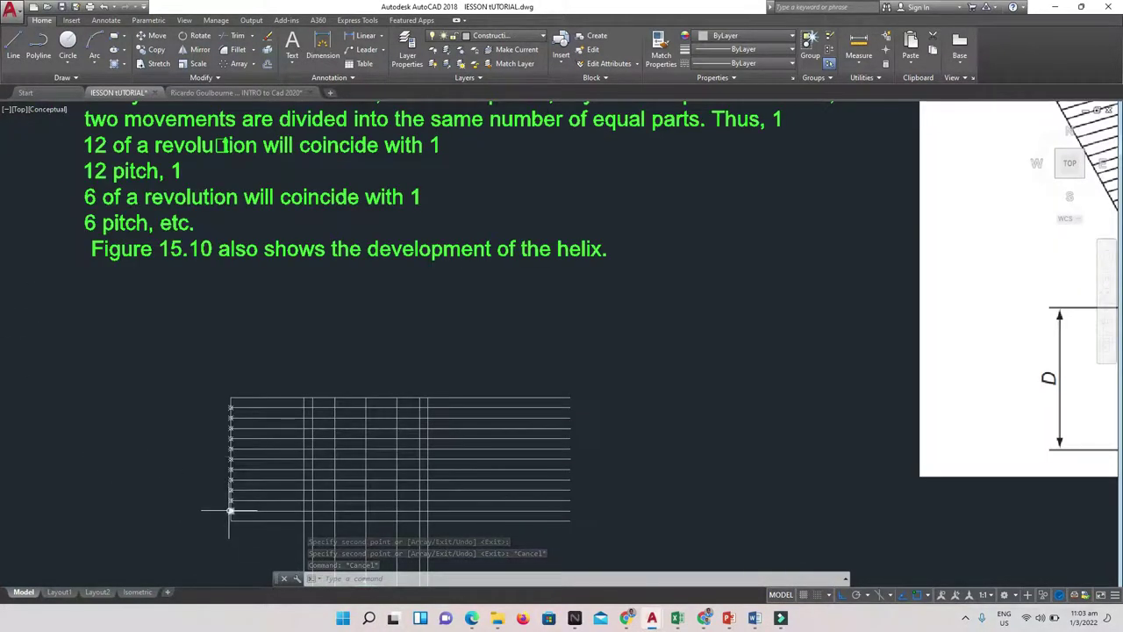
pyautogui.scroll(-4, 229, 510)
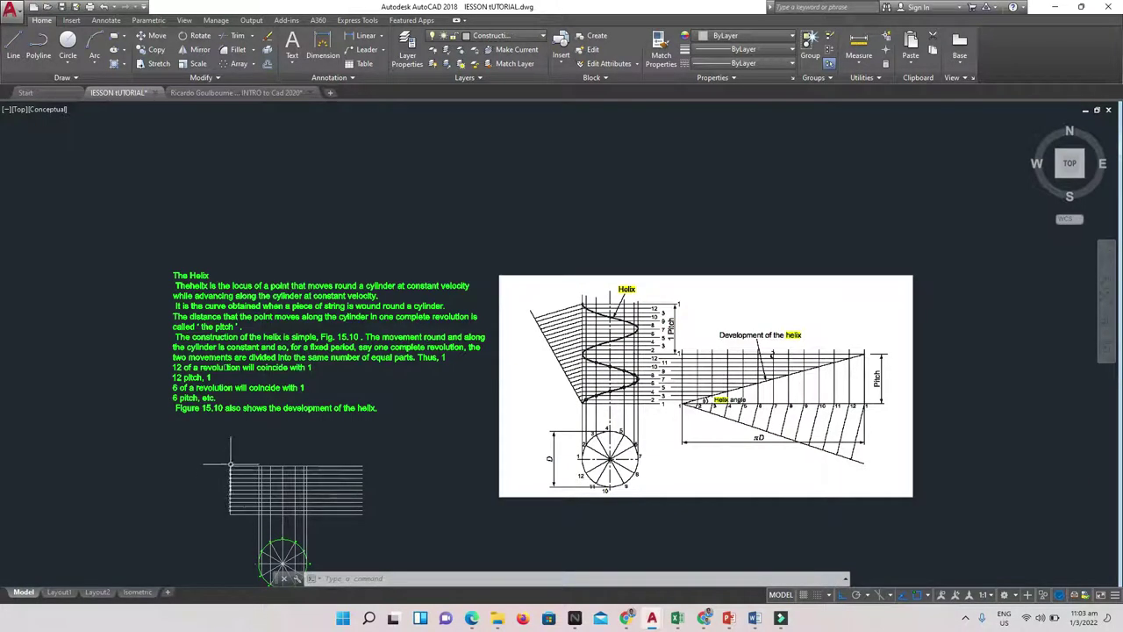
# With Ortho off, copy the circle's labels 1 and 2 beside the left ends of the lower pitch line and the first division line above it
pyautogui.scroll(3, 263, 509)
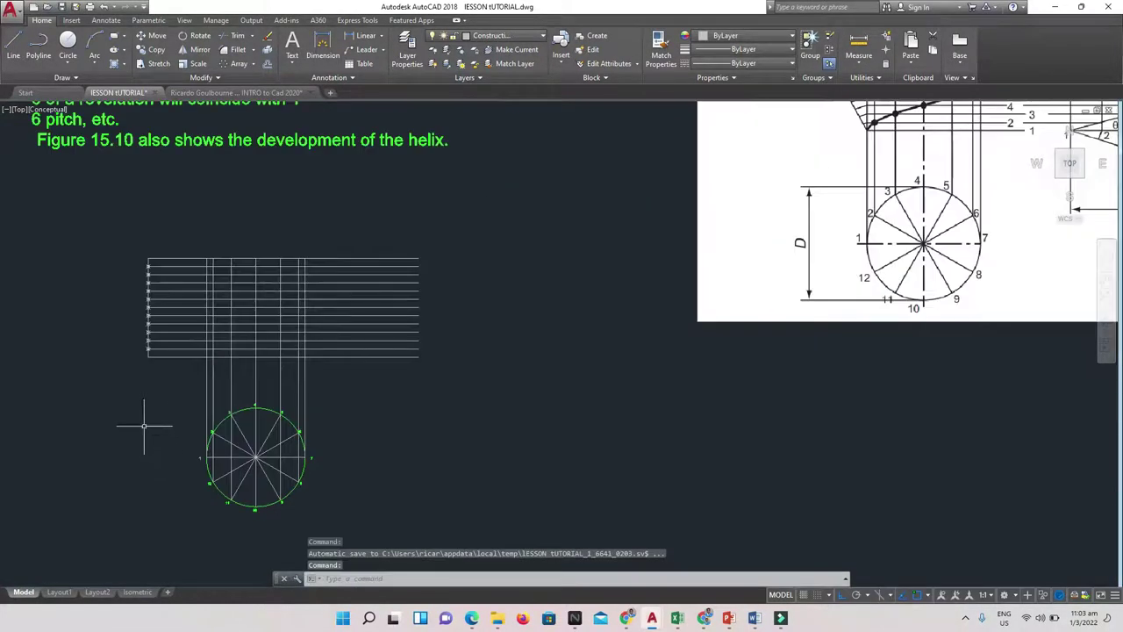
pyautogui.scroll(2, 202, 456)
pyautogui.scroll(2, 199, 455)
pyautogui.click(182, 474)
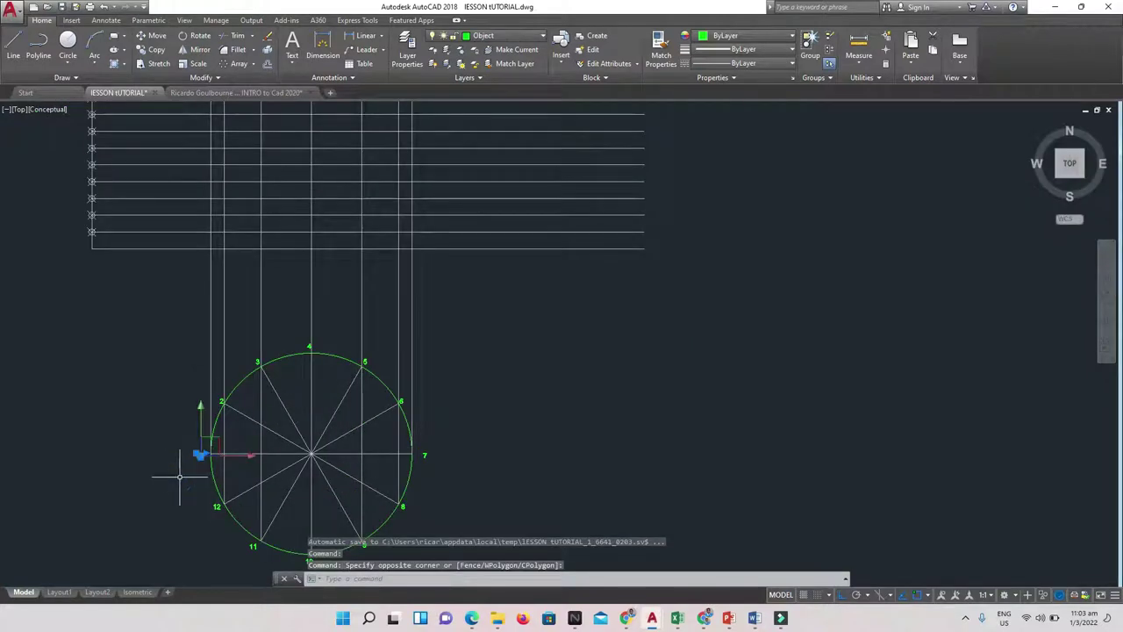
pyautogui.write('cp')
pyautogui.press('Return')
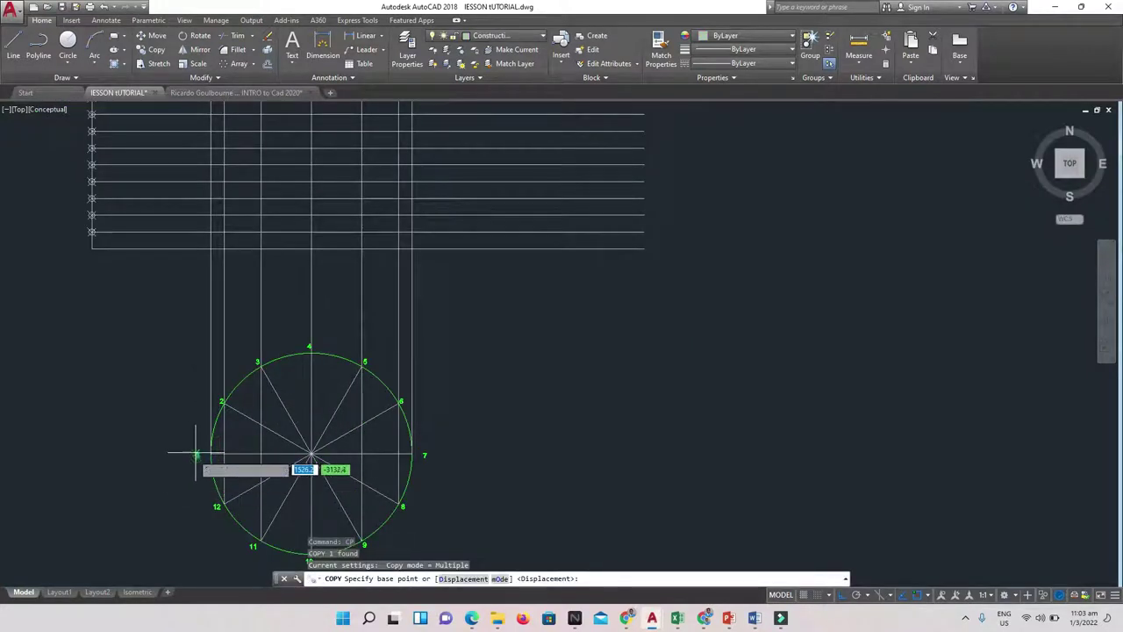
pyautogui.click(197, 454)
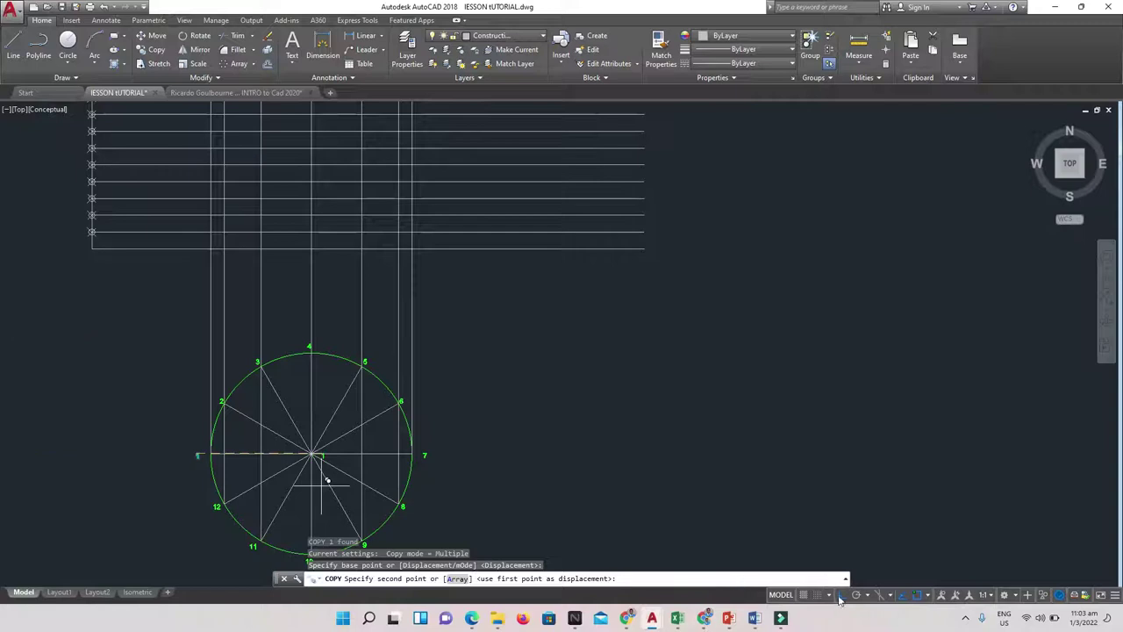
pyautogui.scroll(3, 91, 250)
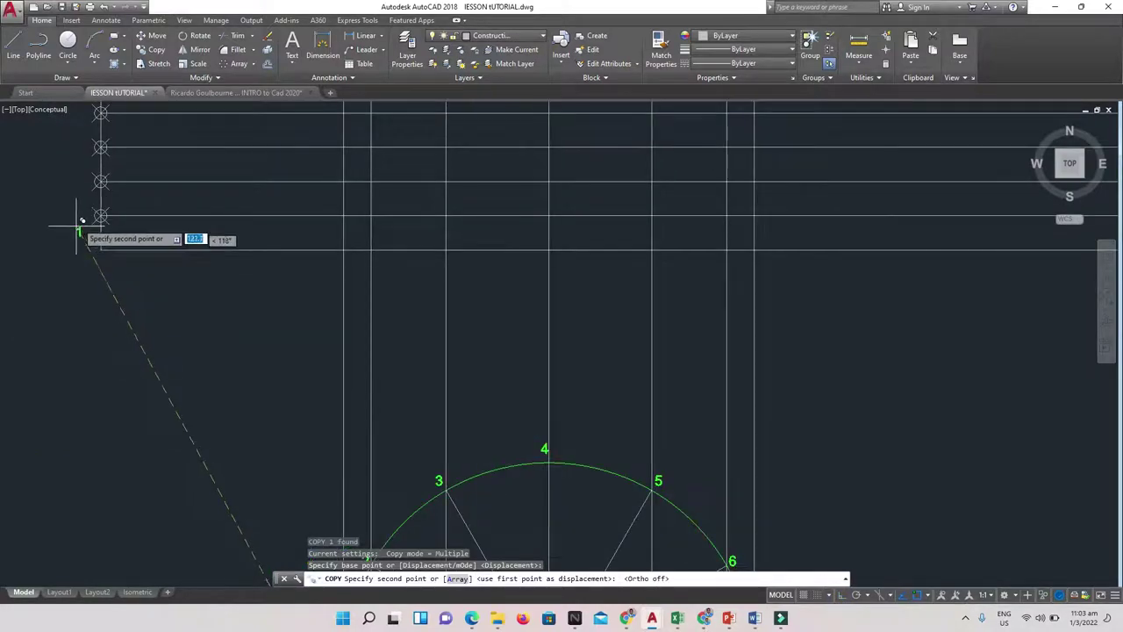
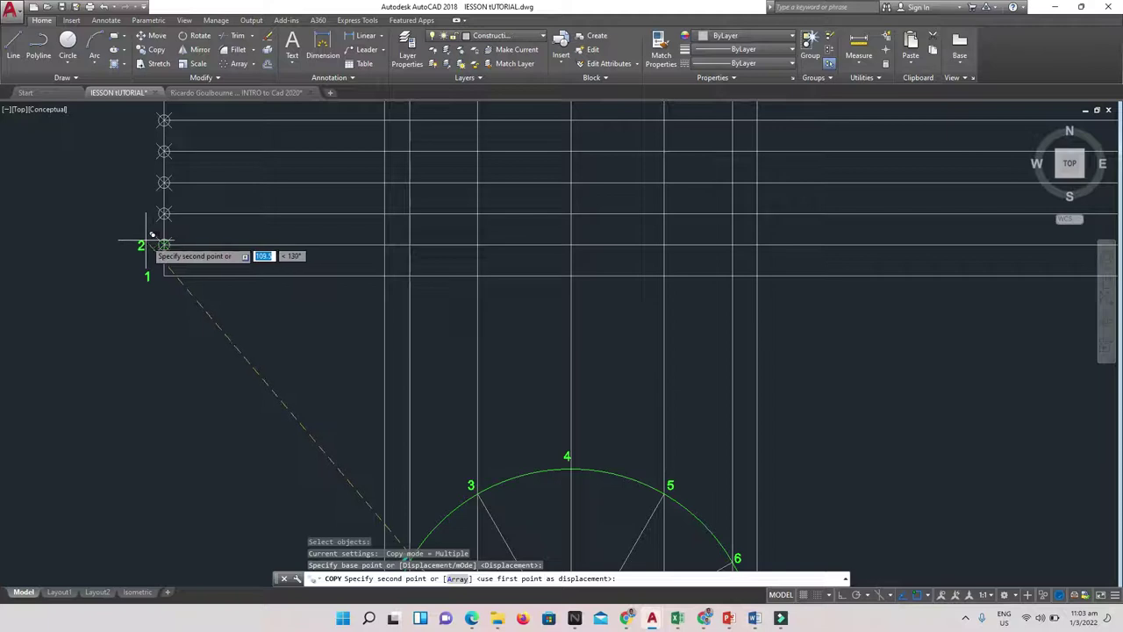
pyautogui.press('Escape')
pyautogui.press('Escape')
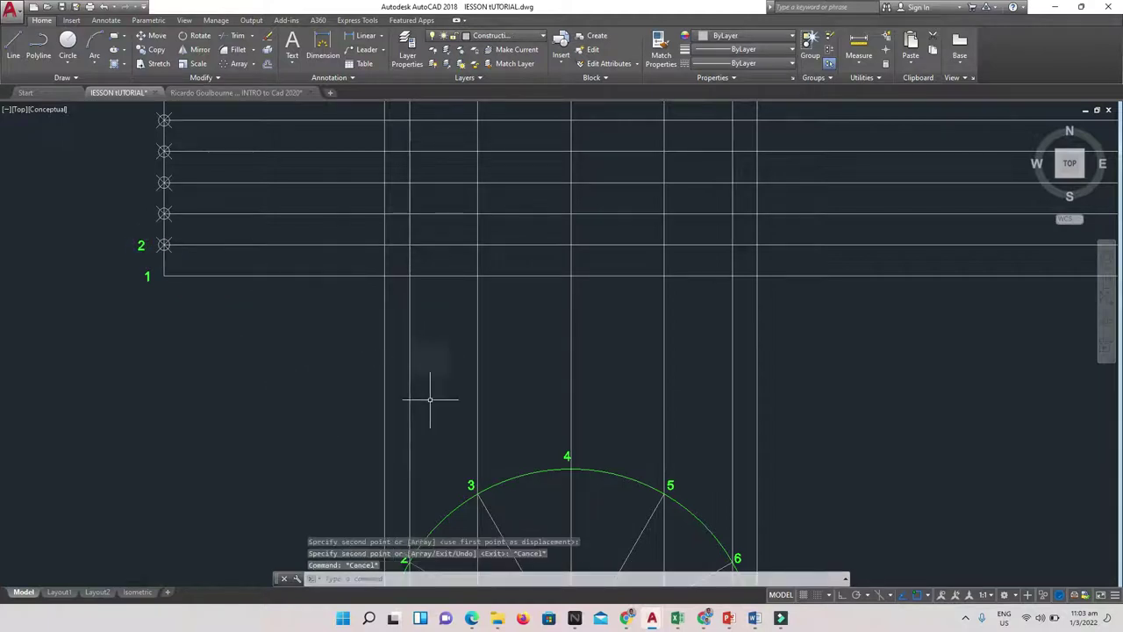
# Copy the circle's label 3 beside the left end of the second division line above the lower pitch line
pyautogui.click(471, 485)
pyautogui.write('co')
pyautogui.press('Return')
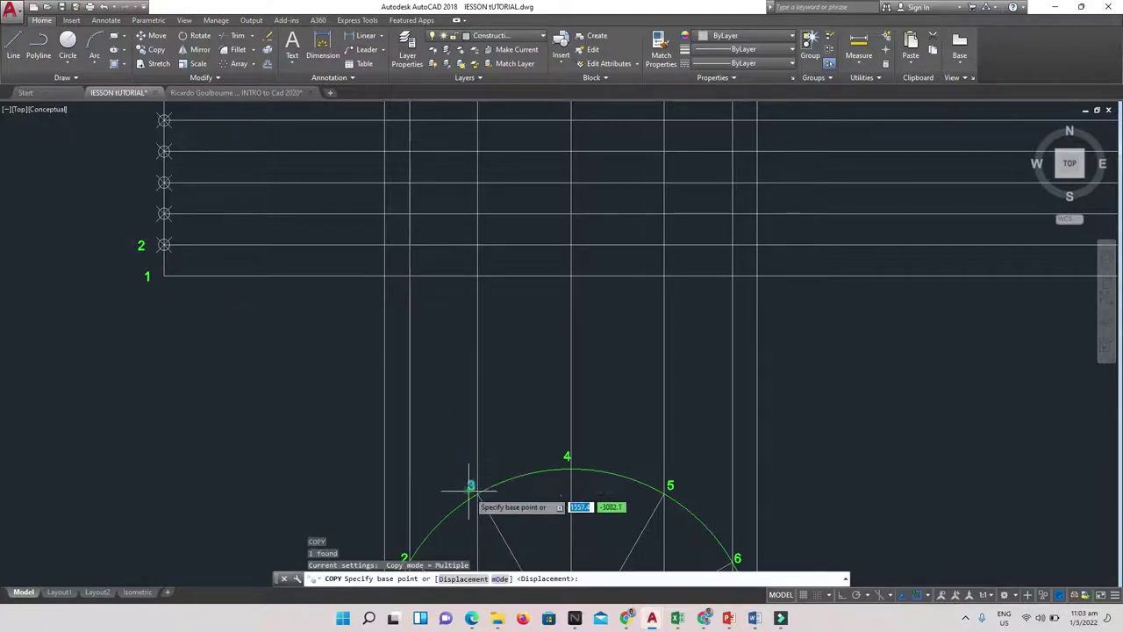
pyautogui.click(471, 485)
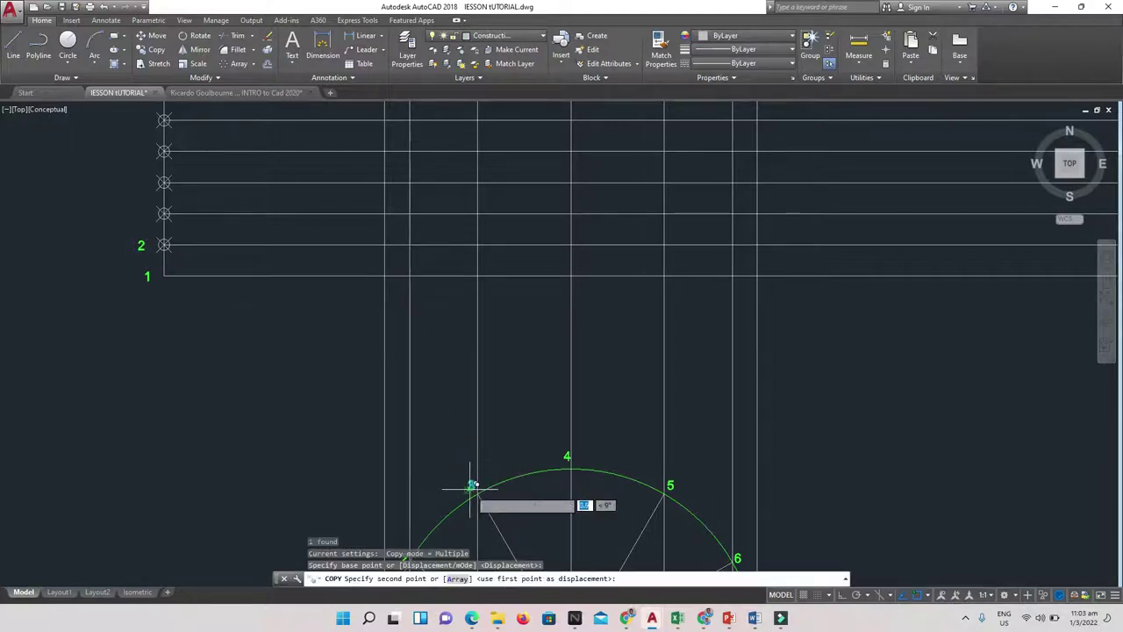
pyautogui.click(146, 214)
pyautogui.press('Escape')
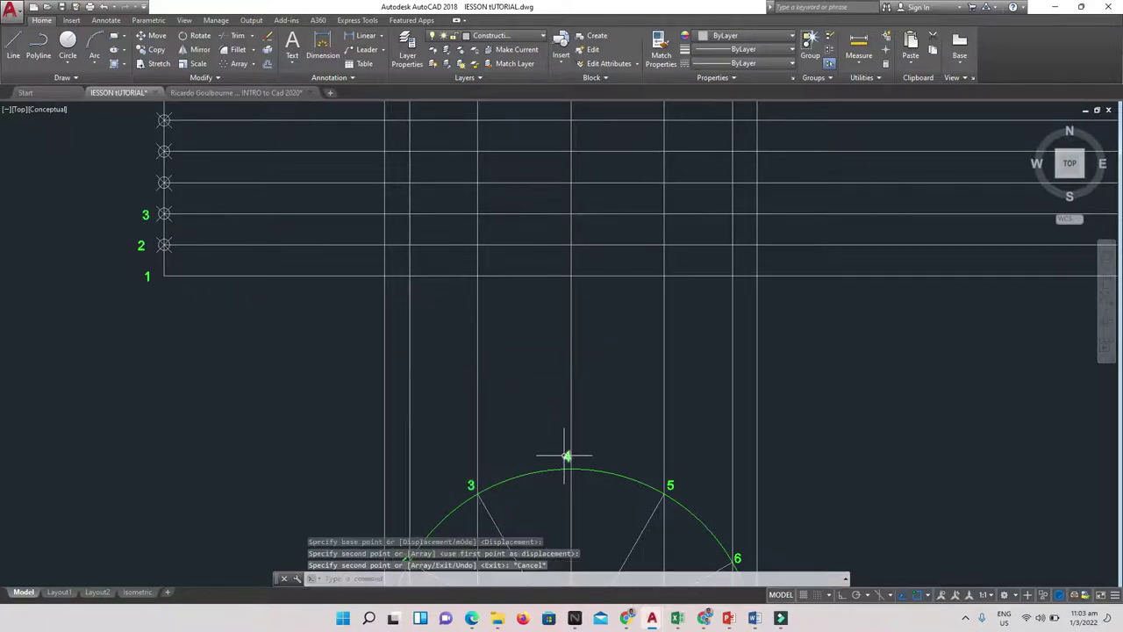
# Copy the circle's label 4 beside the left end of the third division line, directly above the copied 3
pyautogui.click(566, 455)
pyautogui.write('co')
pyautogui.press('Return')
pyautogui.click(568, 456)
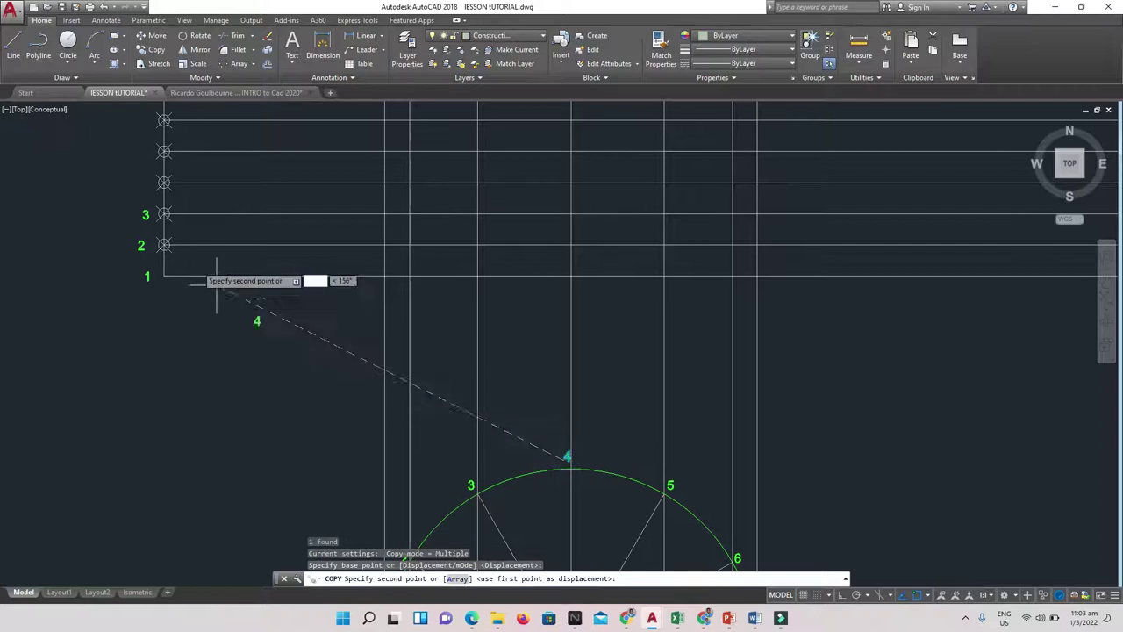
pyautogui.click(147, 183)
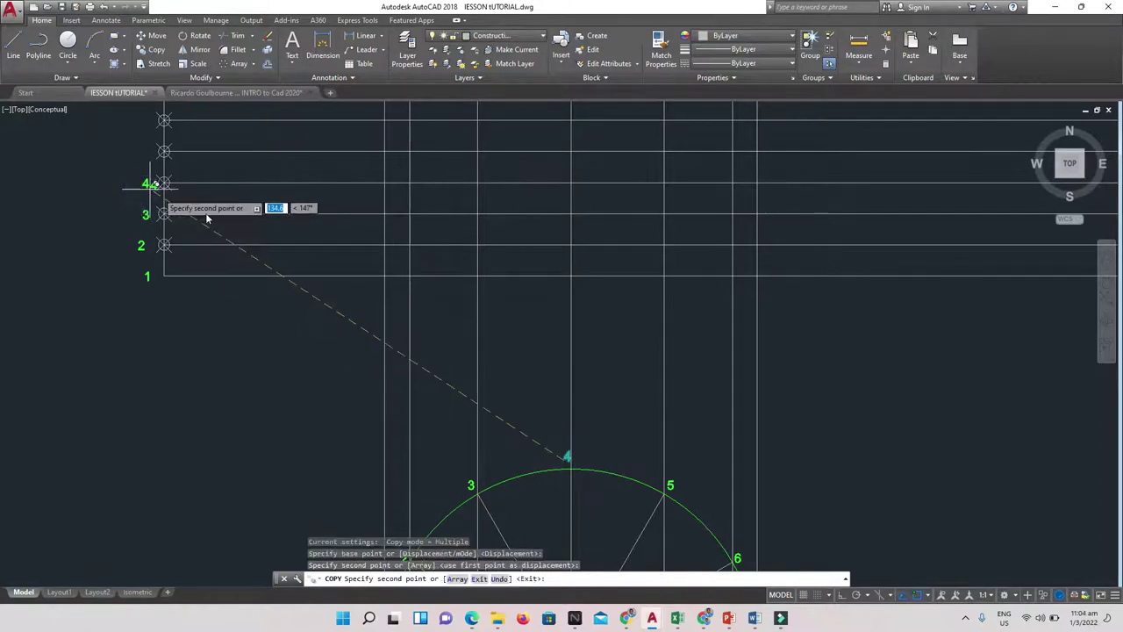
pyautogui.press('Escape')
# Copy the circle's label 5 beside the left end of the fourth division line, directly above the copied 4
pyautogui.click(673, 482)
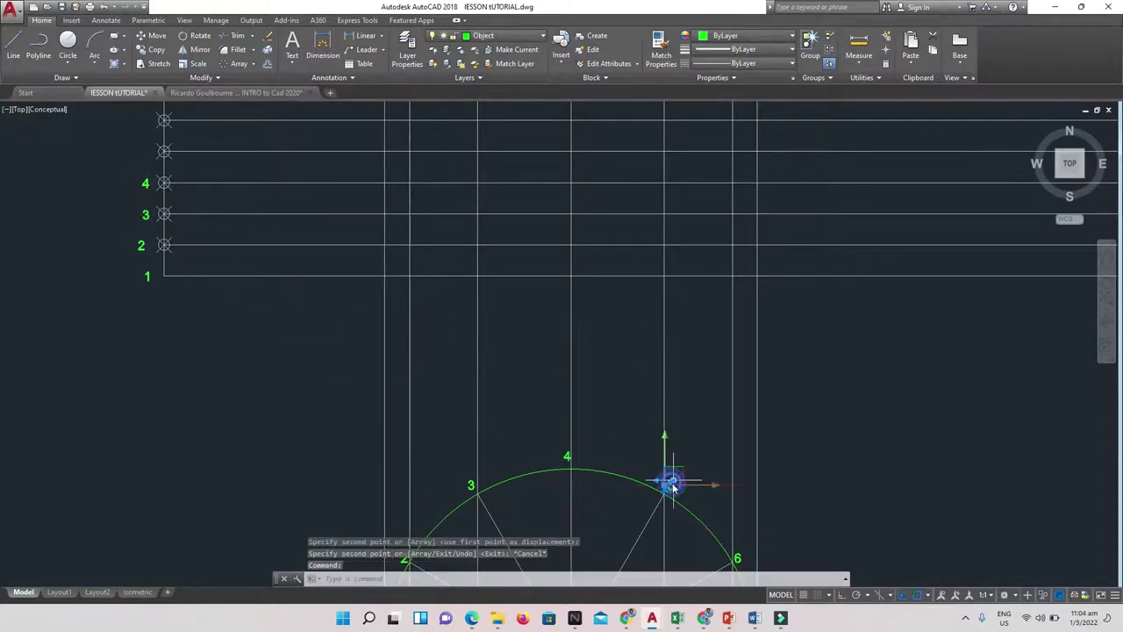
pyautogui.write('co')
pyautogui.press('Return')
pyautogui.click(670, 484)
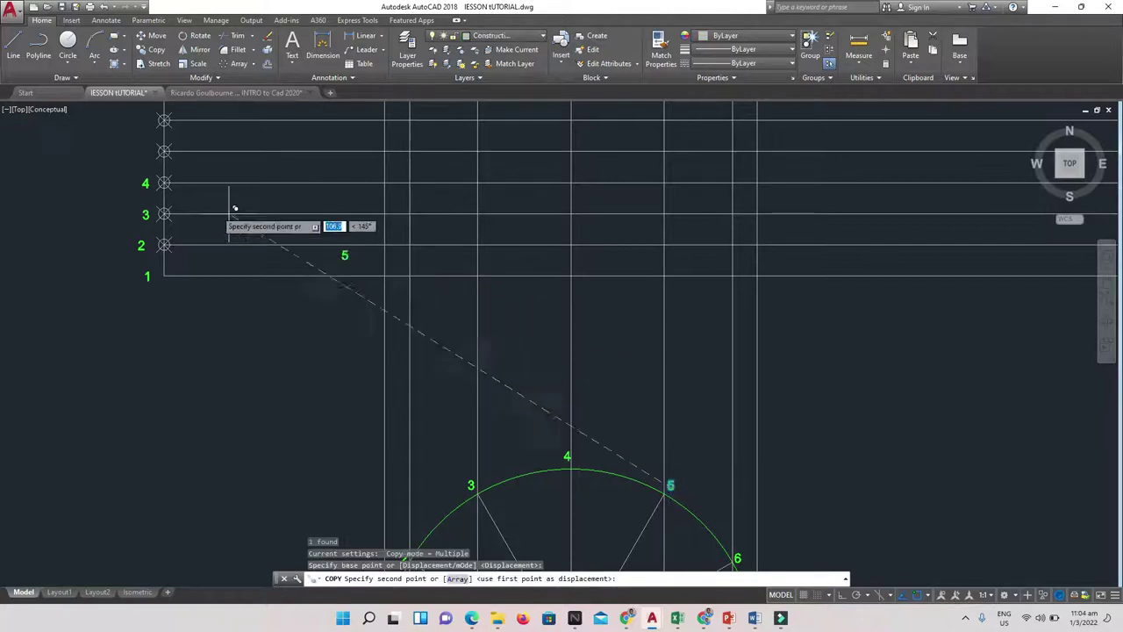
pyautogui.click(143, 151)
pyautogui.press('Escape')
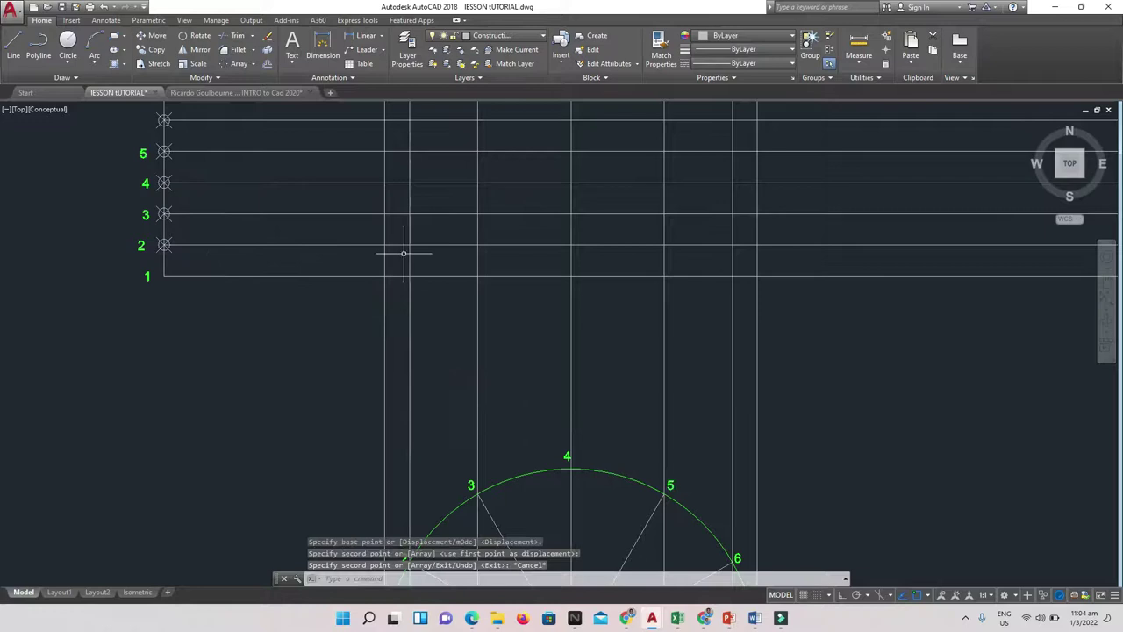
# Copy the circle's label 6 beside the left end of the fifth division line above the lower pitch line
pyautogui.scroll(-2, 551, 324)
pyautogui.scroll(-2, 583, 380)
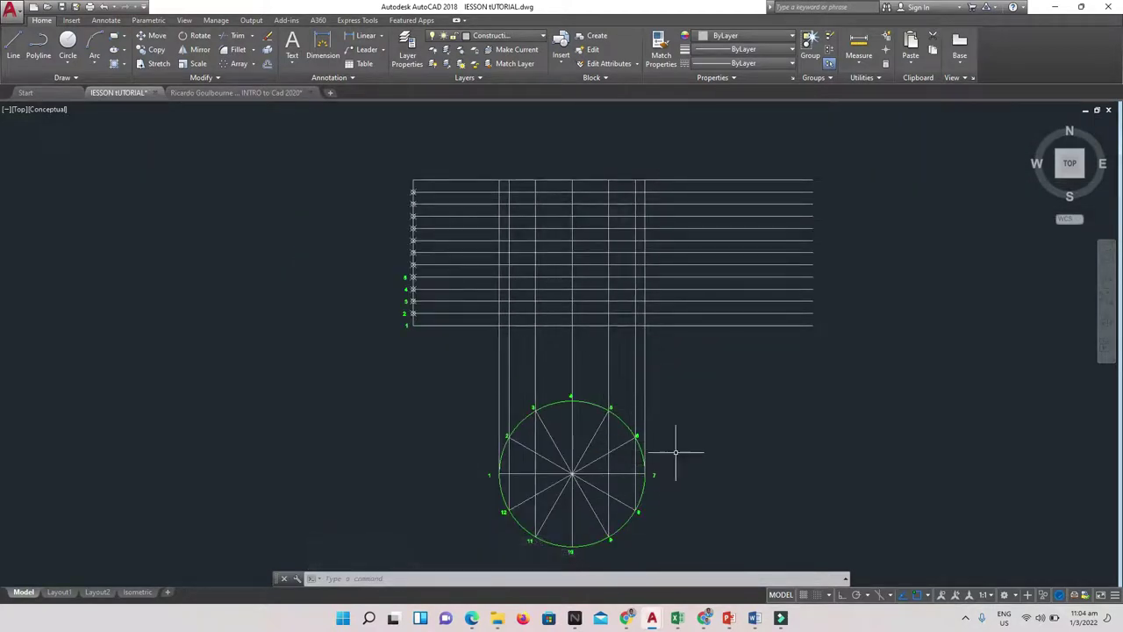
pyautogui.write('co')
pyautogui.press('Return')
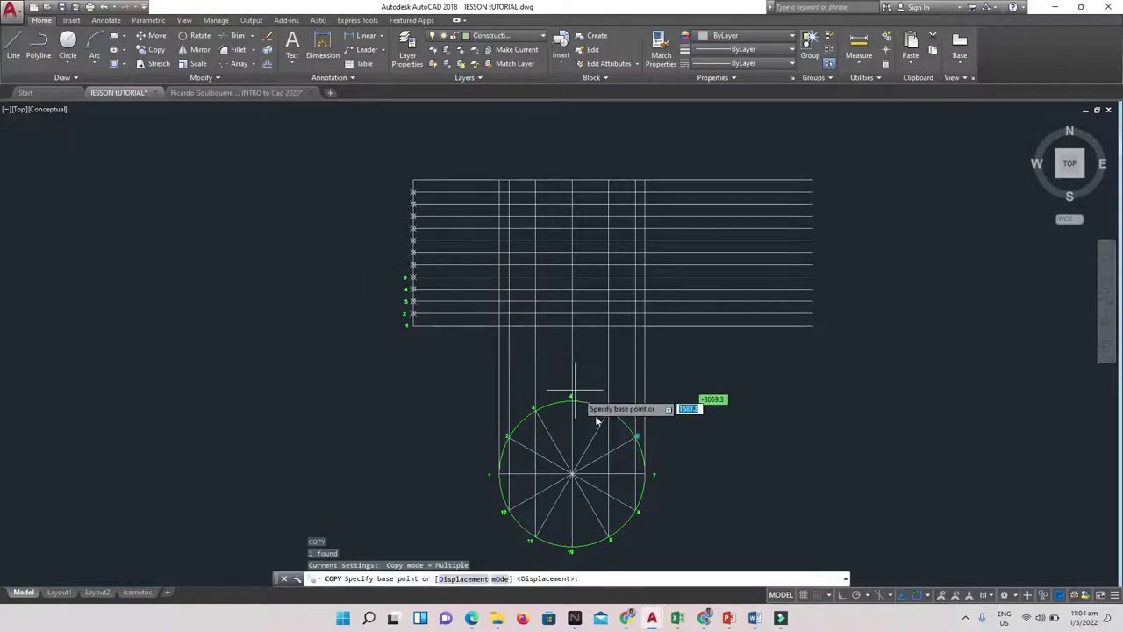
pyautogui.scroll(4, 638, 436)
pyautogui.click(638, 435)
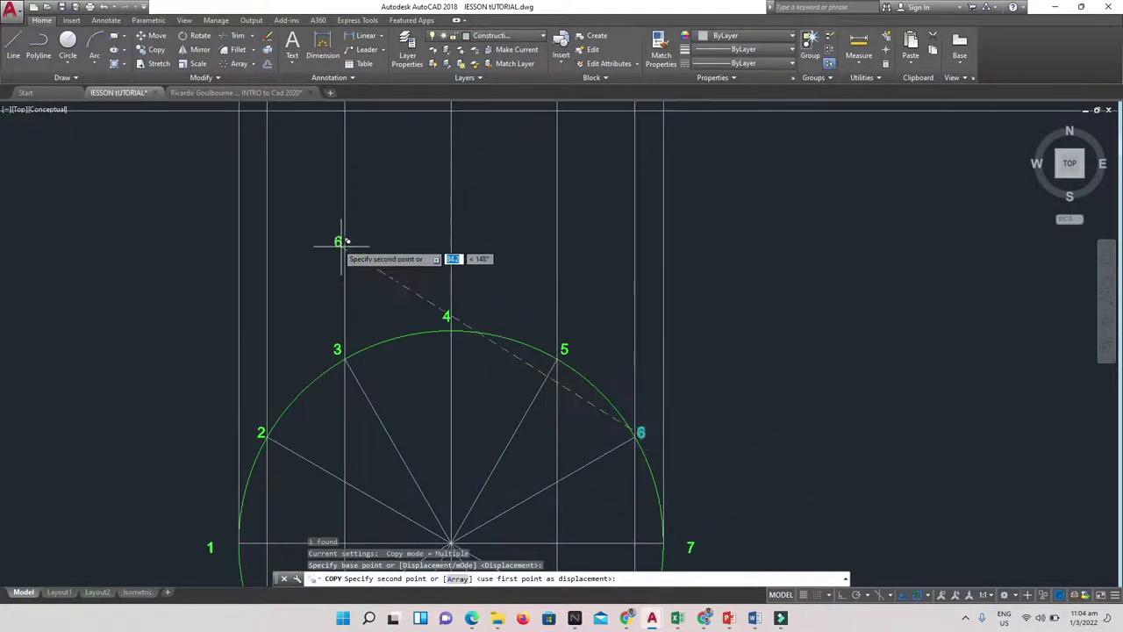
pyautogui.scroll(-6, 260, 185)
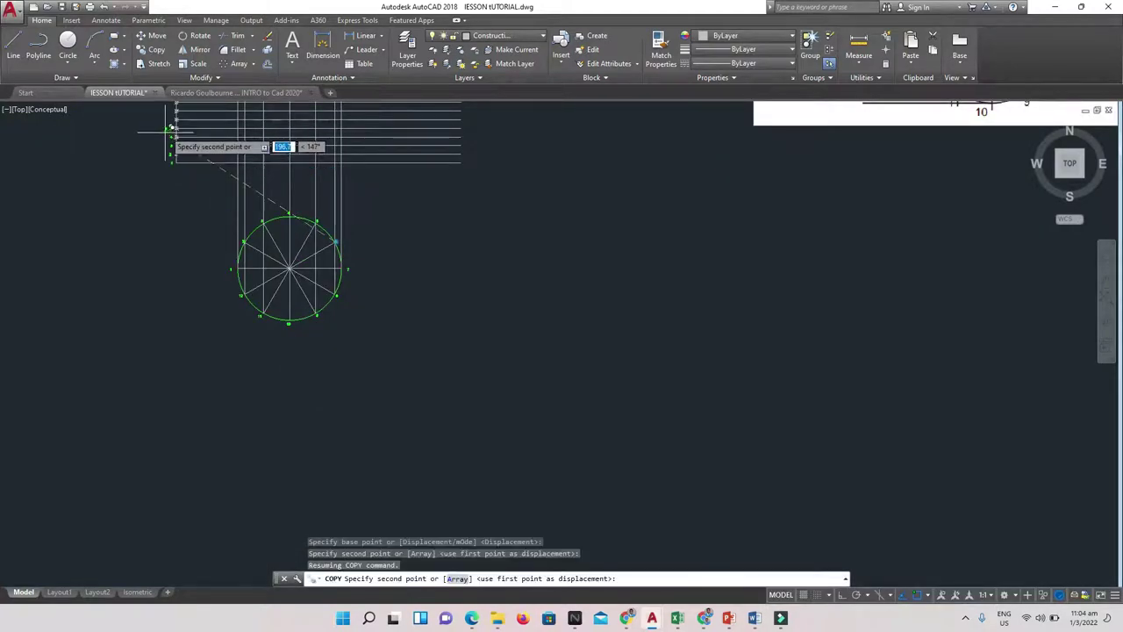
pyautogui.scroll(4, 176, 123)
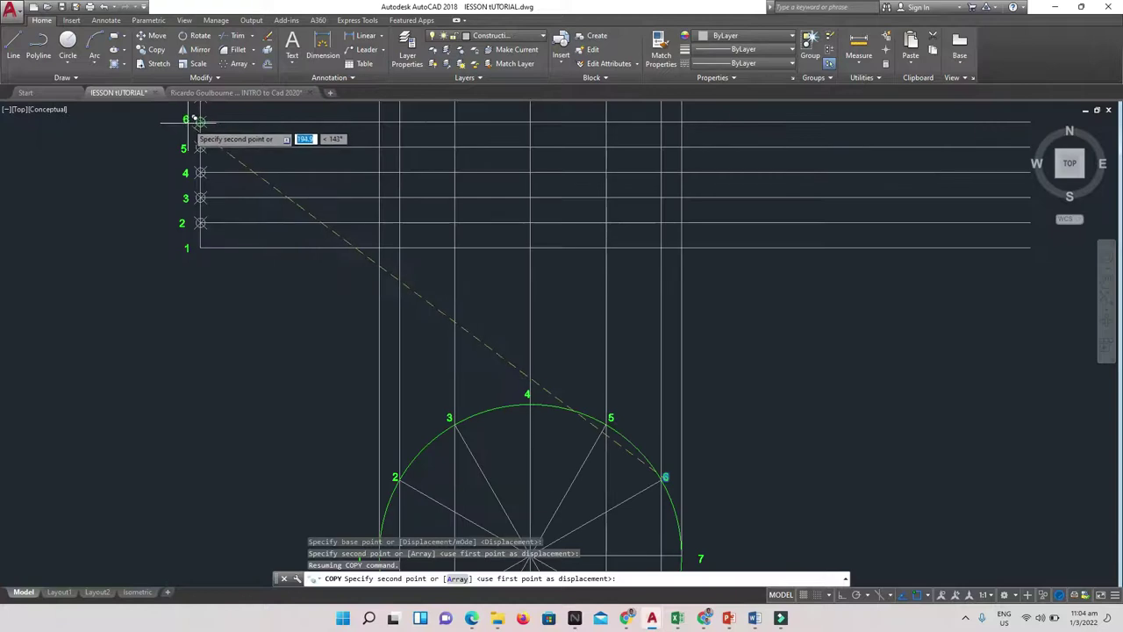
pyautogui.click(197, 121)
pyautogui.press('Escape')
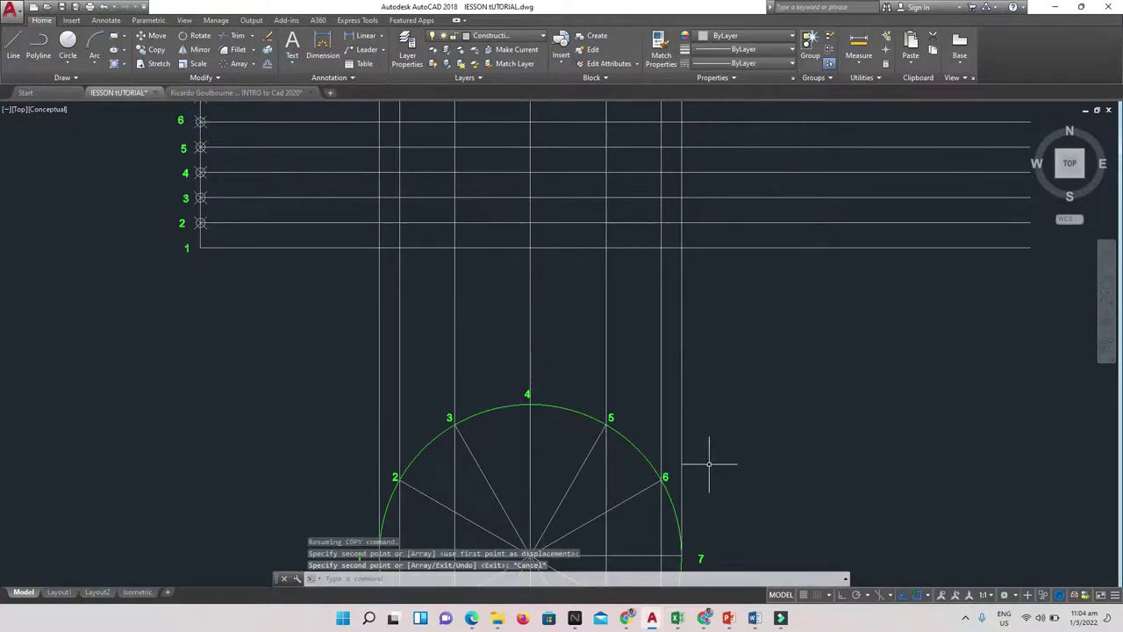
# Copy the circle's label 7 beside the left end of the sixth division line, above the copied 6
pyautogui.scroll(-4, 699, 390)
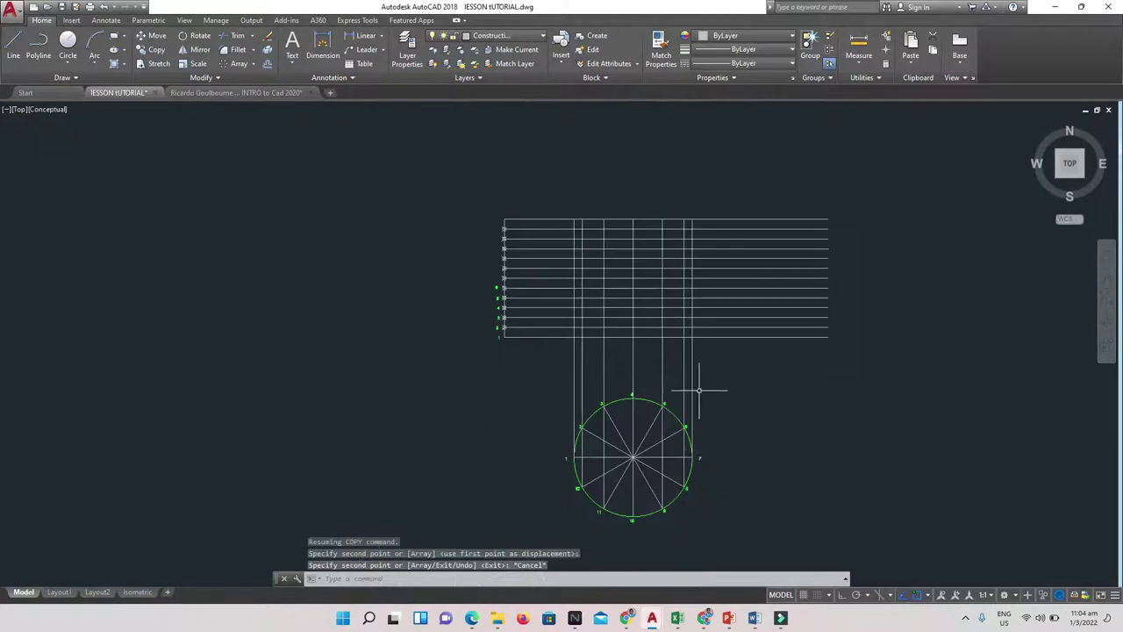
pyautogui.scroll(4, 699, 460)
pyautogui.click(702, 450)
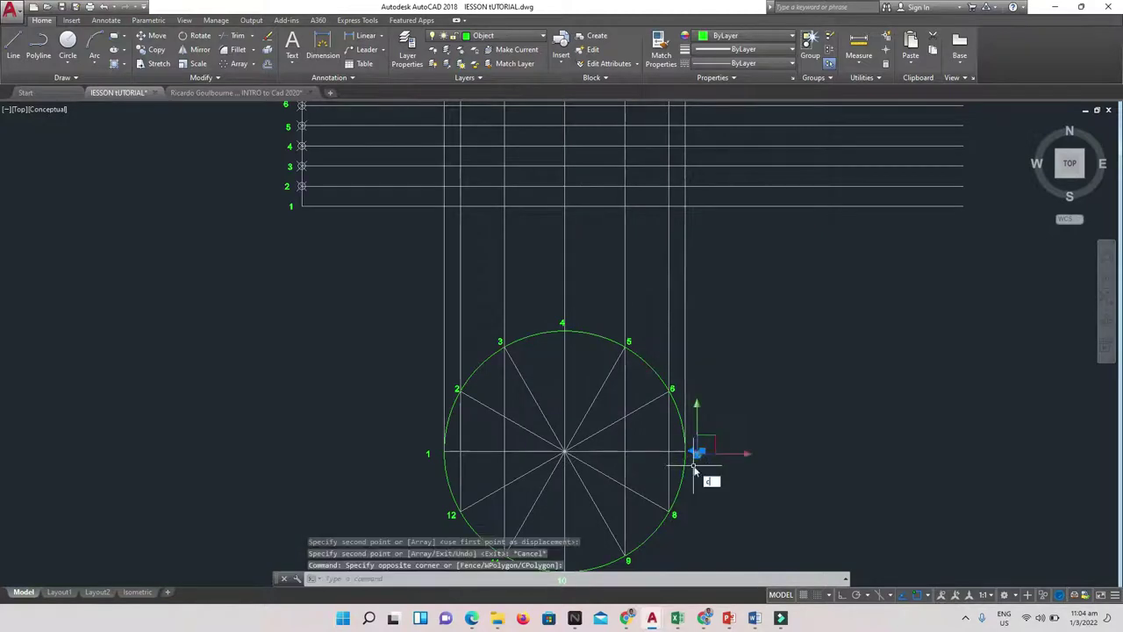
pyautogui.press('Return')
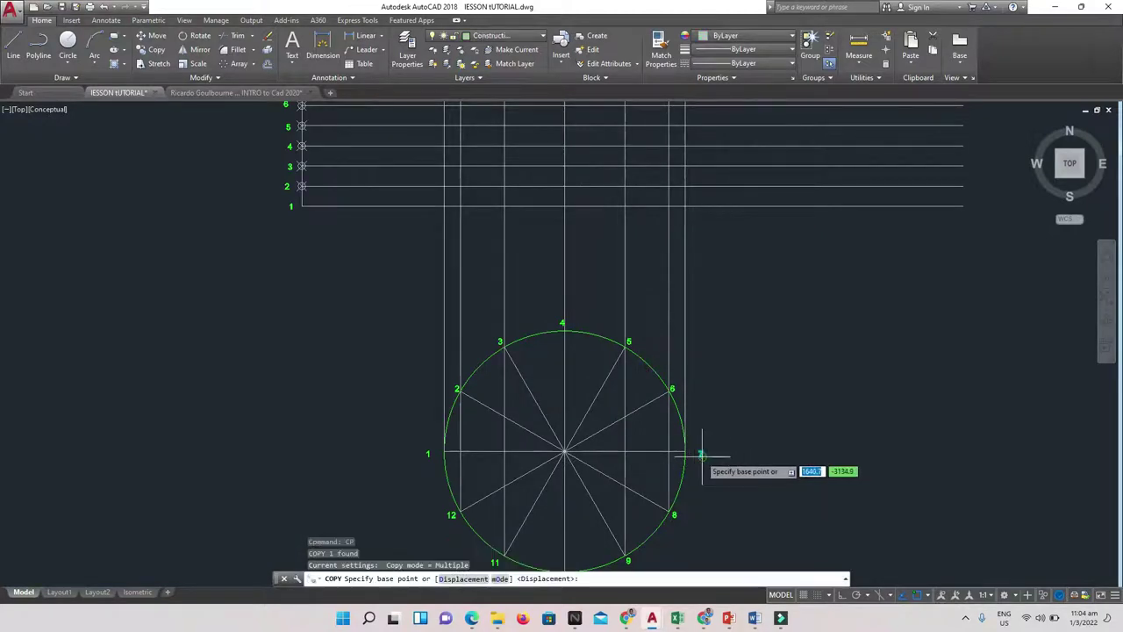
pyautogui.click(700, 454)
pyautogui.scroll(-4, 553, 347)
pyautogui.scroll(3, 478, 276)
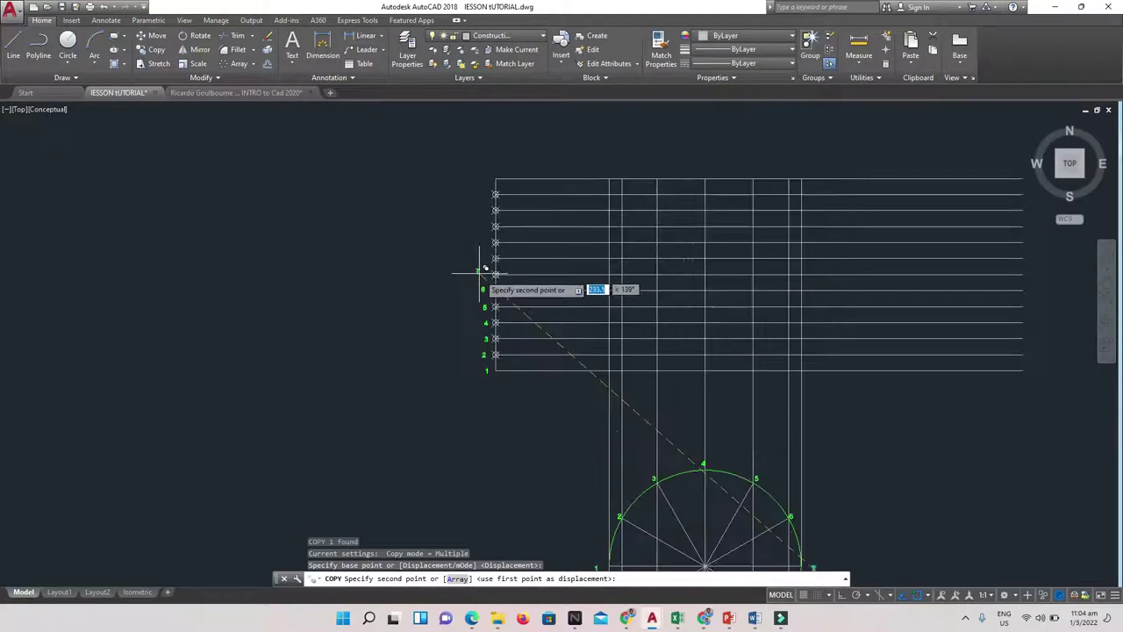
pyautogui.scroll(5, 486, 274)
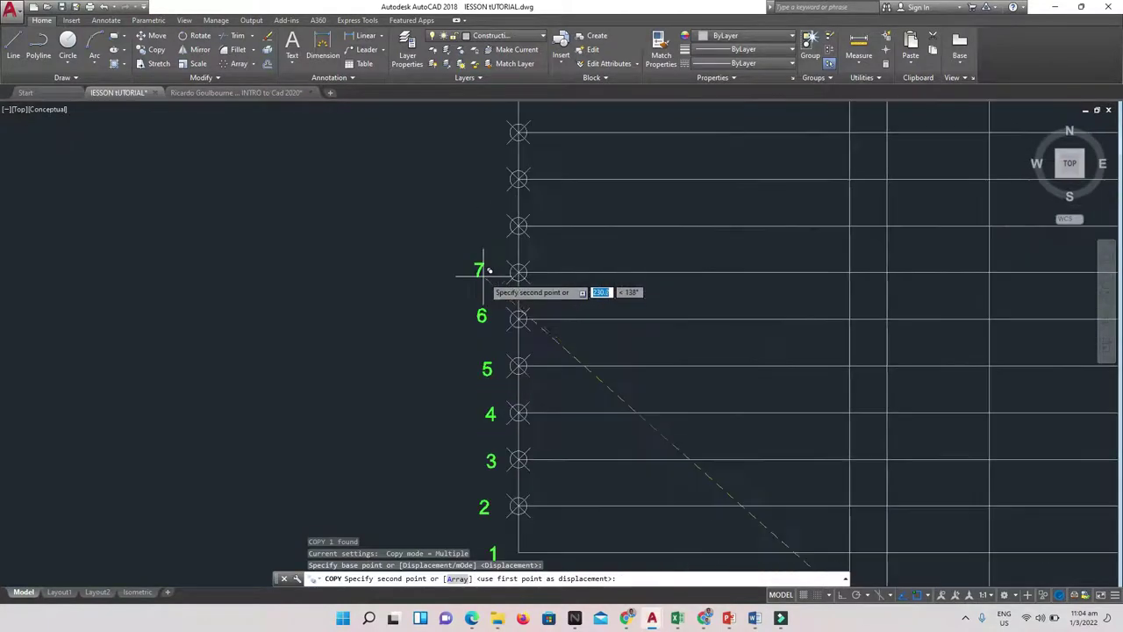
pyautogui.click(488, 275)
pyautogui.scroll(-6, 487, 275)
pyautogui.press('Escape')
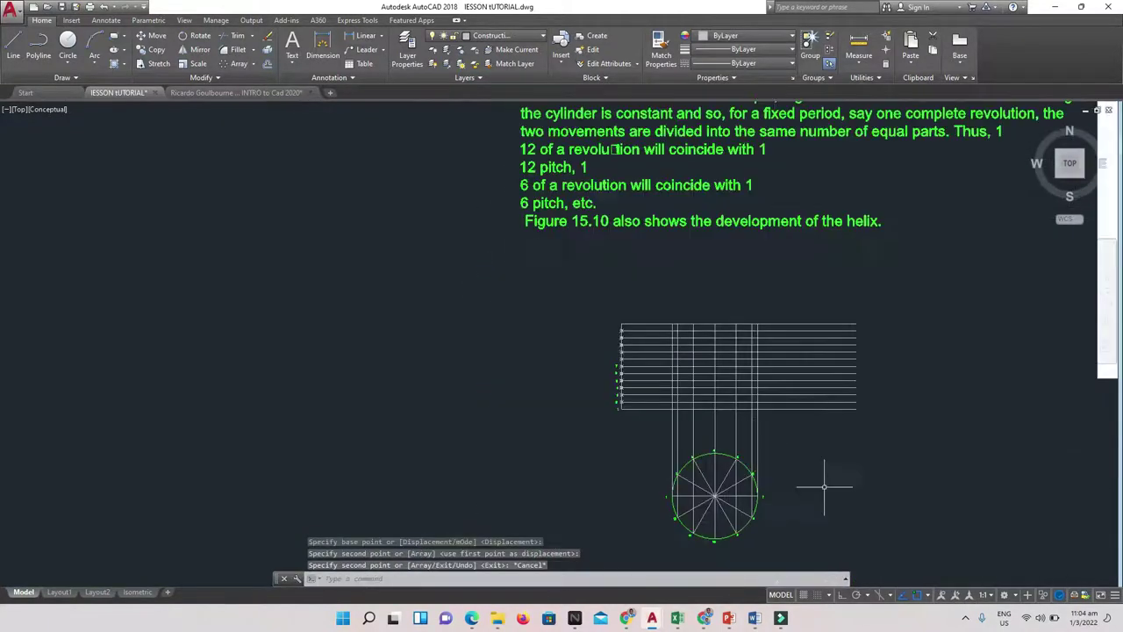
# Copy the circle's label 8 beside the left end of the seventh division line, above the copied 7
pyautogui.scroll(6, 775, 524)
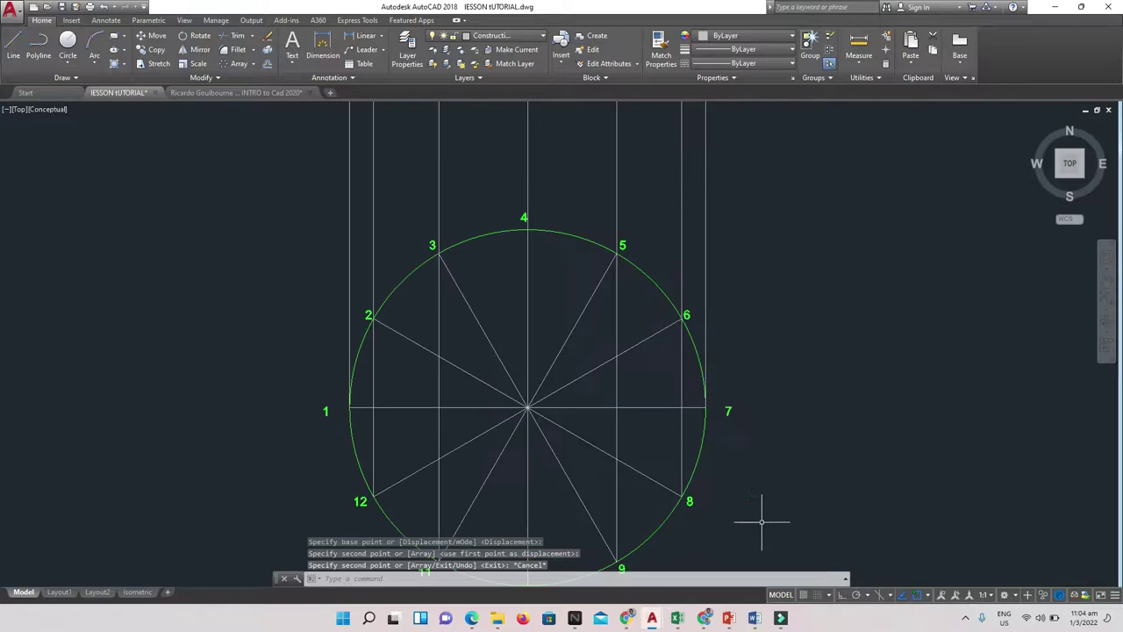
pyautogui.click(689, 502)
pyautogui.write('cp')
pyautogui.press('Return')
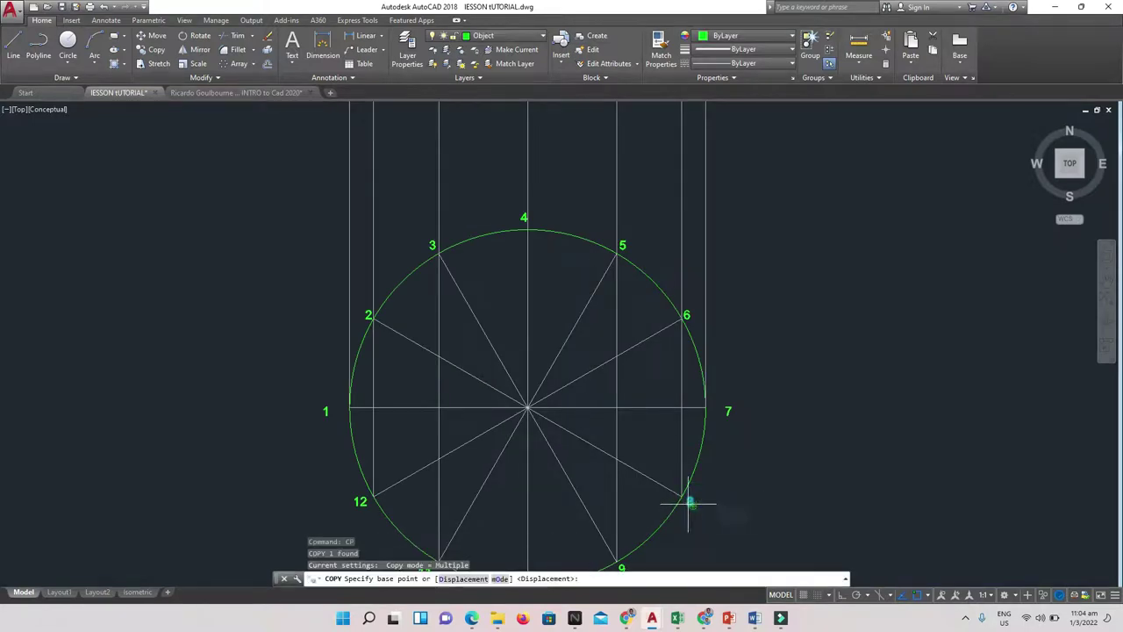
pyautogui.click(687, 500)
pyautogui.scroll(-5, 527, 386)
pyautogui.scroll(5, 412, 189)
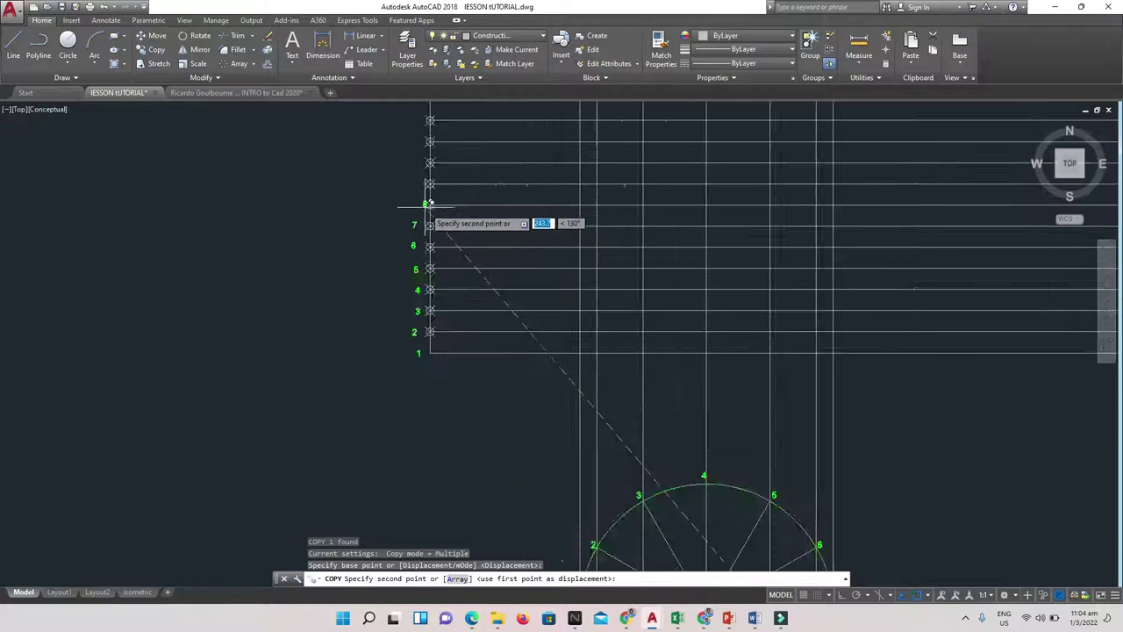
pyautogui.click(400, 199)
pyautogui.scroll(-8, 536, 307)
pyautogui.press('Escape')
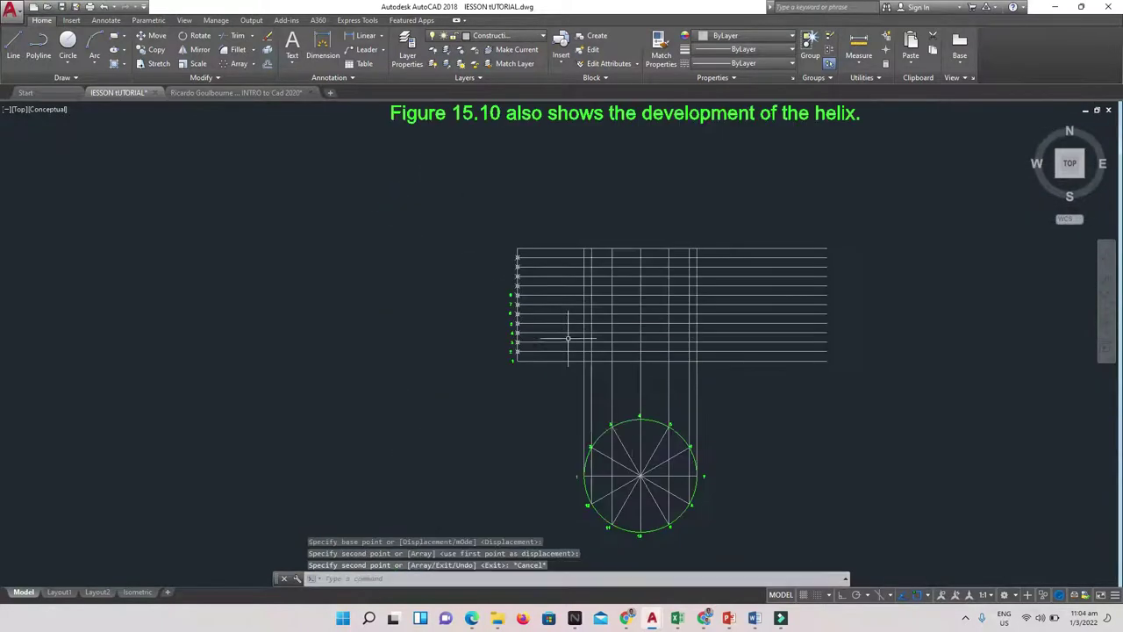
# Copy the circle's label 9 beside the left end of the eighth division line, above the copied 8
pyautogui.scroll(5, 681, 527)
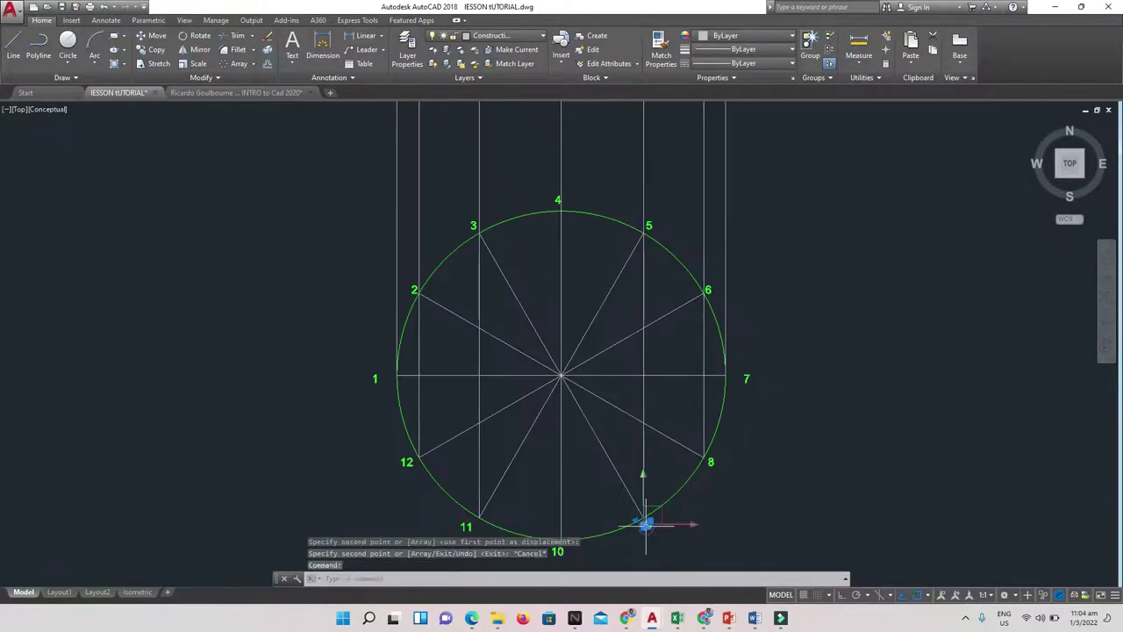
pyautogui.write('co')
pyautogui.press('Return')
pyautogui.click(645, 524)
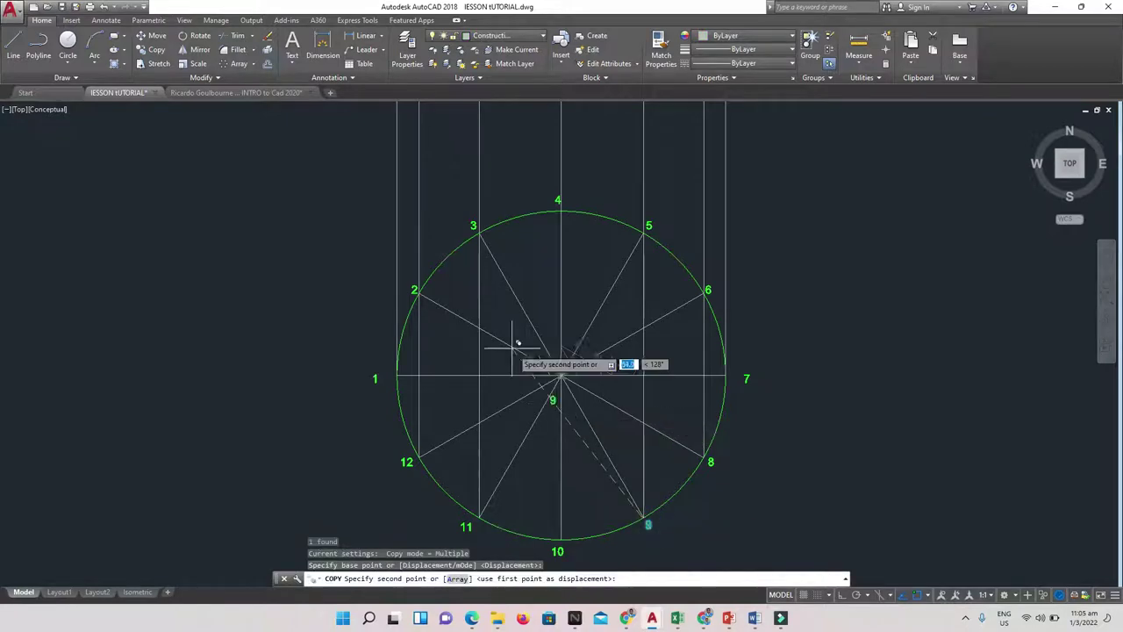
pyautogui.scroll(-4, 514, 214)
pyautogui.scroll(-1, 420, 200)
pyautogui.moveTo(386, 166); pyautogui.dragTo(381, 296, button='middle')
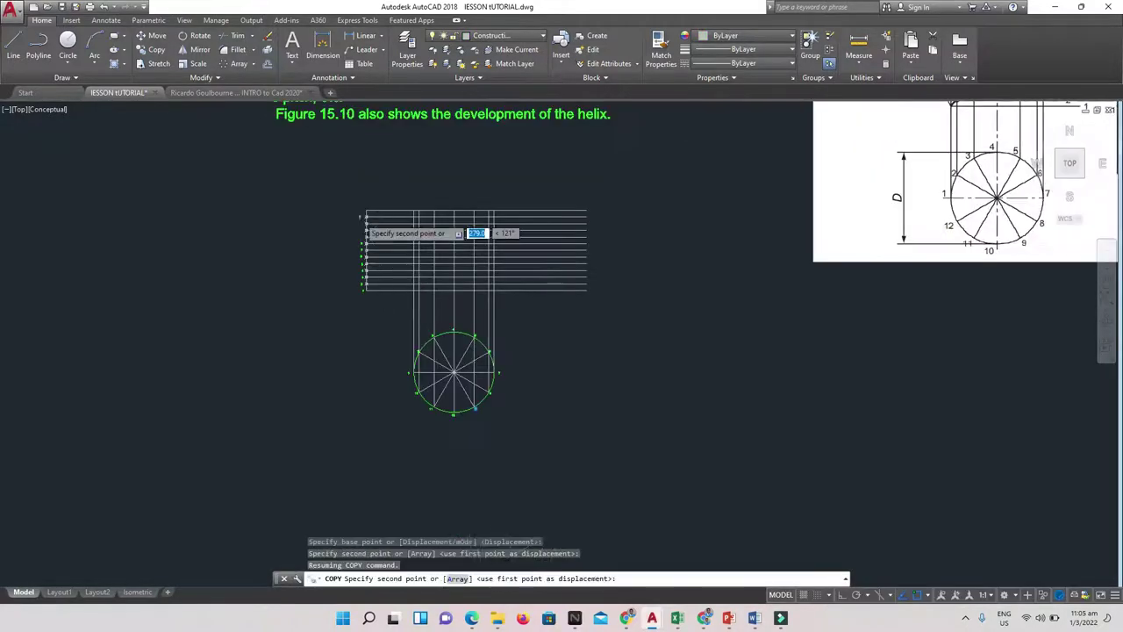
pyautogui.scroll(6, 359, 219)
pyautogui.scroll(3, 369, 276)
pyautogui.click(386, 283)
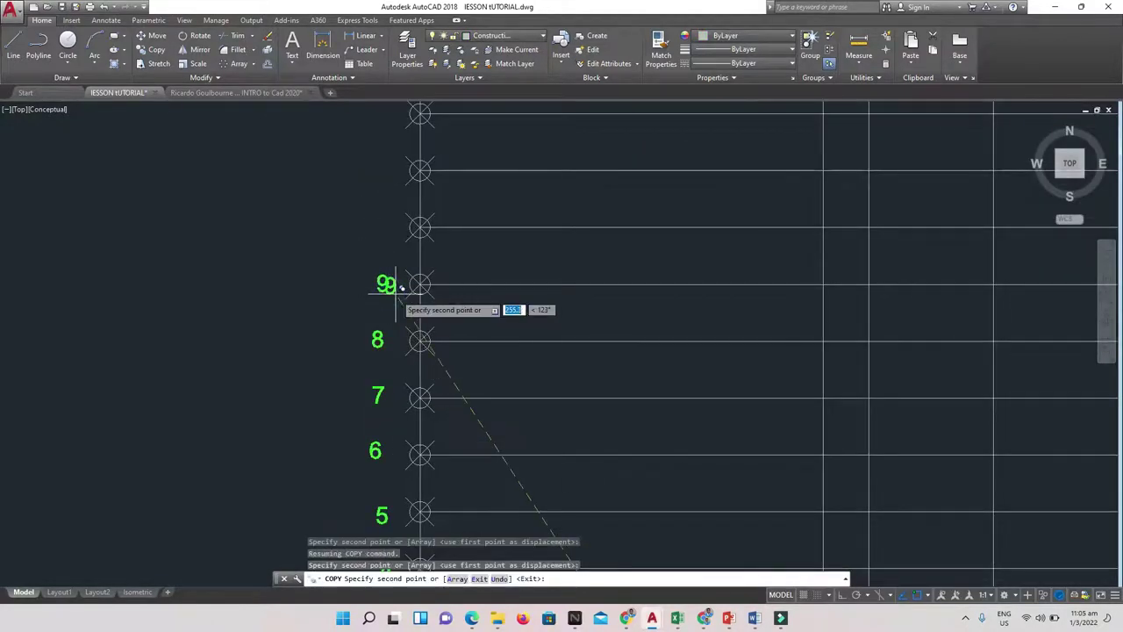
pyautogui.scroll(-6, 395, 288)
pyautogui.press('Escape')
pyautogui.press('Escape')
# Copy the circle's label 10 beside the left end of the ninth division line, above the copied 9
pyautogui.scroll(-5, 556, 381)
pyautogui.scroll(10, 565, 450)
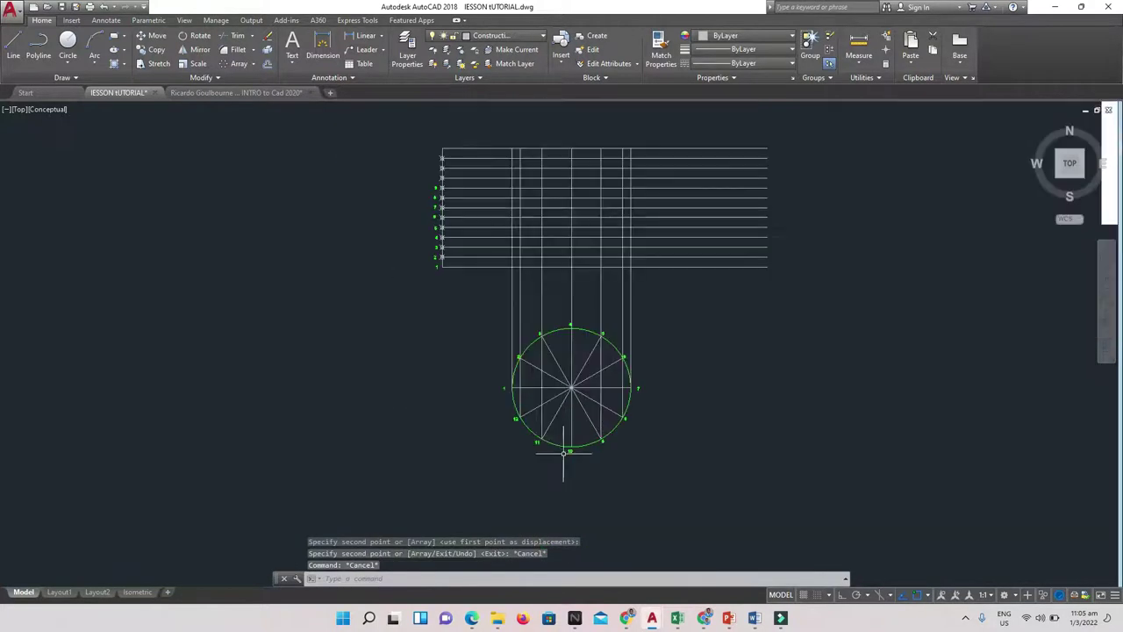
pyautogui.click(579, 446)
pyautogui.press('space')
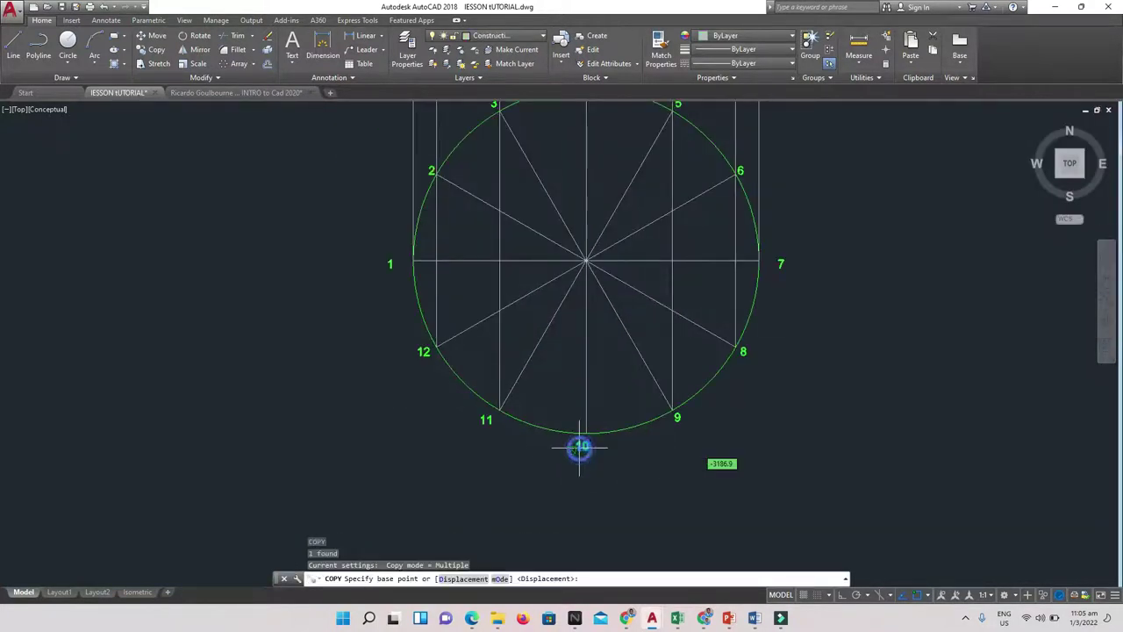
pyautogui.scroll(-4, 333, 246)
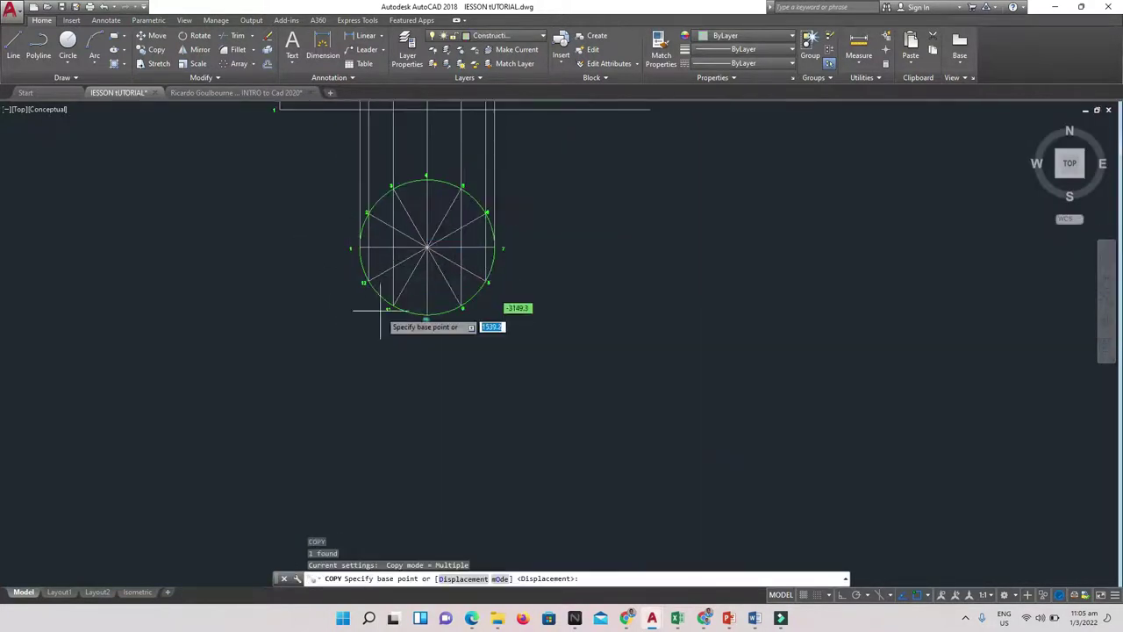
pyautogui.click(425, 322)
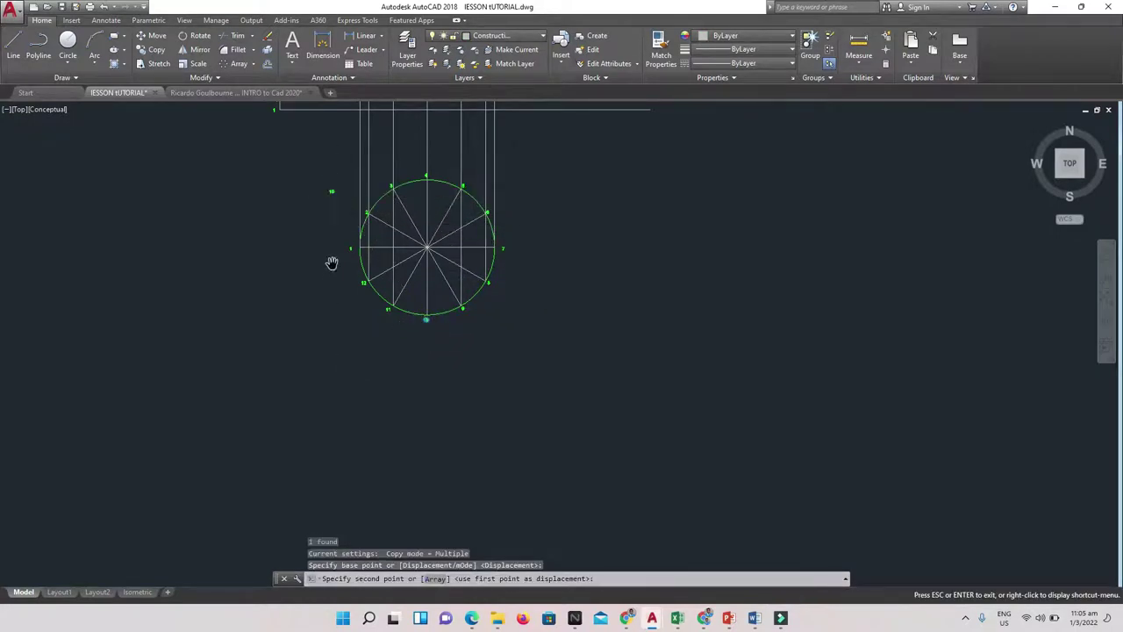
pyautogui.scroll(-4, 316, 220)
pyautogui.moveTo(304, 166)
pyautogui.mouseDown(button='middle')
pyautogui.moveTo(288, 243)
pyautogui.moveTo(295, 286)
pyautogui.mouseUp(button='middle')
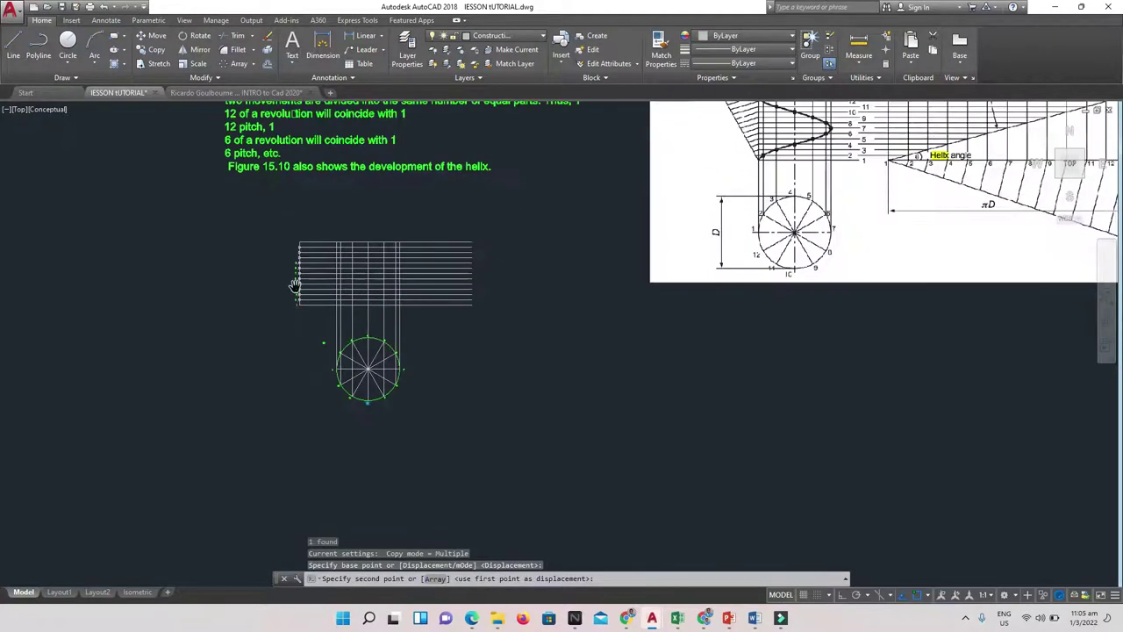
pyautogui.scroll(6, 296, 254)
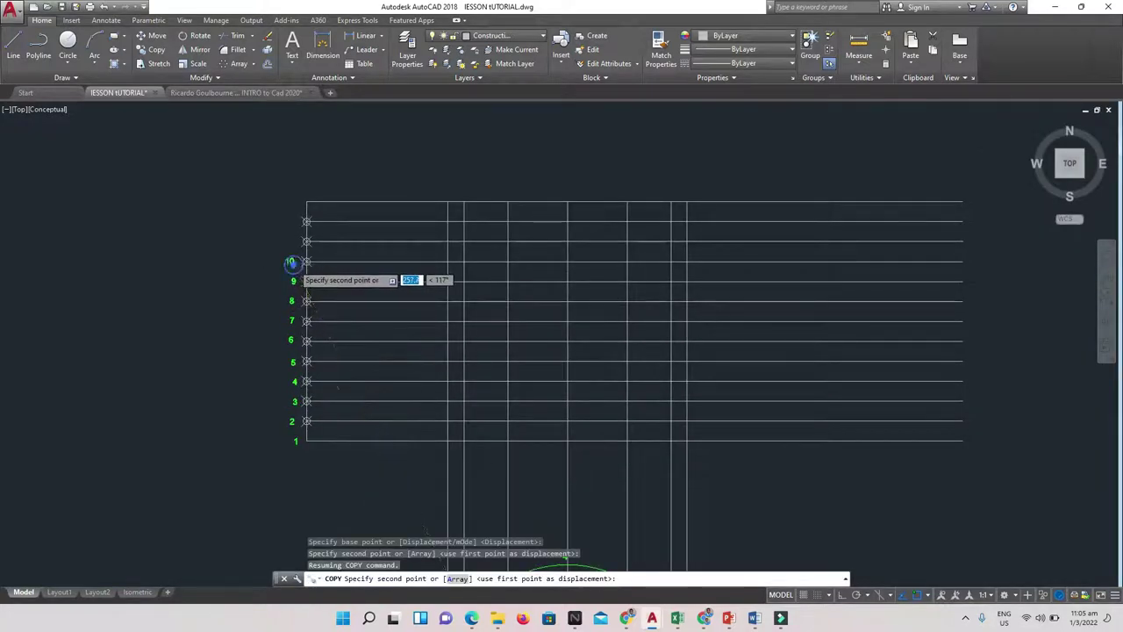
pyautogui.click(291, 262)
pyautogui.press('Escape')
pyautogui.scroll(-4, 351, 318)
pyautogui.scroll(4, 438, 495)
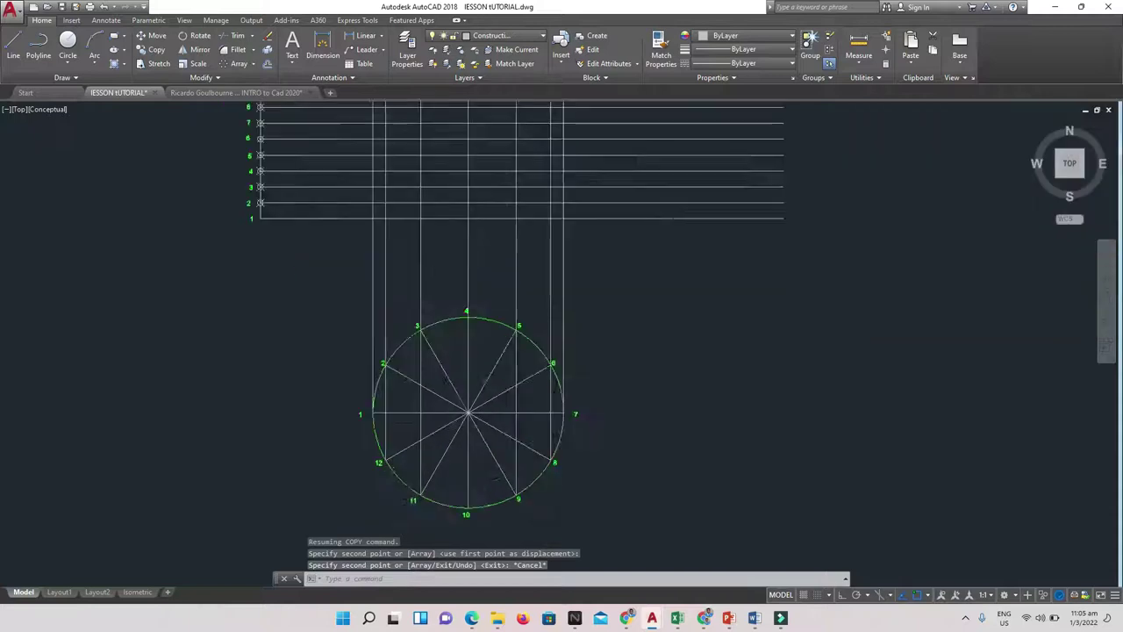
# Copy the circle's label 11 beside the left end of the tenth division line, above the copied 10
pyautogui.press('Return')
pyautogui.click(414, 495)
pyautogui.scroll(-6, 269, 320)
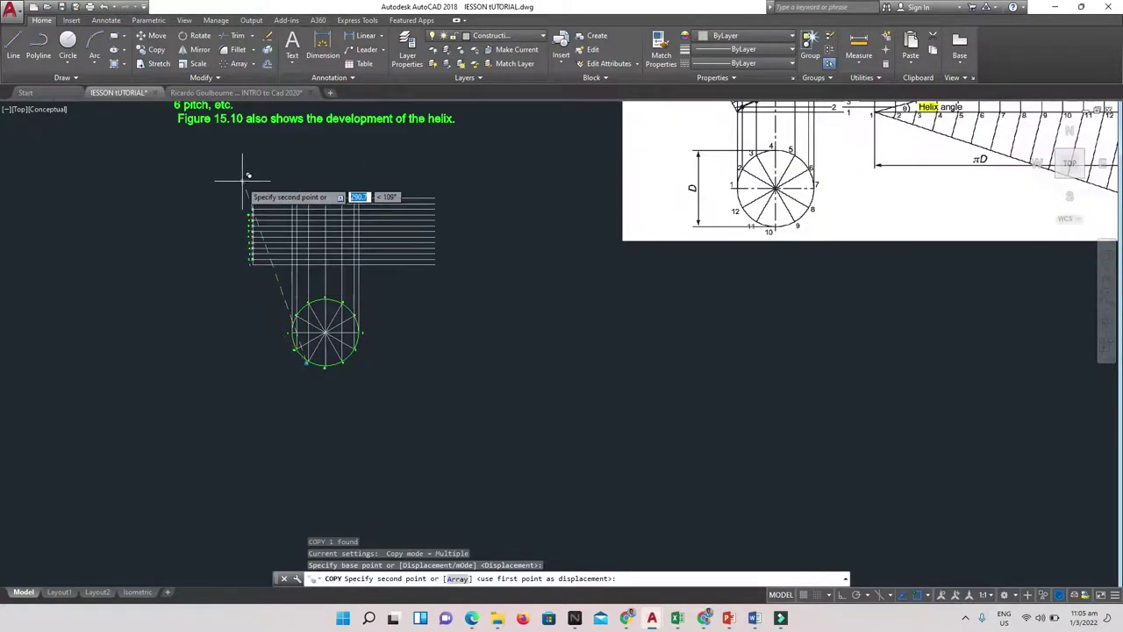
pyautogui.scroll(8, 244, 181)
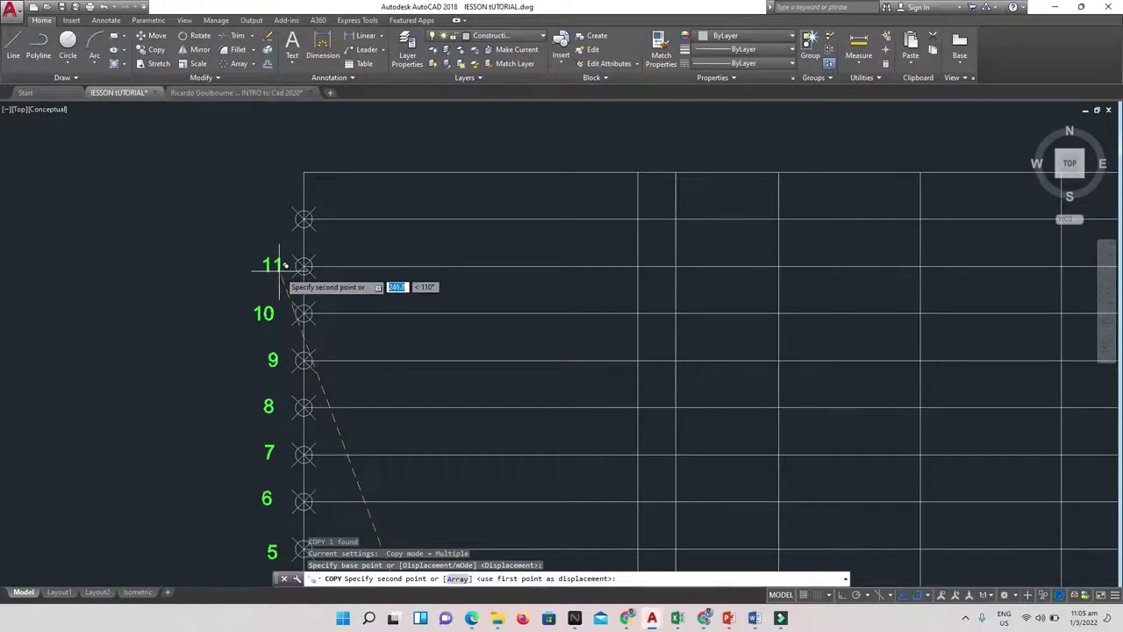
pyautogui.click(296, 270)
pyautogui.press('Escape')
pyautogui.press('Escape')
pyautogui.scroll(-6, 298, 268)
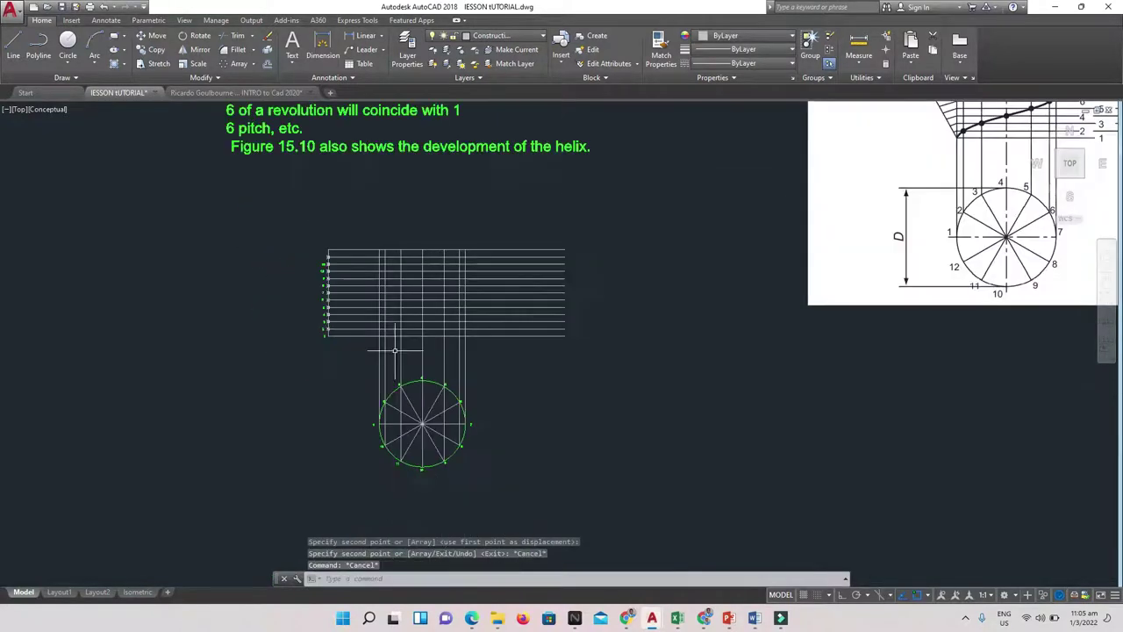
# Copy the circle's label 12 beside the left end of the eleventh division line, above the copied 11
pyautogui.scroll(3, 413, 460)
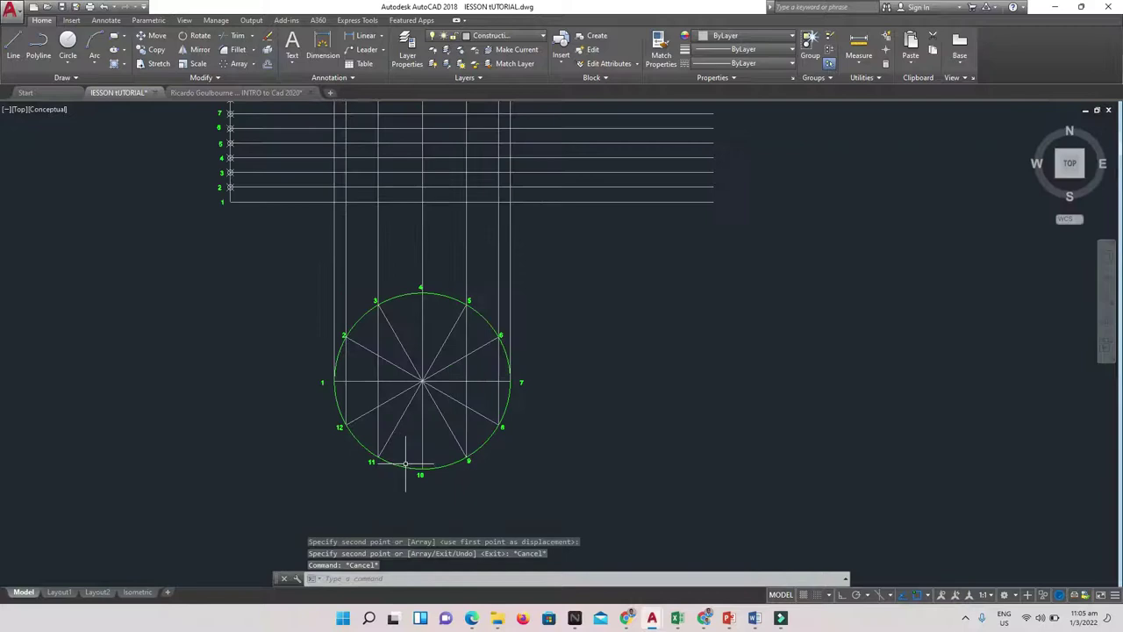
pyautogui.click(339, 428)
pyautogui.write('cp')
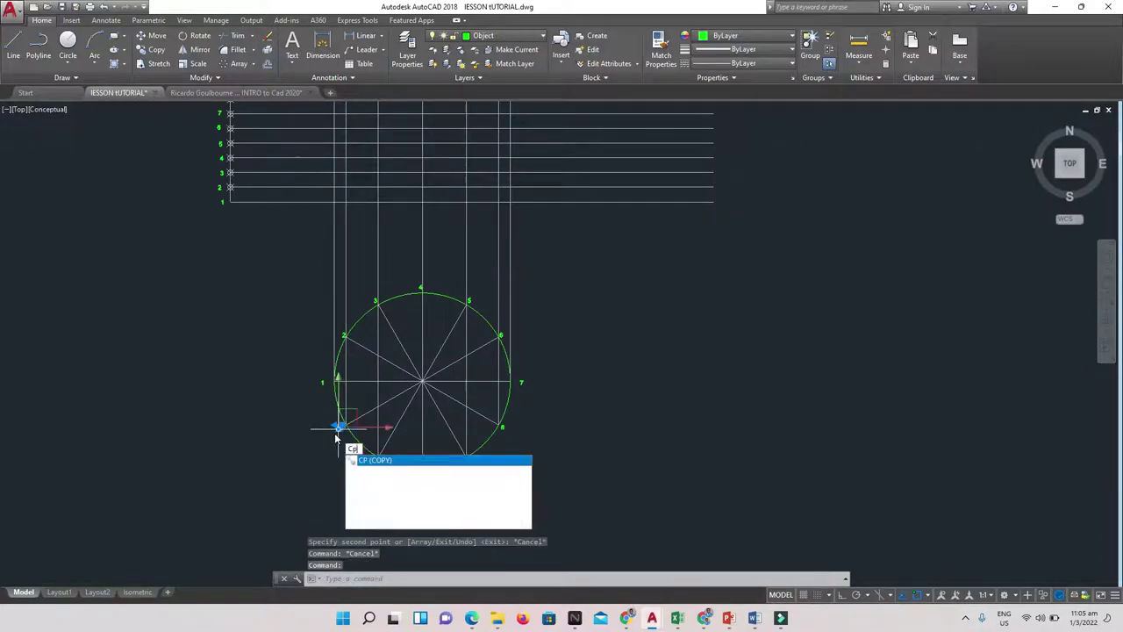
pyautogui.press('Return')
pyautogui.scroll(3, 333, 430)
pyautogui.click(350, 417)
pyautogui.scroll(-5, 254, 329)
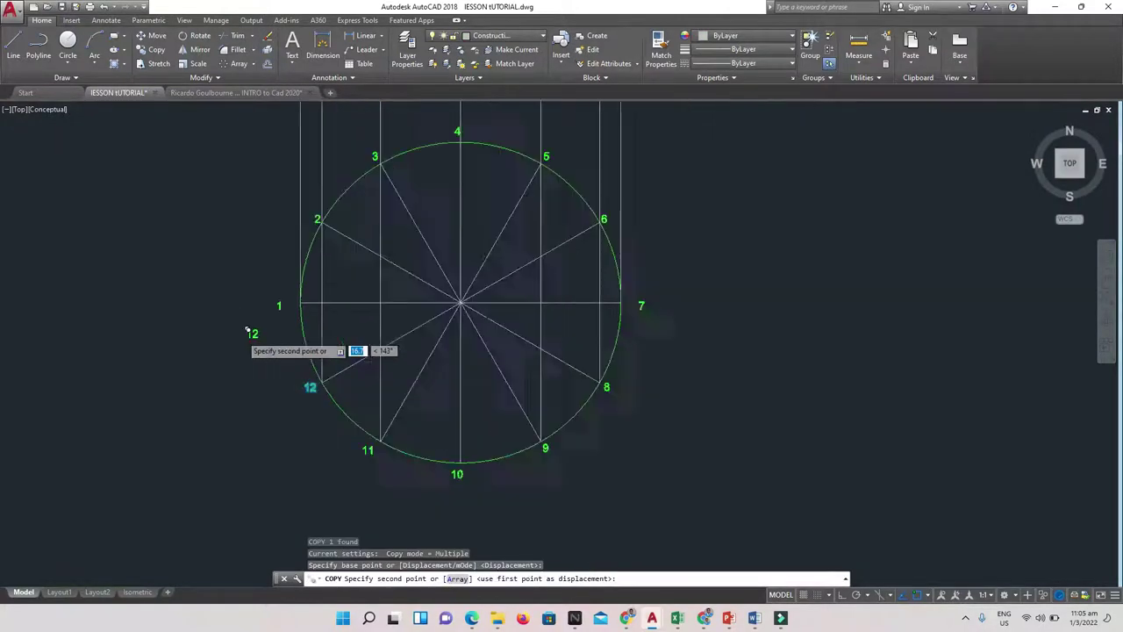
pyautogui.moveTo(202, 369); pyautogui.dragTo(221, 390, button='middle')
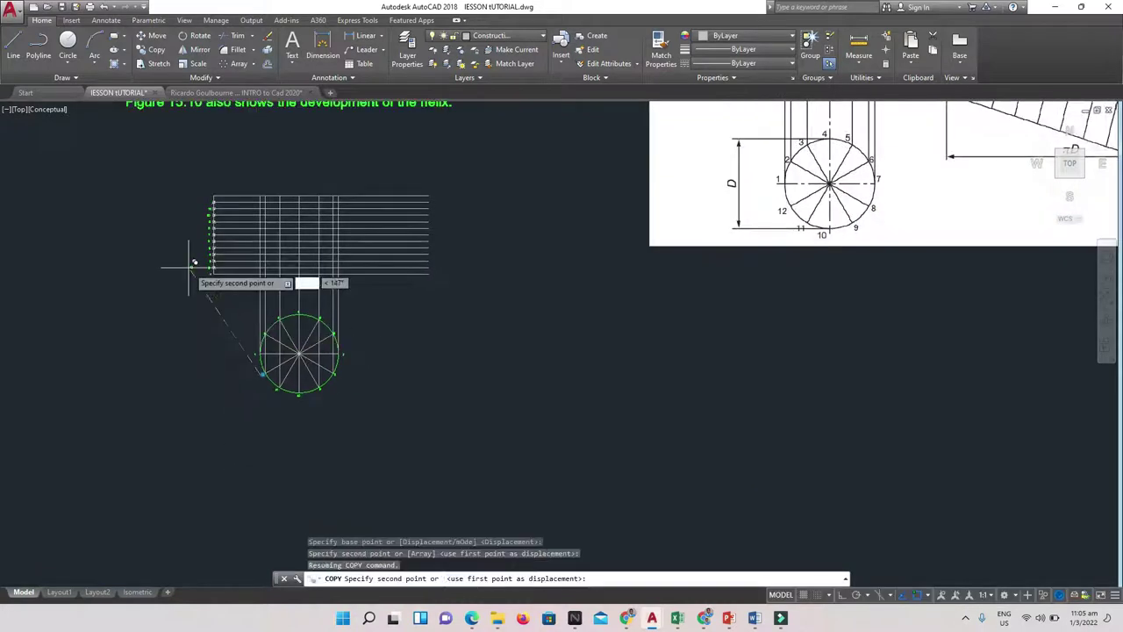
pyautogui.scroll(4, 211, 263)
pyautogui.scroll(3, 217, 294)
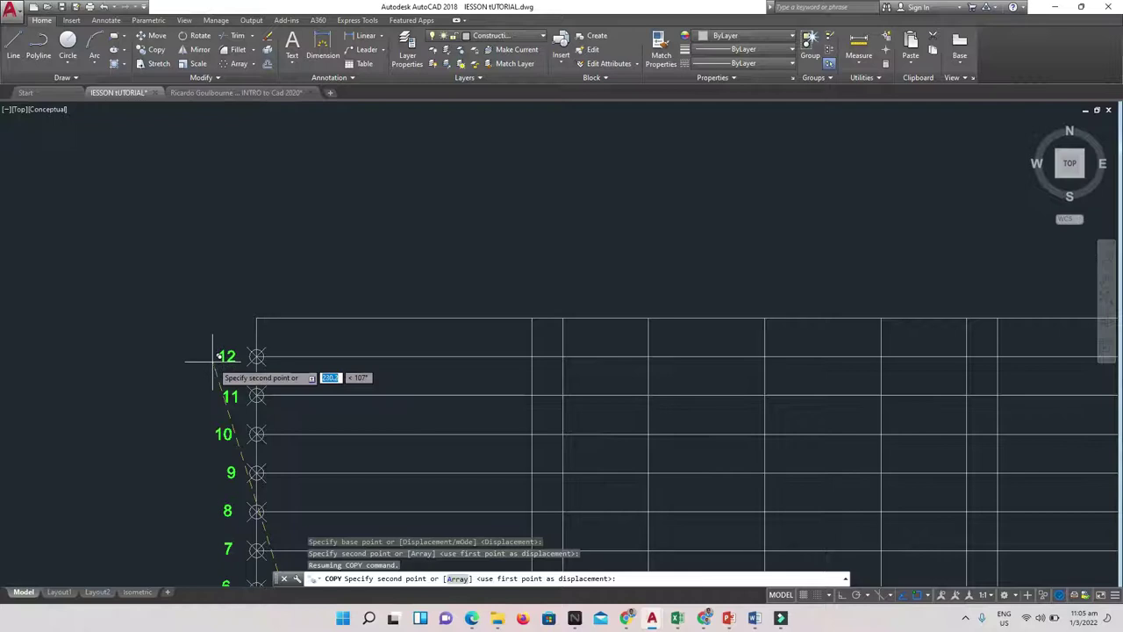
pyautogui.click(218, 355)
pyautogui.press('Escape')
pyautogui.press('Escape')
# Examine how the reference figure plots helix points where the circle's verticals meet the numbered pitch lines, and compare it with the construction grid
pyautogui.scroll(-6, 218, 355)
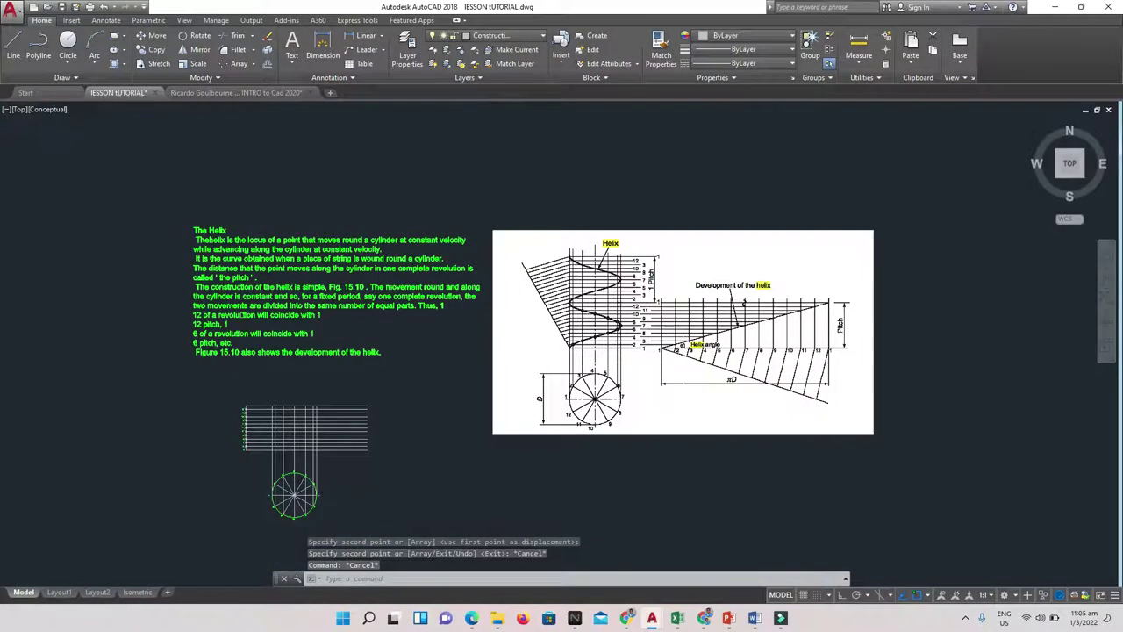
pyautogui.scroll(5, 588, 334)
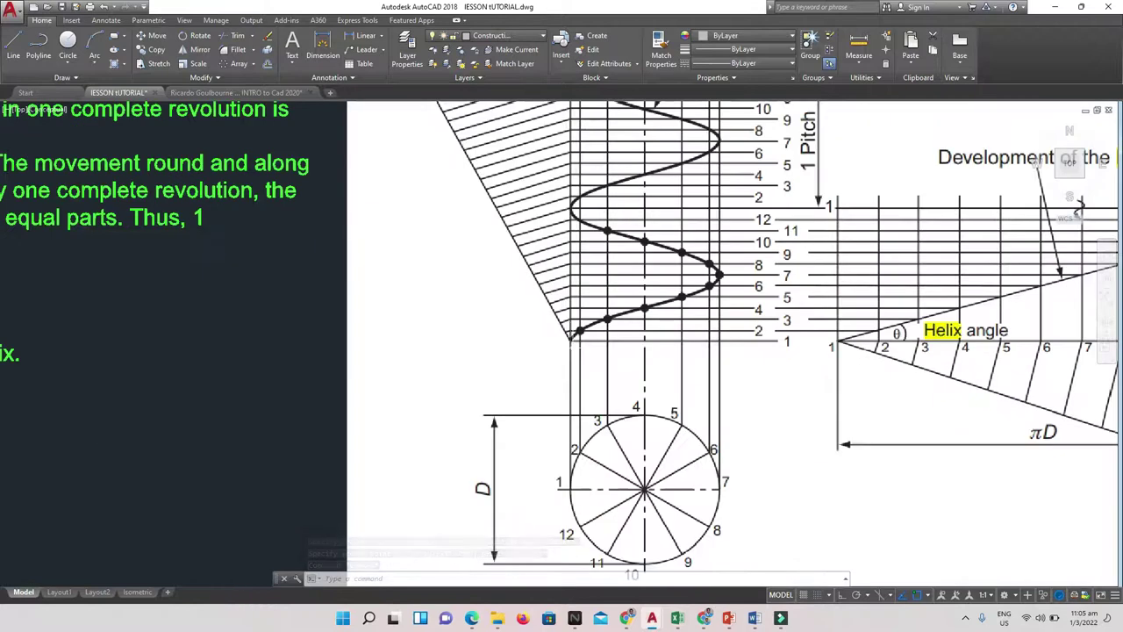
pyautogui.scroll(-2, 597, 320)
pyautogui.scroll(-2, 561, 364)
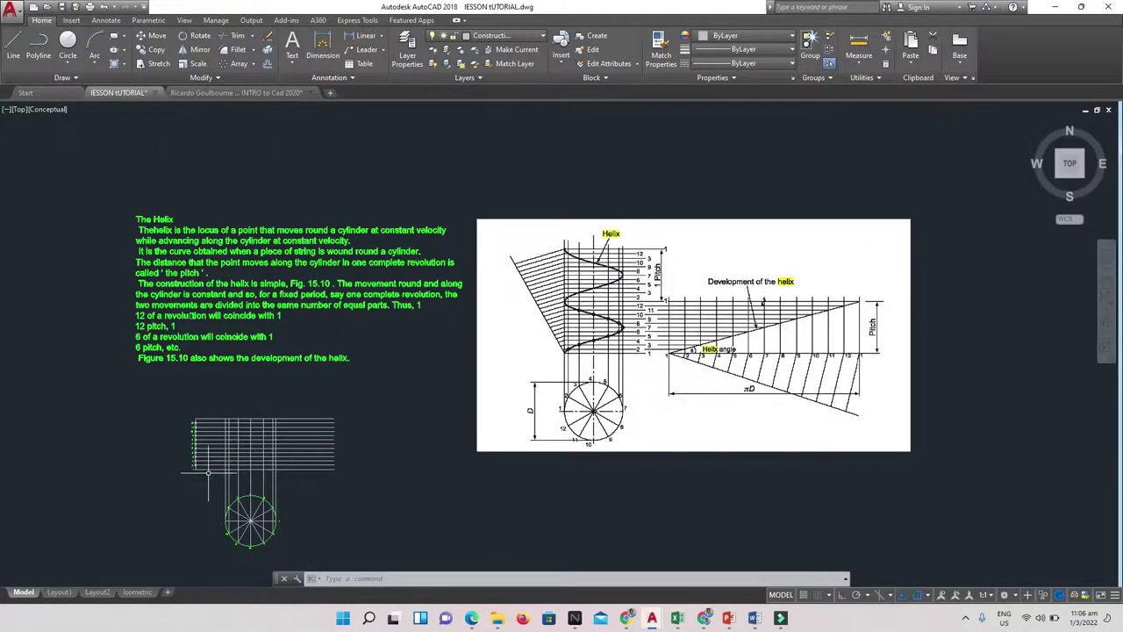
pyautogui.scroll(3, 208, 471)
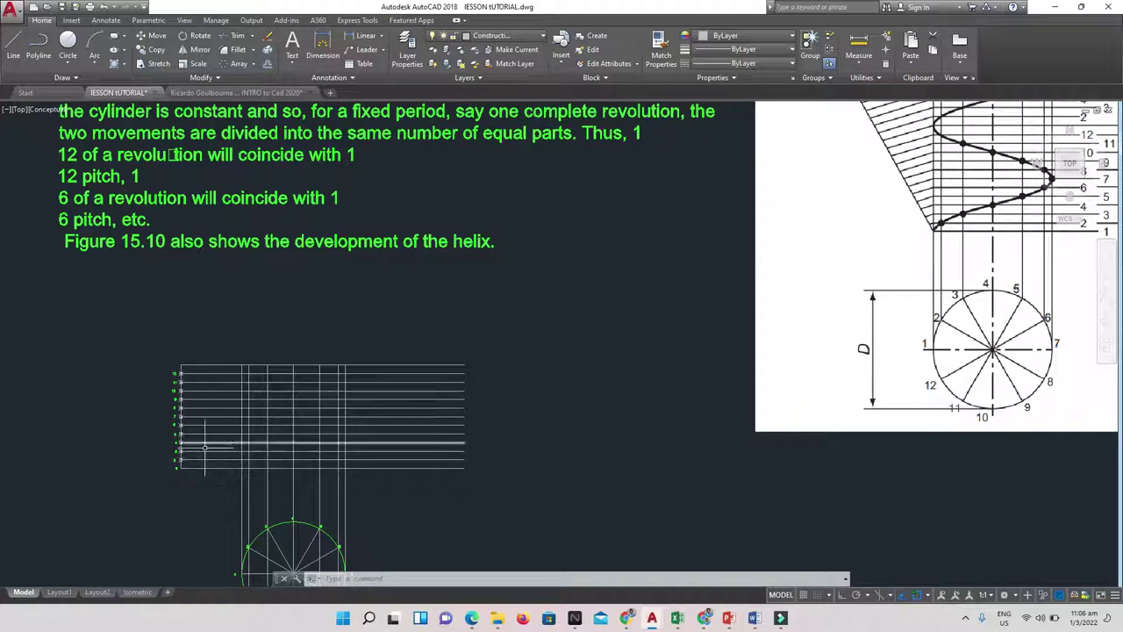
pyautogui.scroll(5, 226, 449)
pyautogui.scroll(-6, 231, 451)
pyautogui.scroll(-2, 240, 457)
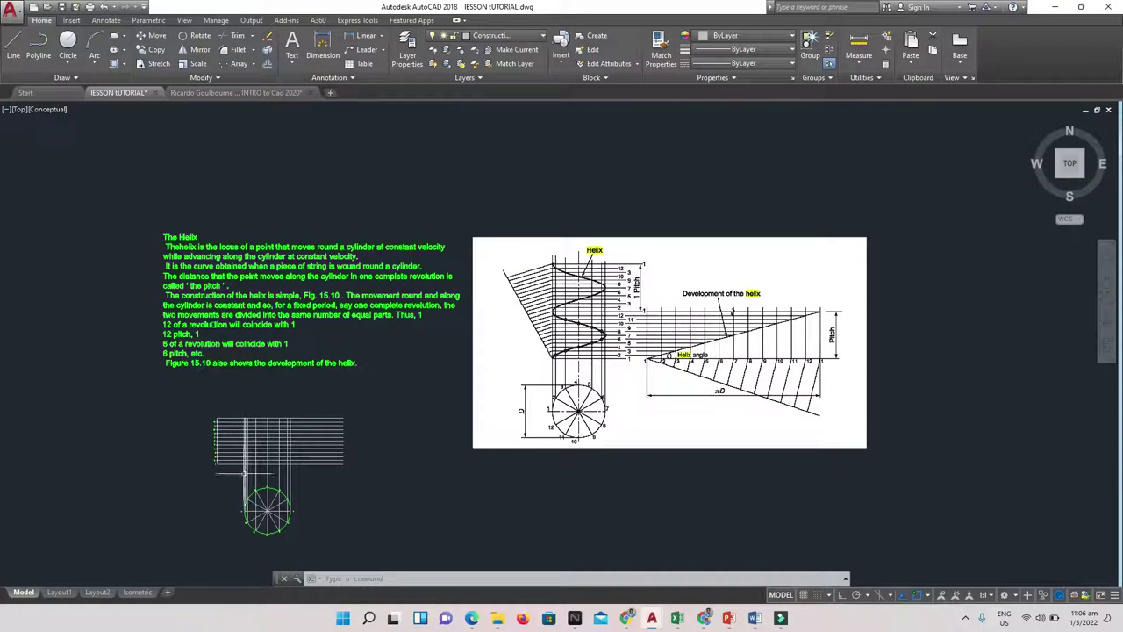
# Make the Hidden layer current and place a point where the vertical from circle division 1 meets pitch line 1
pyautogui.scroll(4, 257, 466)
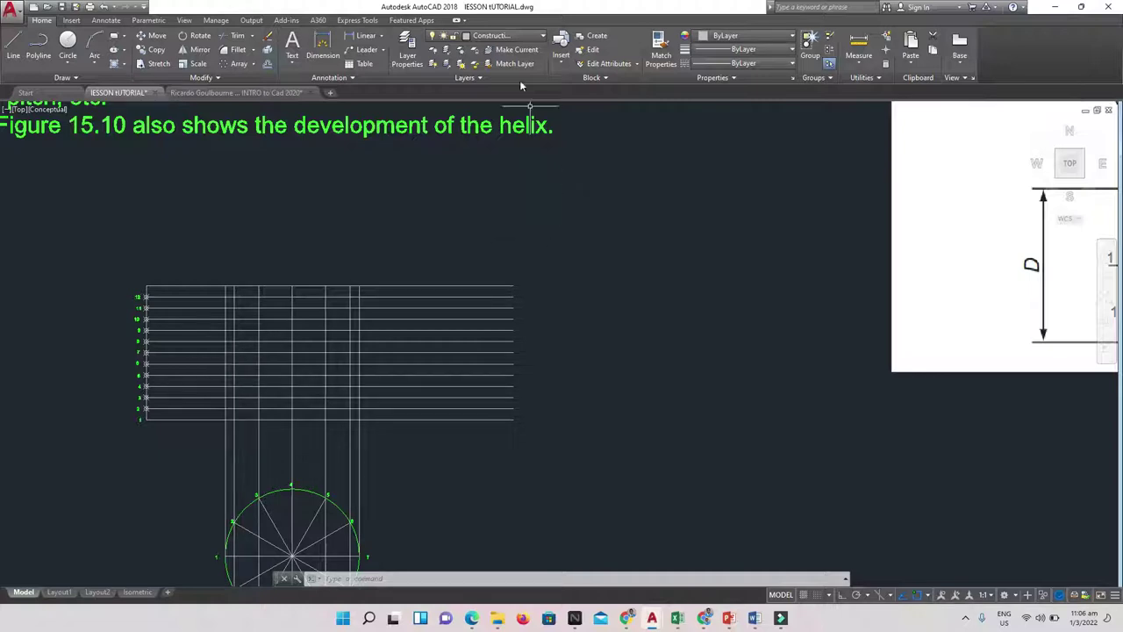
pyautogui.click(502, 35)
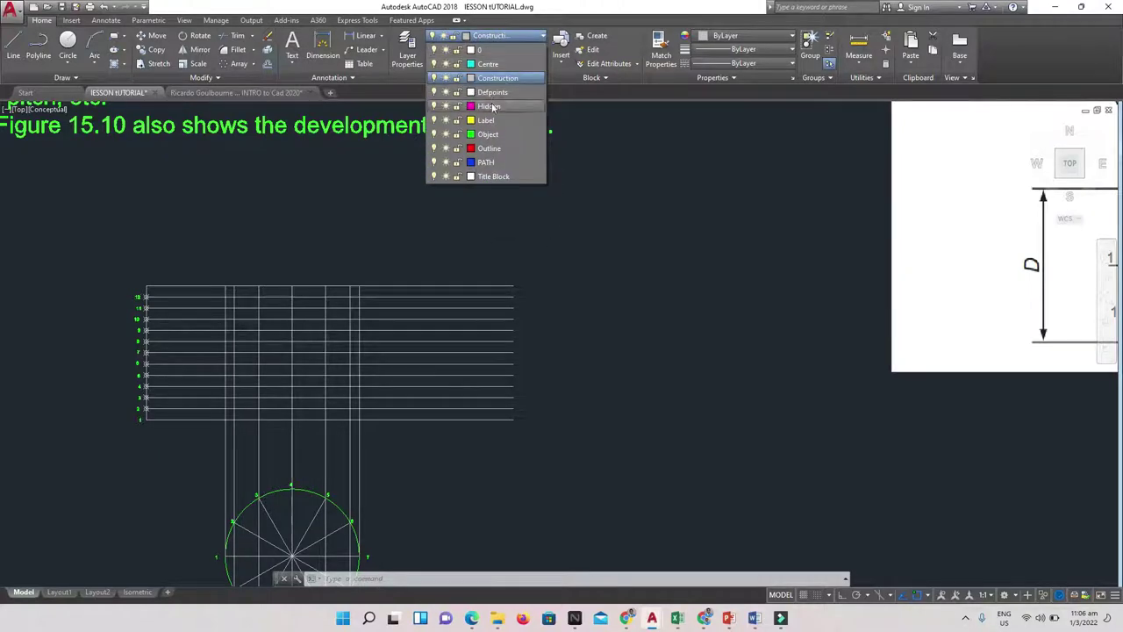
pyautogui.click(491, 106)
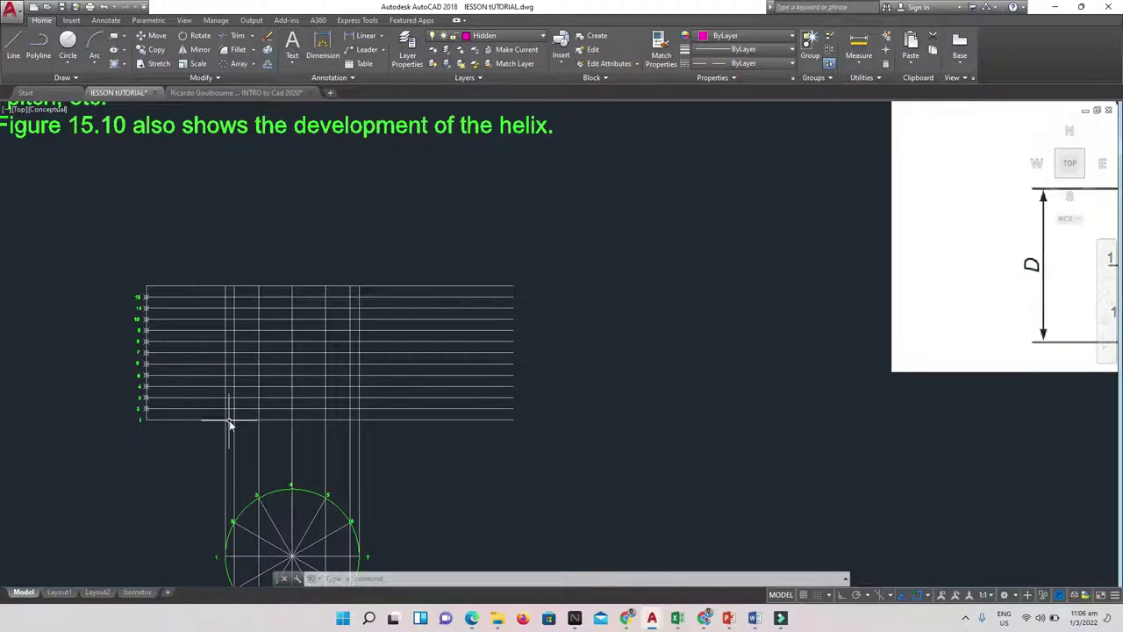
pyautogui.press('Return')
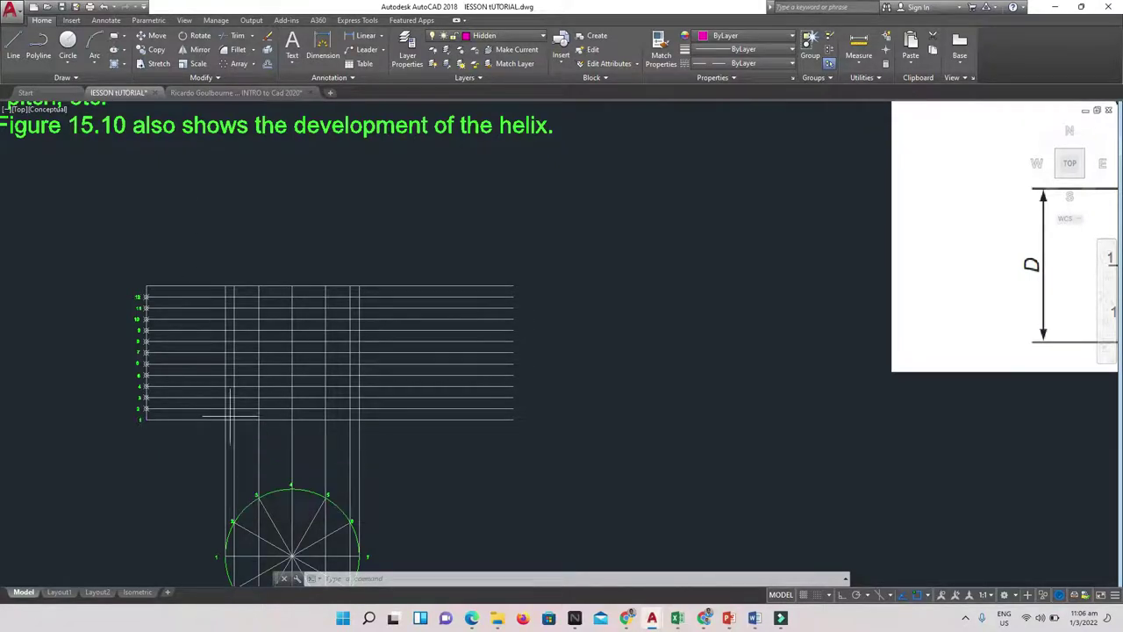
pyautogui.scroll(3, 233, 420)
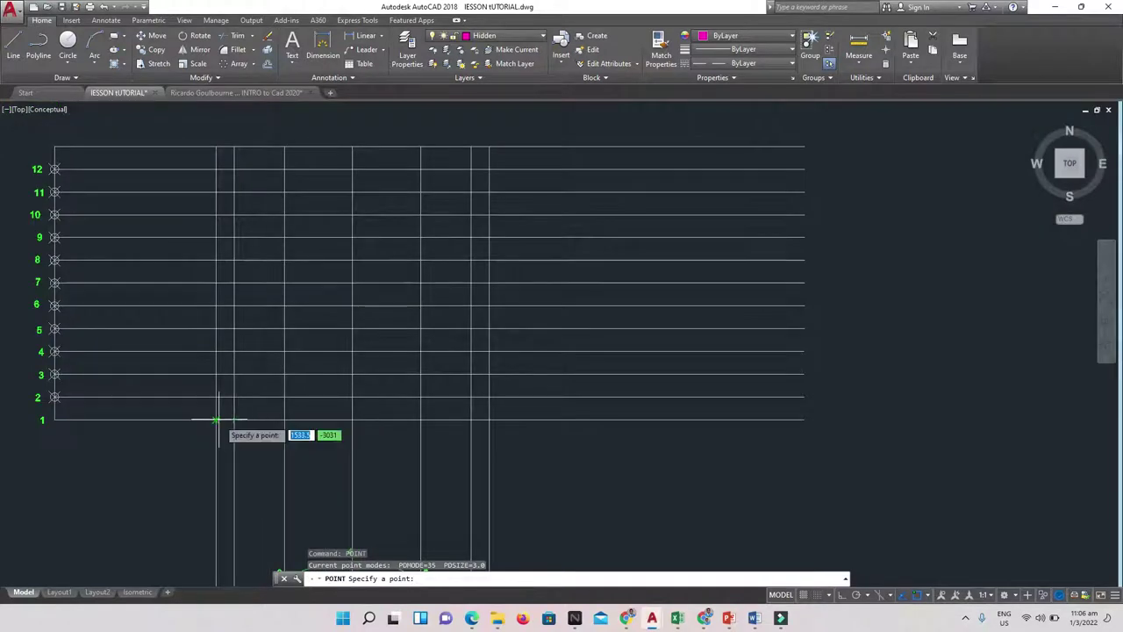
pyautogui.click(218, 421)
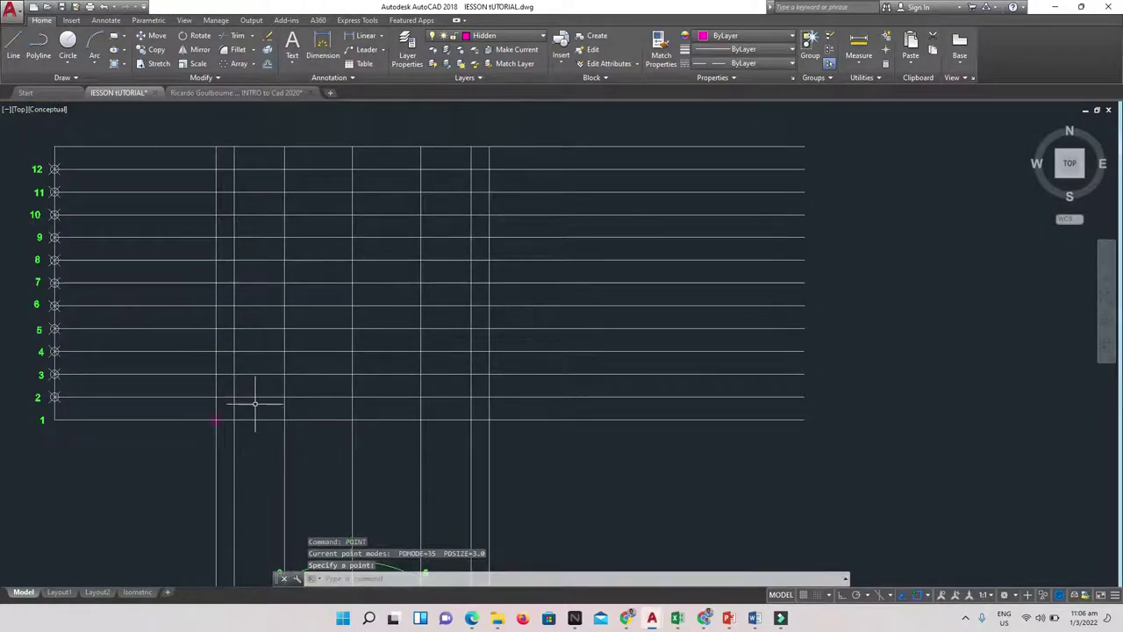
# Place points where the verticals from circle divisions 2, 3, 4 and 5 cross the pitch lines with the same numbers
pyautogui.press('Return')
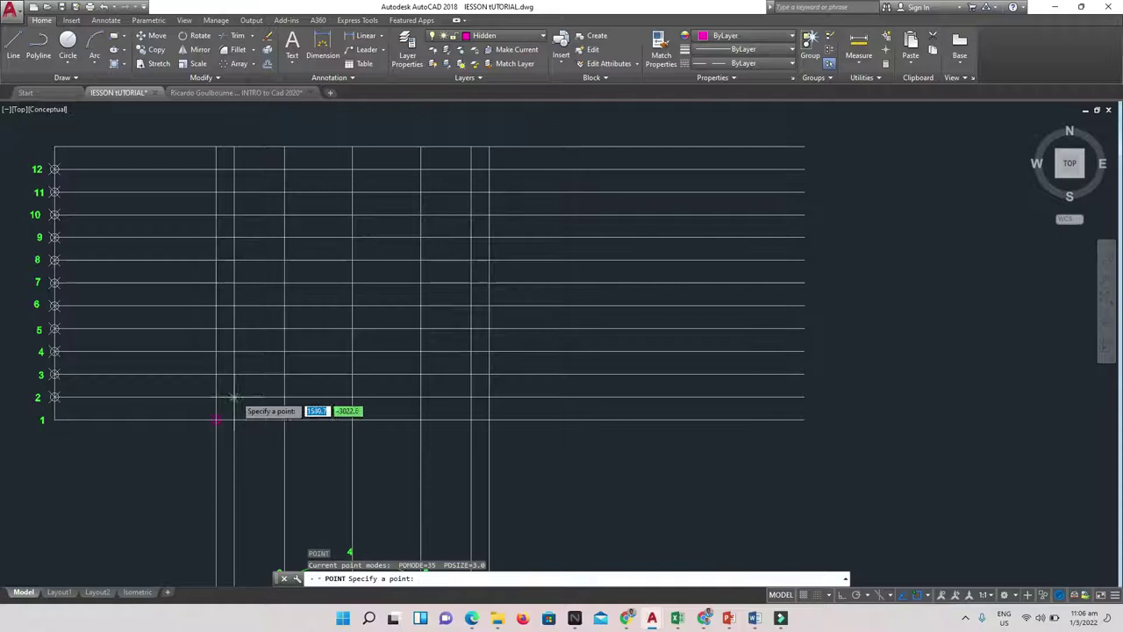
pyautogui.click(233, 398)
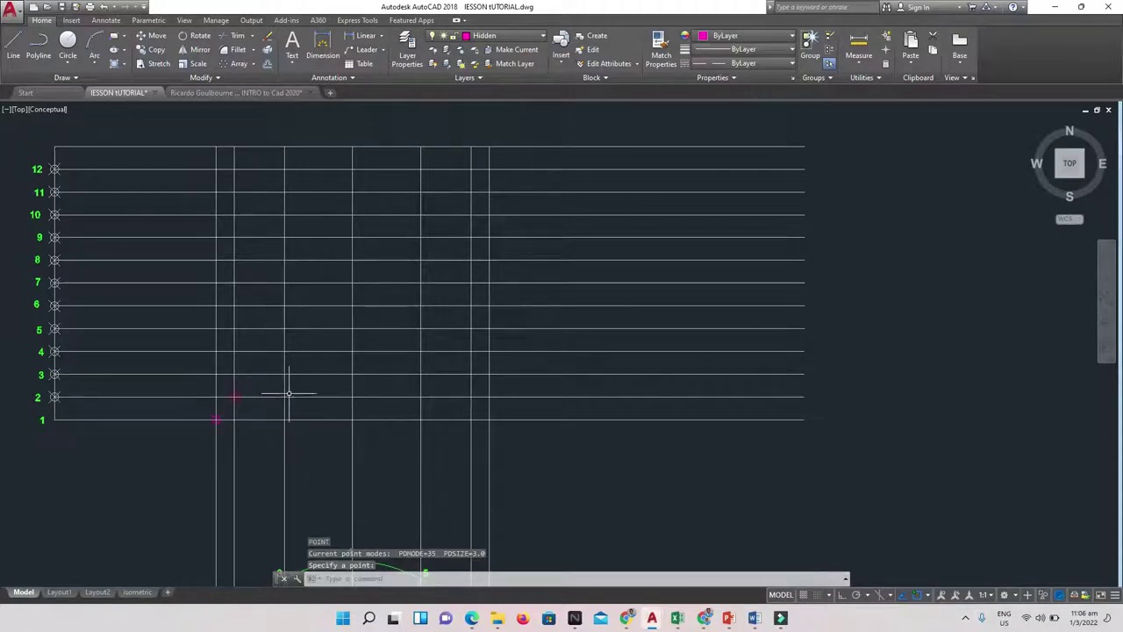
pyautogui.press('Return')
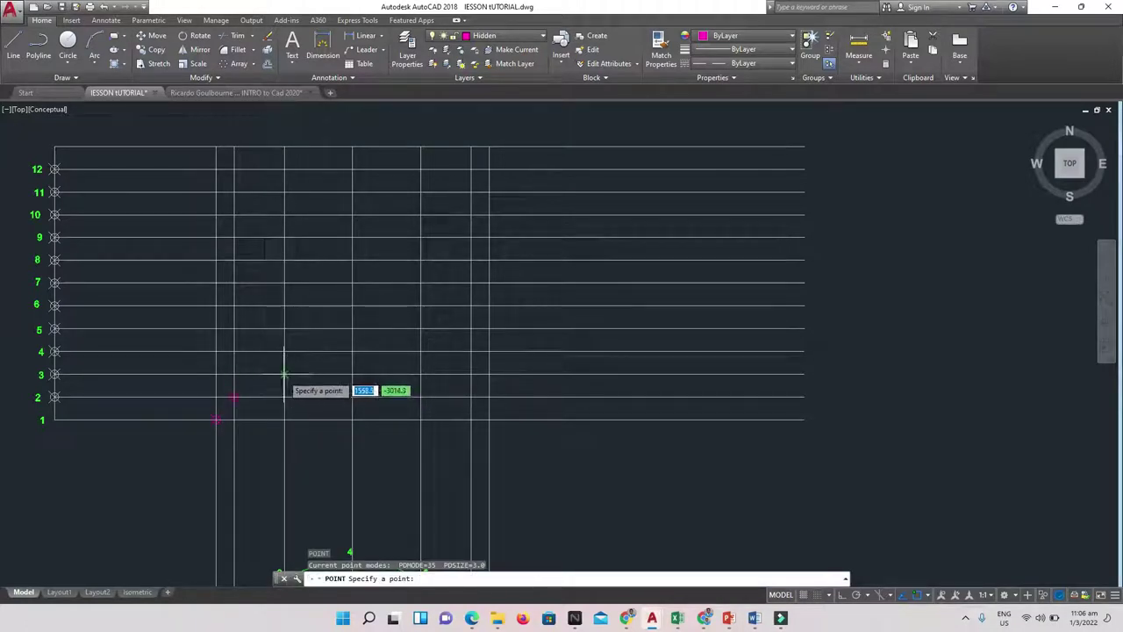
pyautogui.click(285, 374)
pyautogui.press('Return')
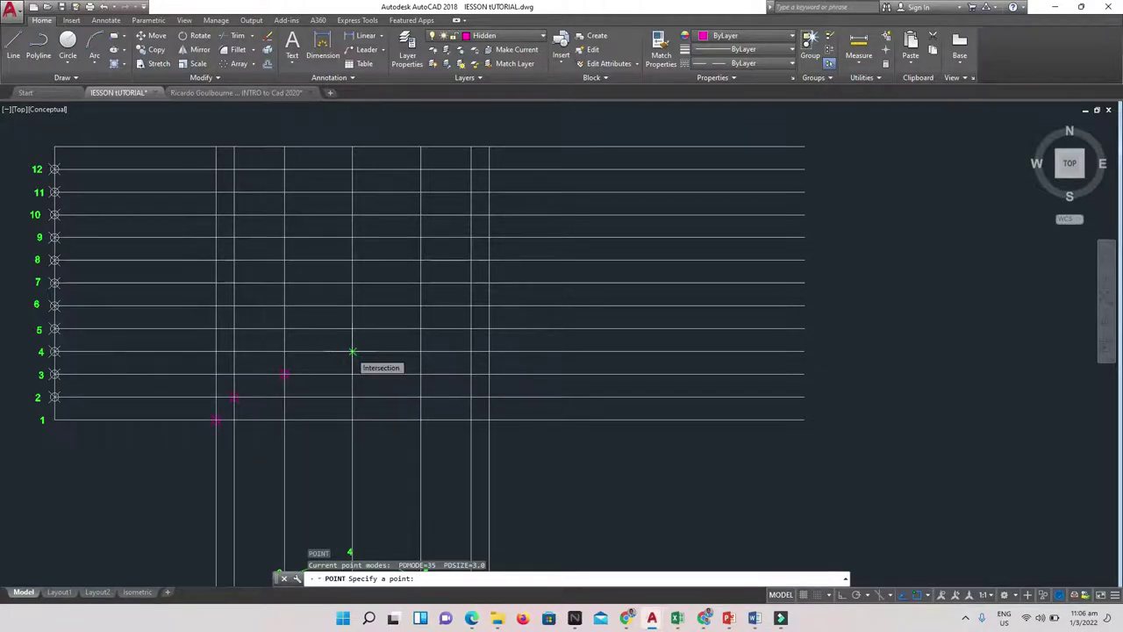
pyautogui.click(352, 351)
pyautogui.scroll(-4, 418, 412)
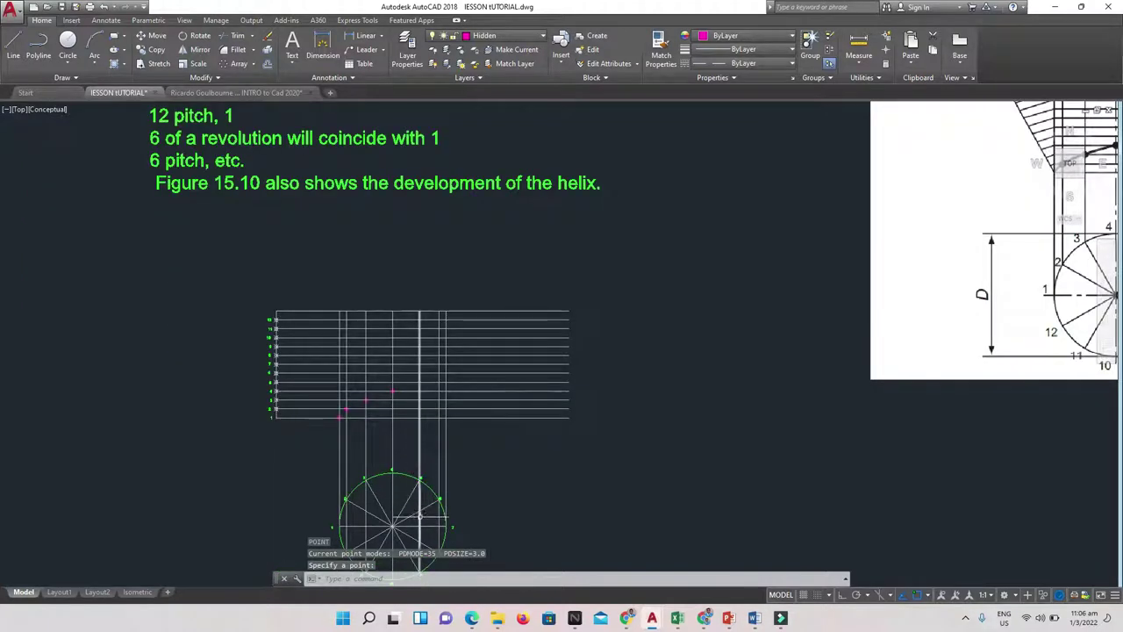
pyautogui.scroll(2, 418, 479)
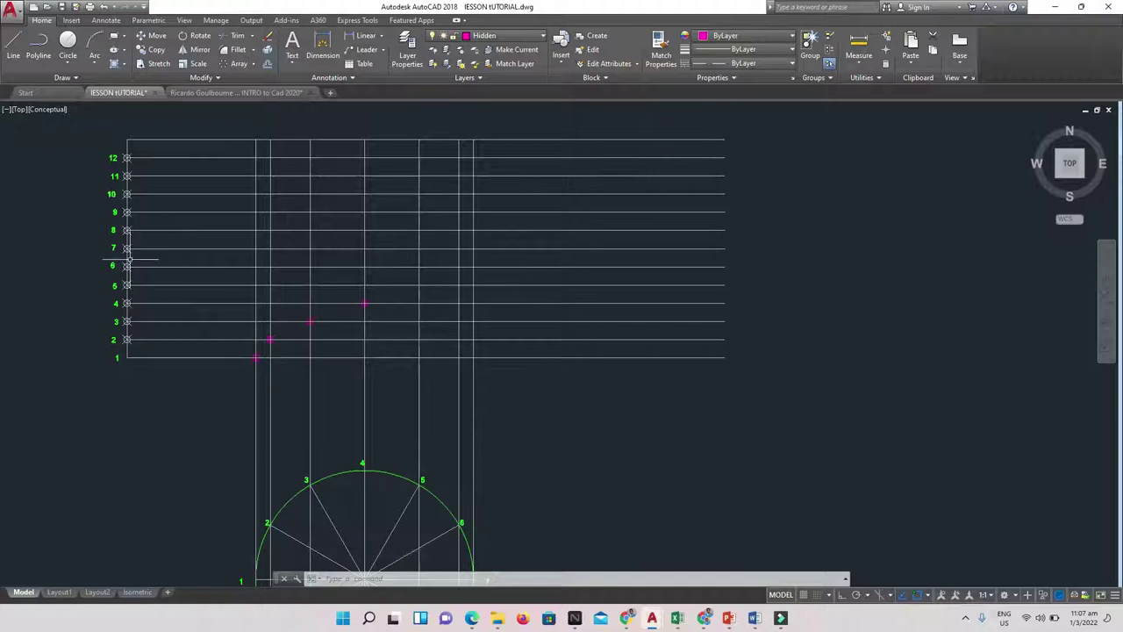
pyautogui.press('Return')
pyautogui.click(420, 285)
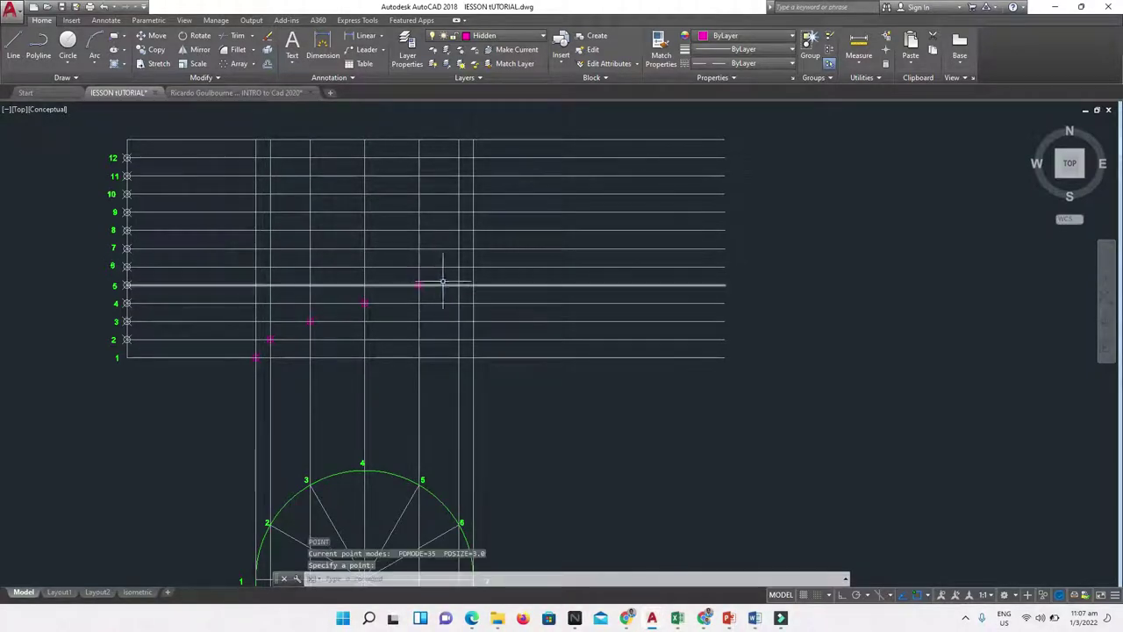
pyautogui.press('Return')
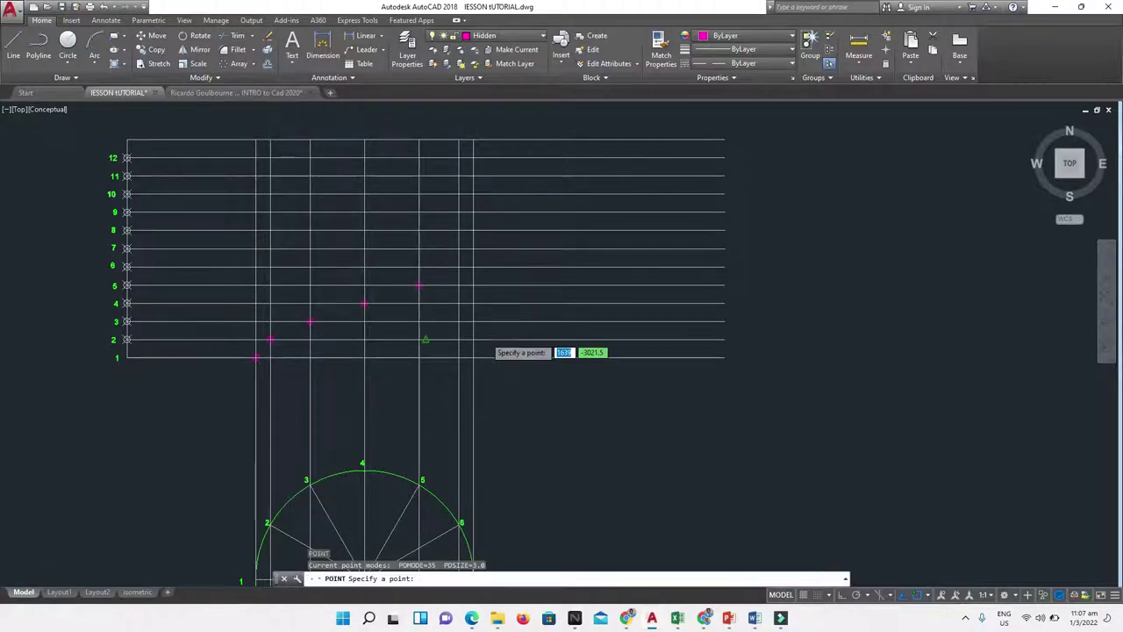
pyautogui.click(459, 248)
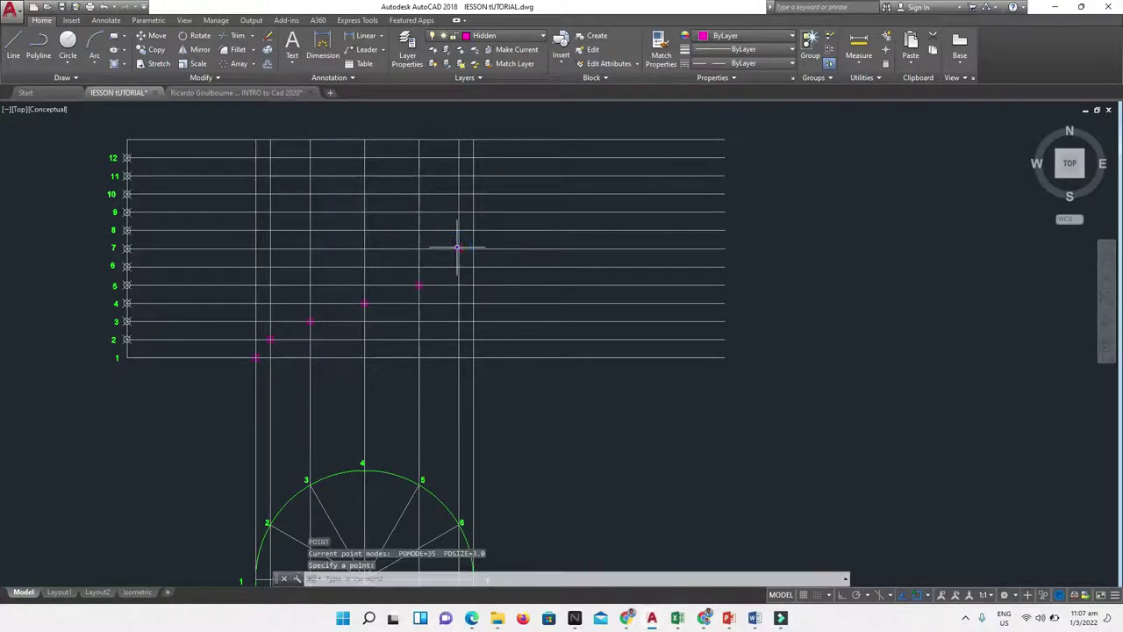
pyautogui.hotkey('ctrl', 'z')
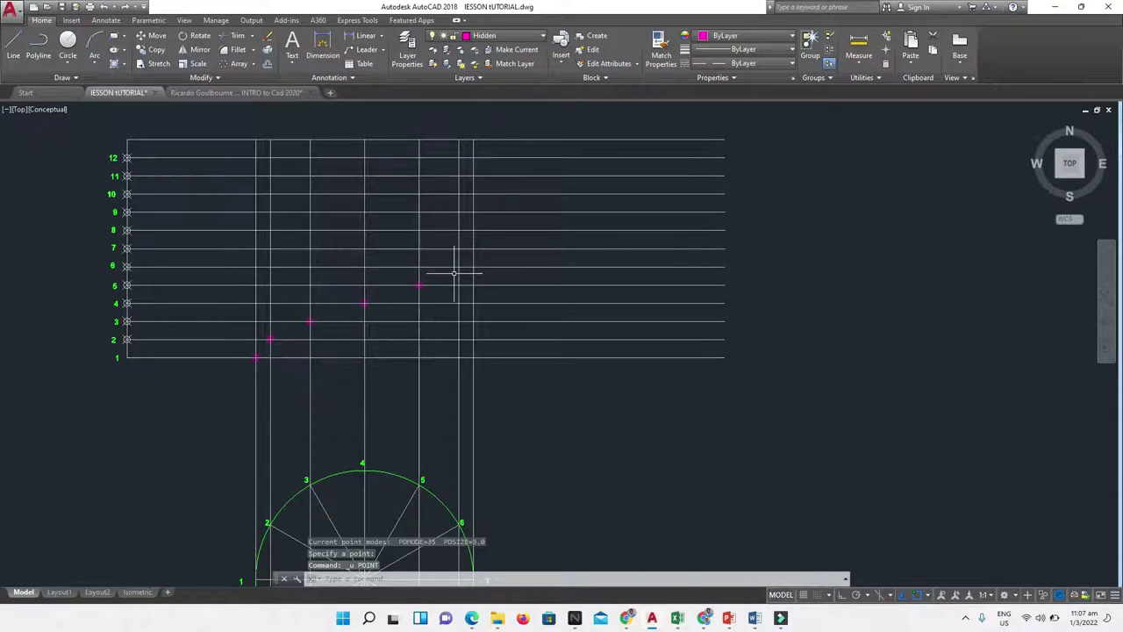
pyautogui.hotkey('ctrl', 'z')
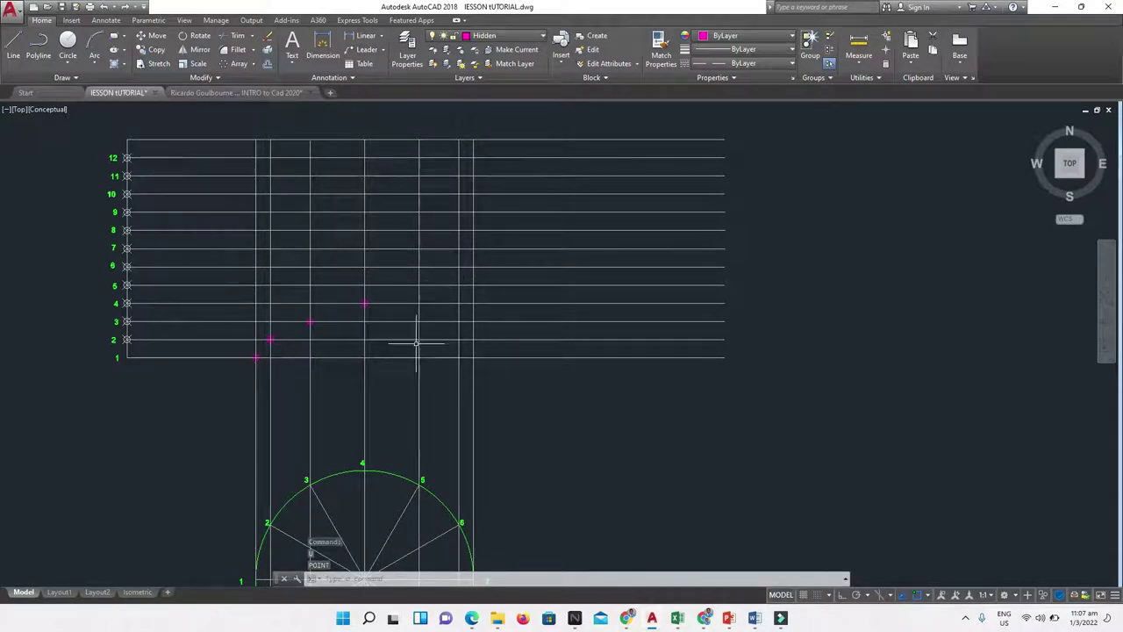
pyautogui.hotkey('ctrl', 'y')
# Place points where the verticals from circle divisions 6 and 7 cross pitch lines 6 and 7 respectively
pyautogui.write('point')
pyautogui.press('Return')
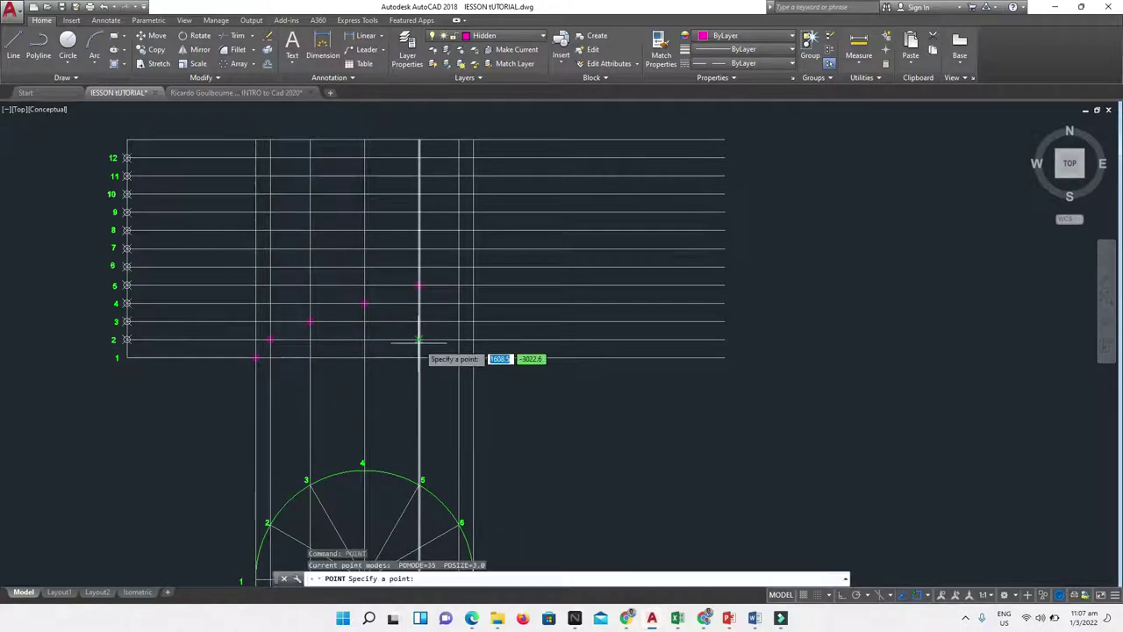
pyautogui.click(456, 265)
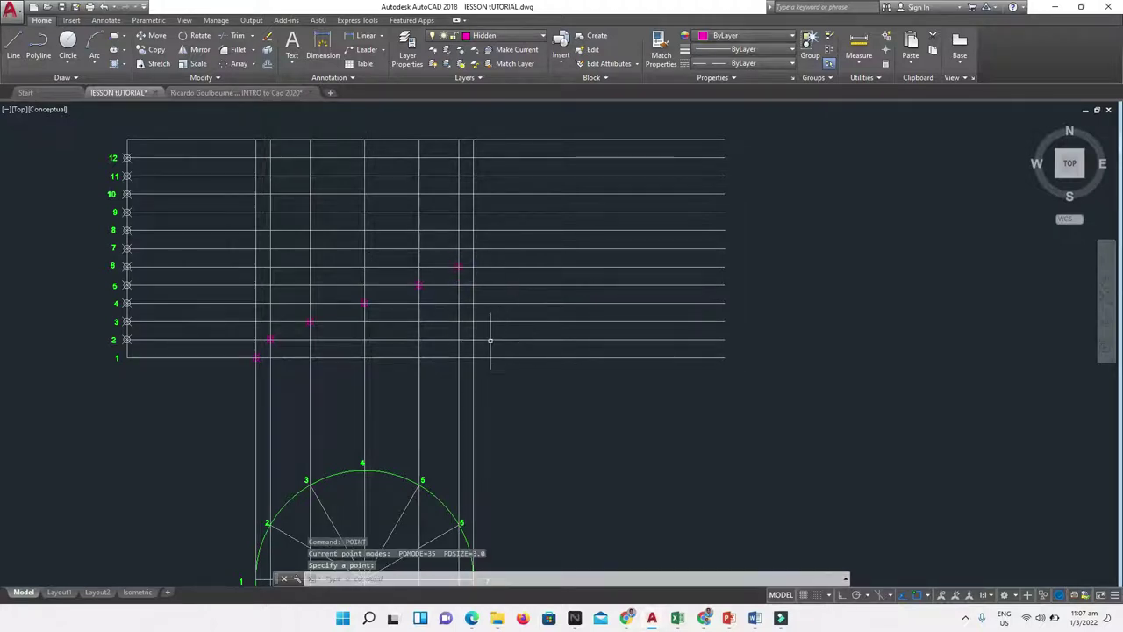
pyautogui.press('Return')
pyautogui.click(474, 250)
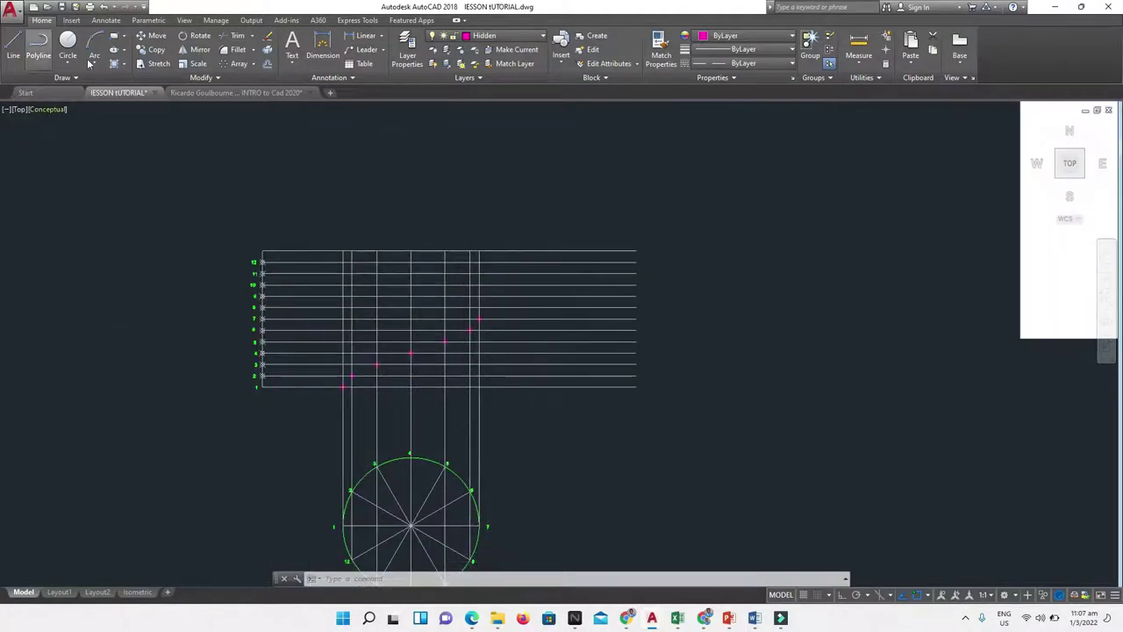
# Place a point where pitch line 8 crosses the vertical through circle divisions 6 and 8
pyautogui.write('po')
pyautogui.press('Return')
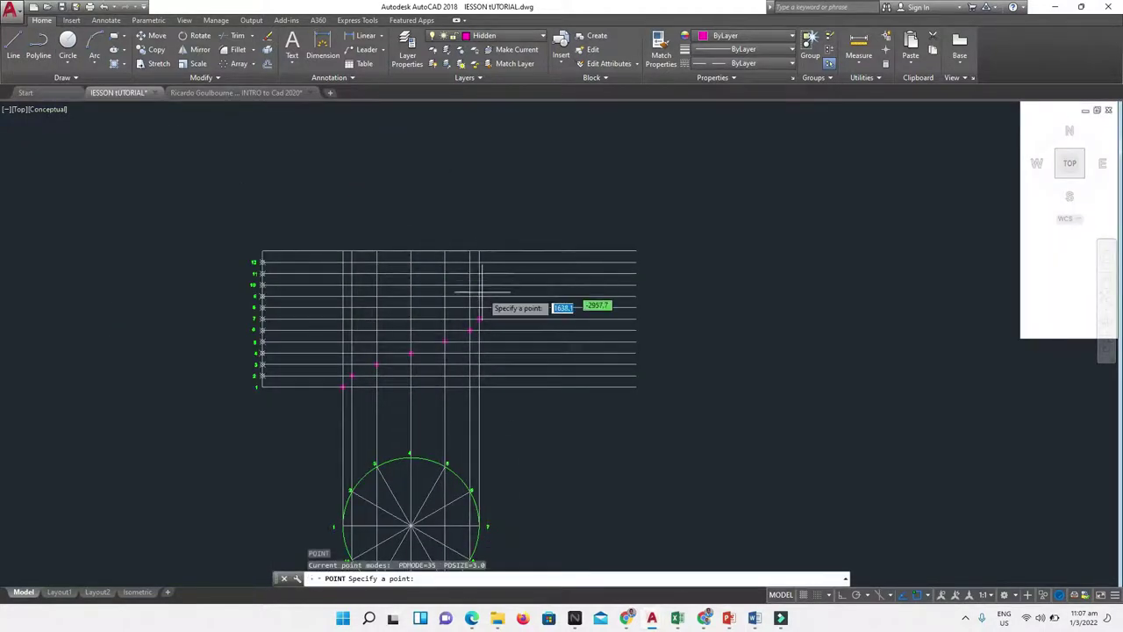
pyautogui.scroll(3, 474, 305)
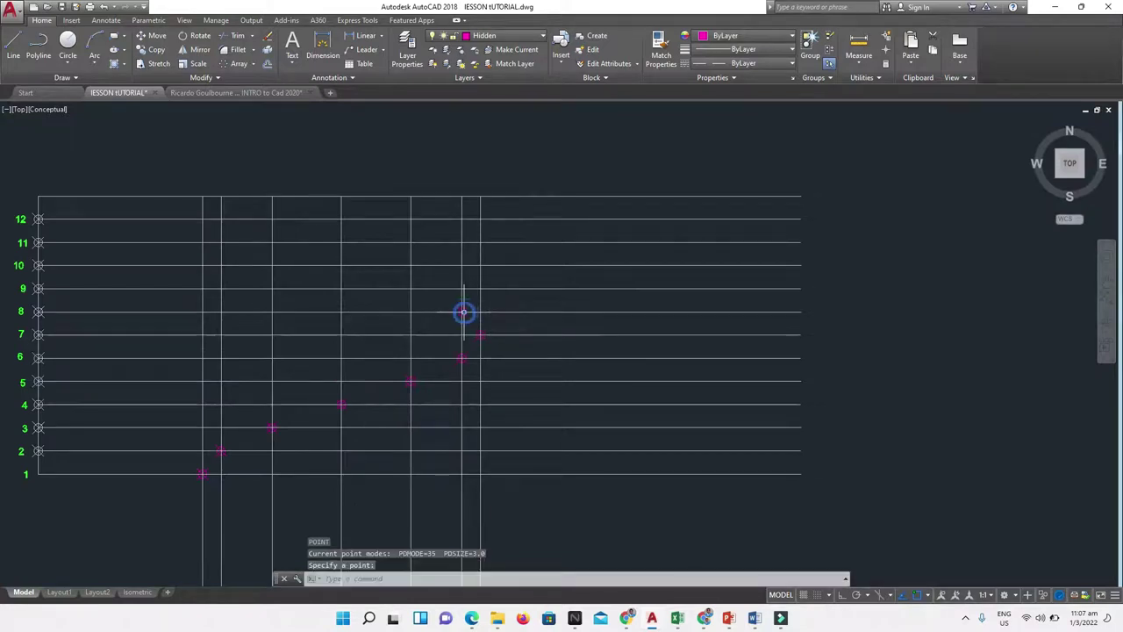
# Place points where the verticals from circle divisions 9 and 10 cross pitch lines 9 and 10 respectively
pyautogui.scroll(-5, 460, 316)
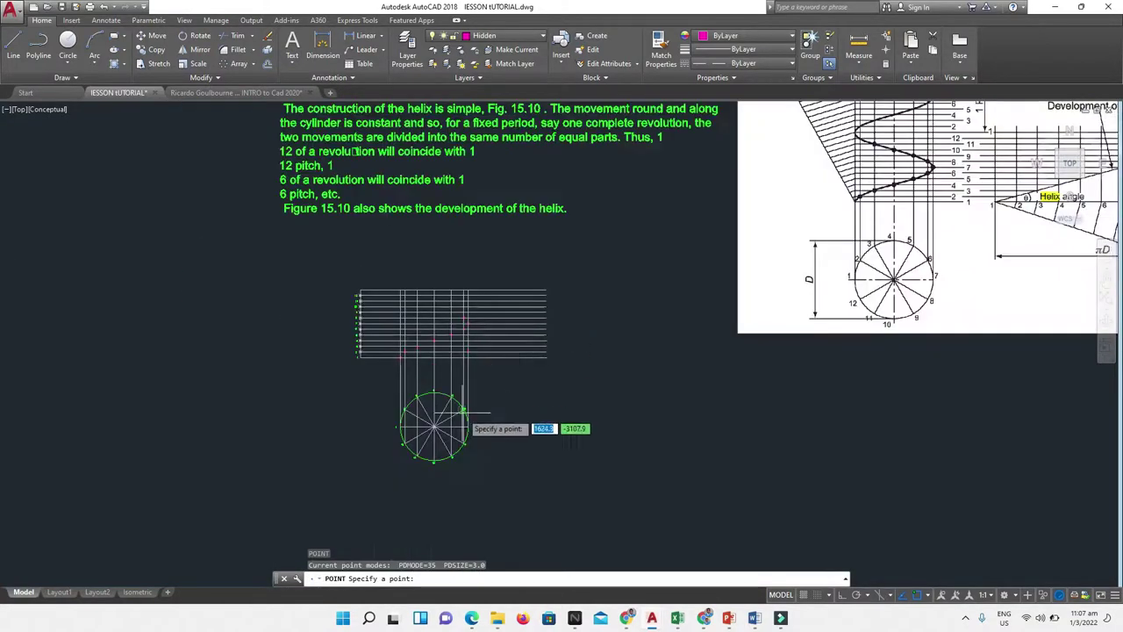
pyautogui.scroll(4, 456, 317)
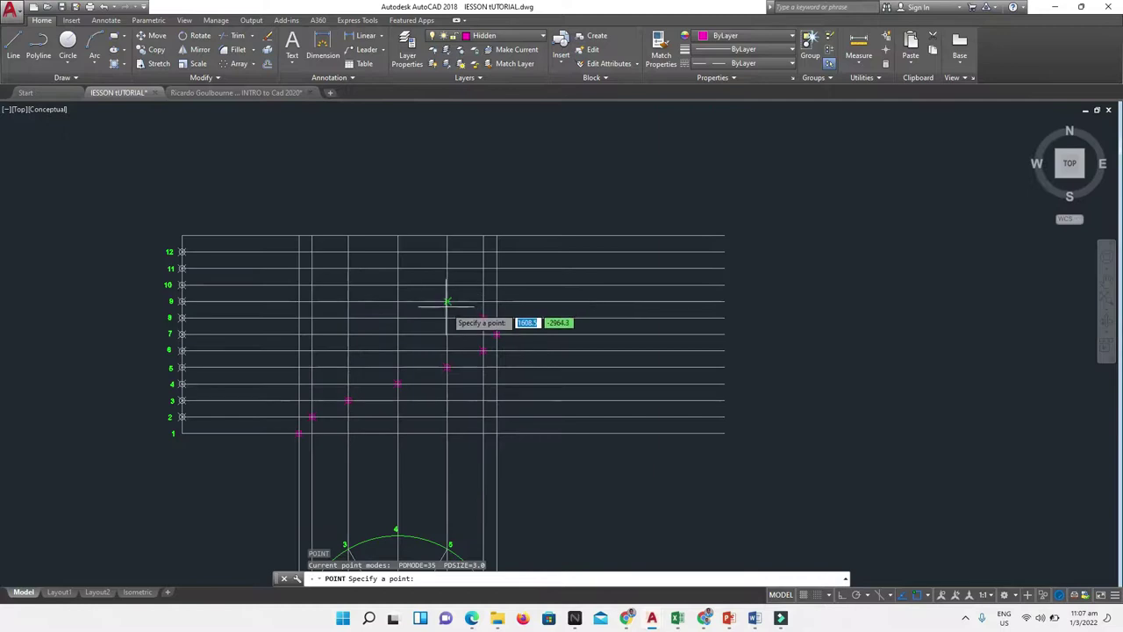
pyautogui.click(447, 302)
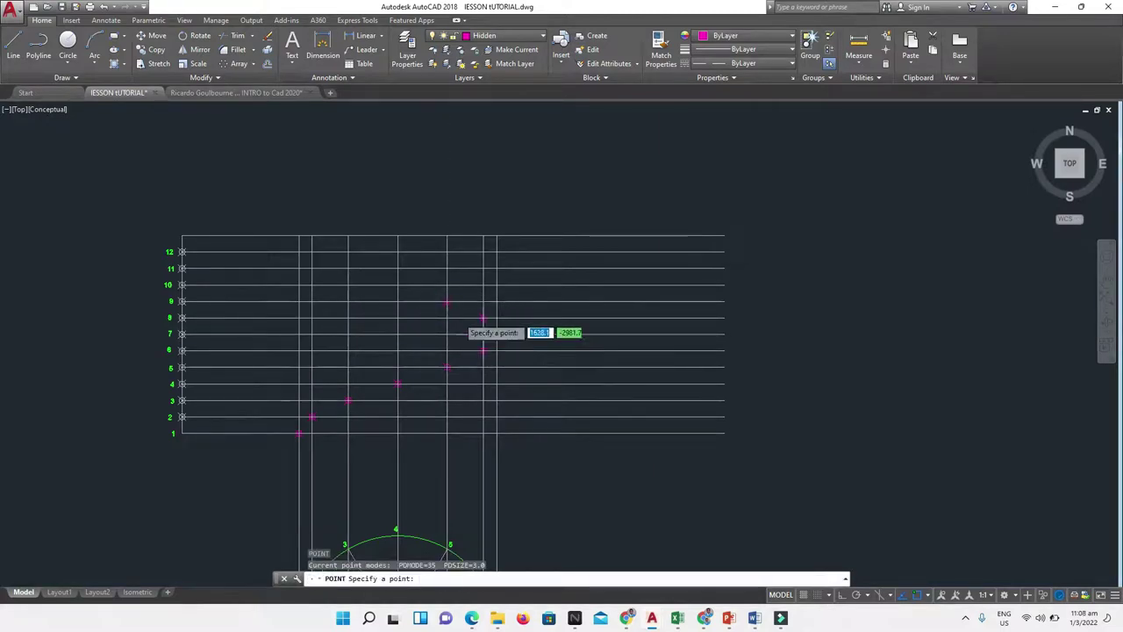
pyautogui.scroll(3, 459, 315)
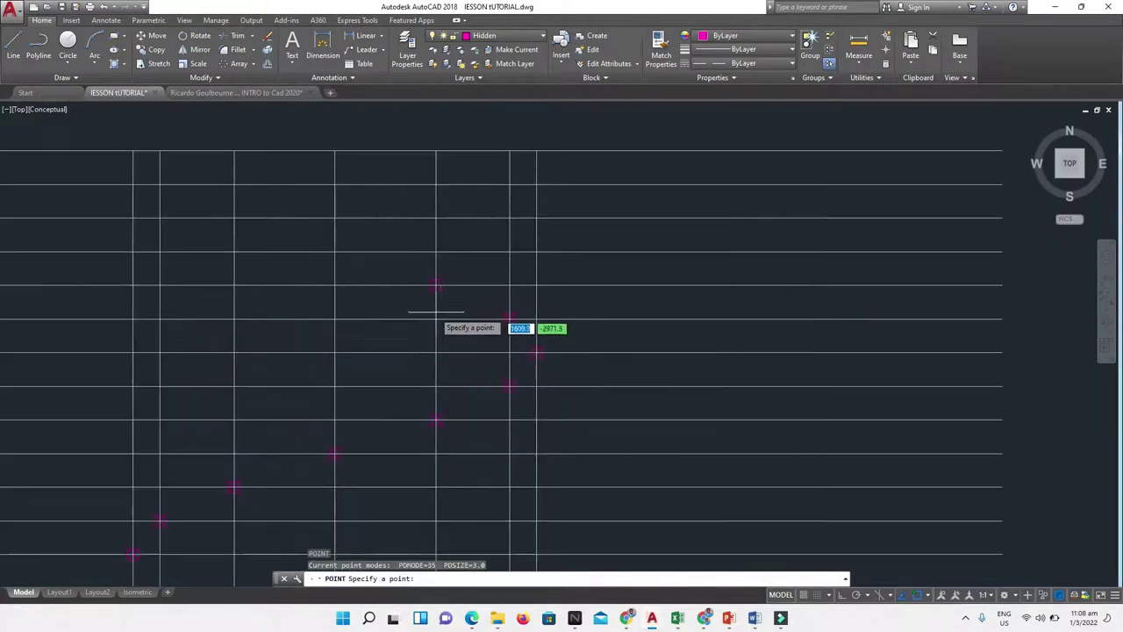
pyautogui.click(333, 252)
# Place points where the verticals from circle divisions 11 and 12 cross pitch lines 11 and 12 respectively
pyautogui.scroll(-5, 336, 258)
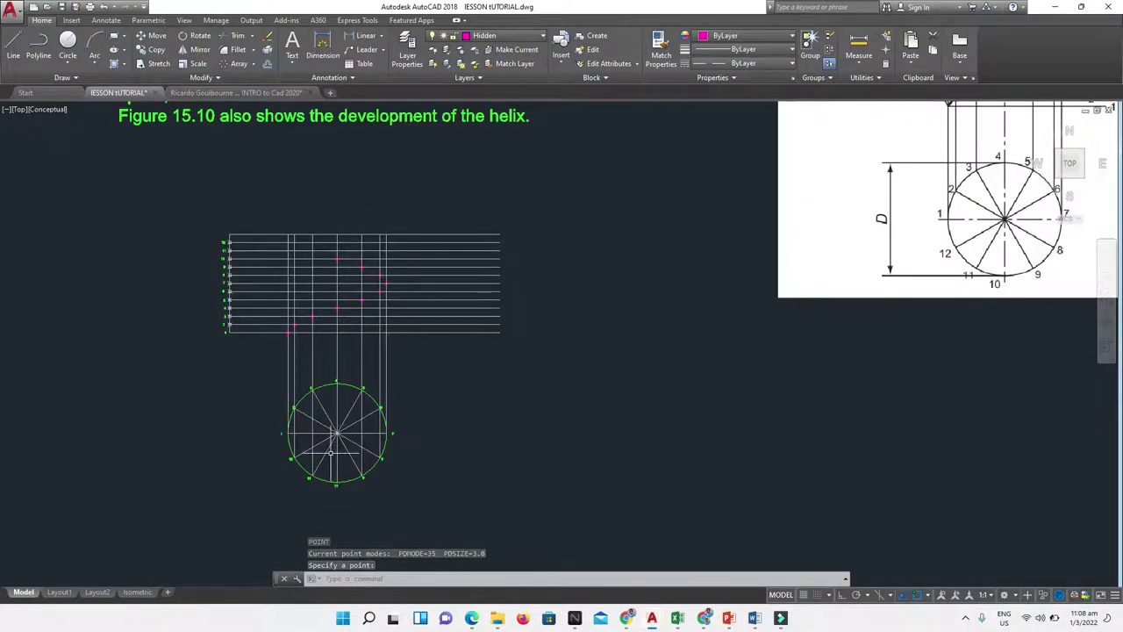
pyautogui.scroll(2, 322, 257)
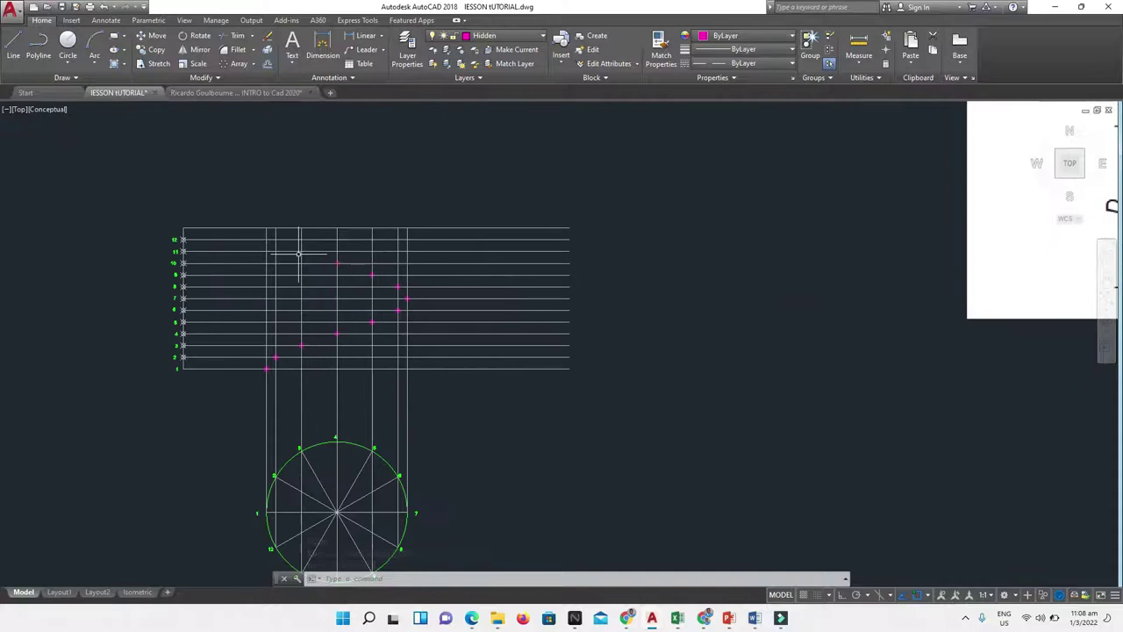
pyautogui.press('Return')
pyautogui.click(301, 252)
pyautogui.press('Return')
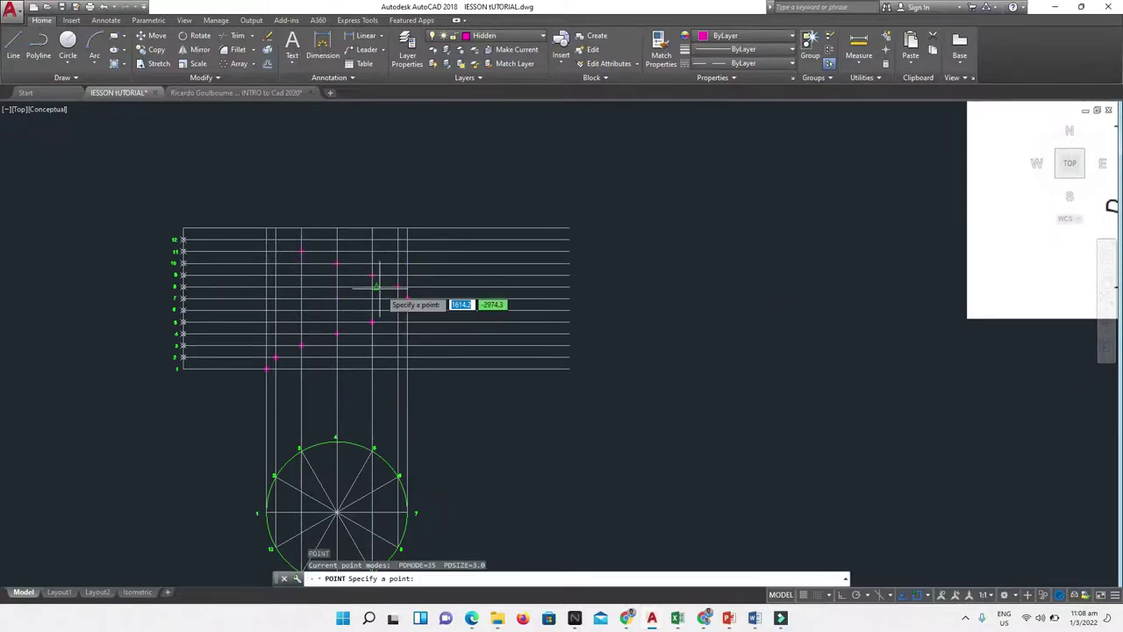
pyautogui.click(276, 238)
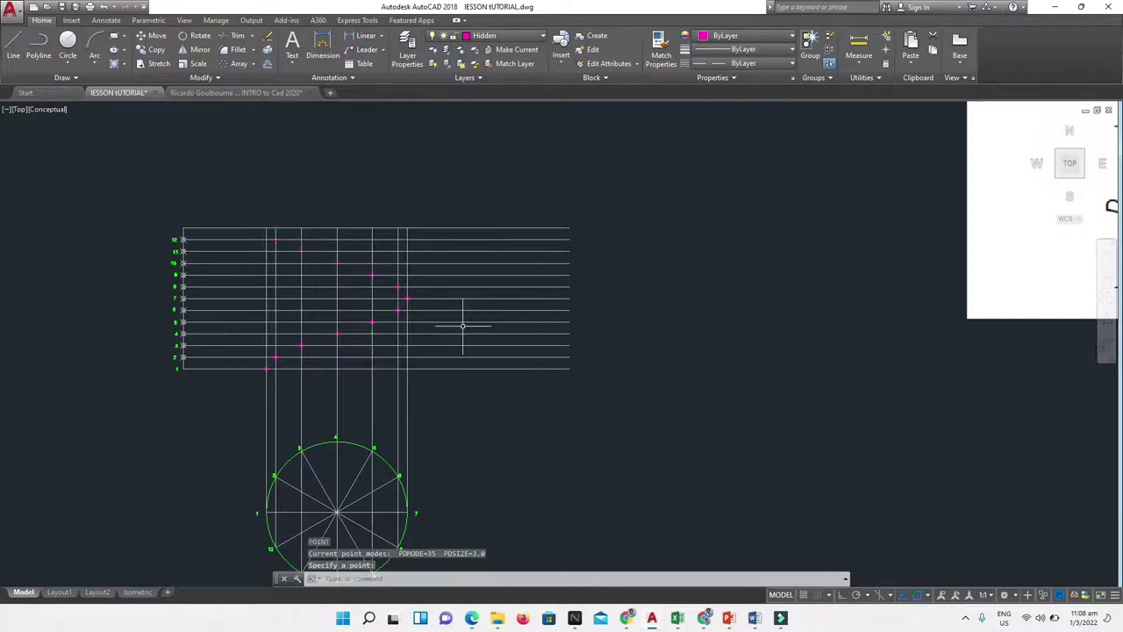
# Place the closing point where the vertical from circle division 1 meets the uppermost pitch line above line 12
pyautogui.press('Return')
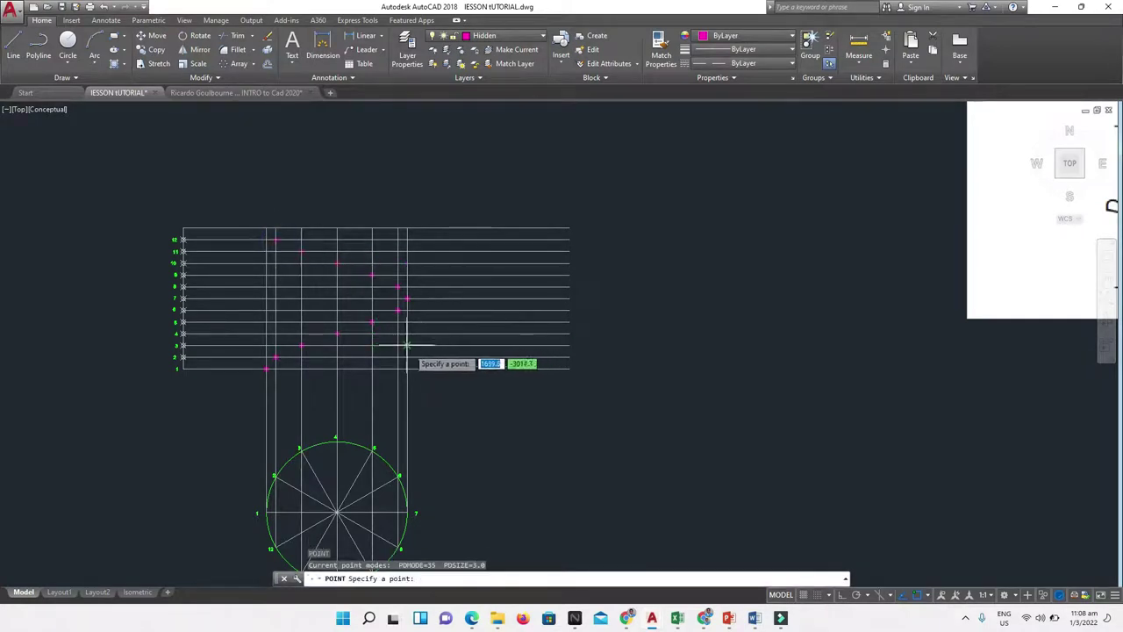
pyautogui.scroll(2, 264, 227)
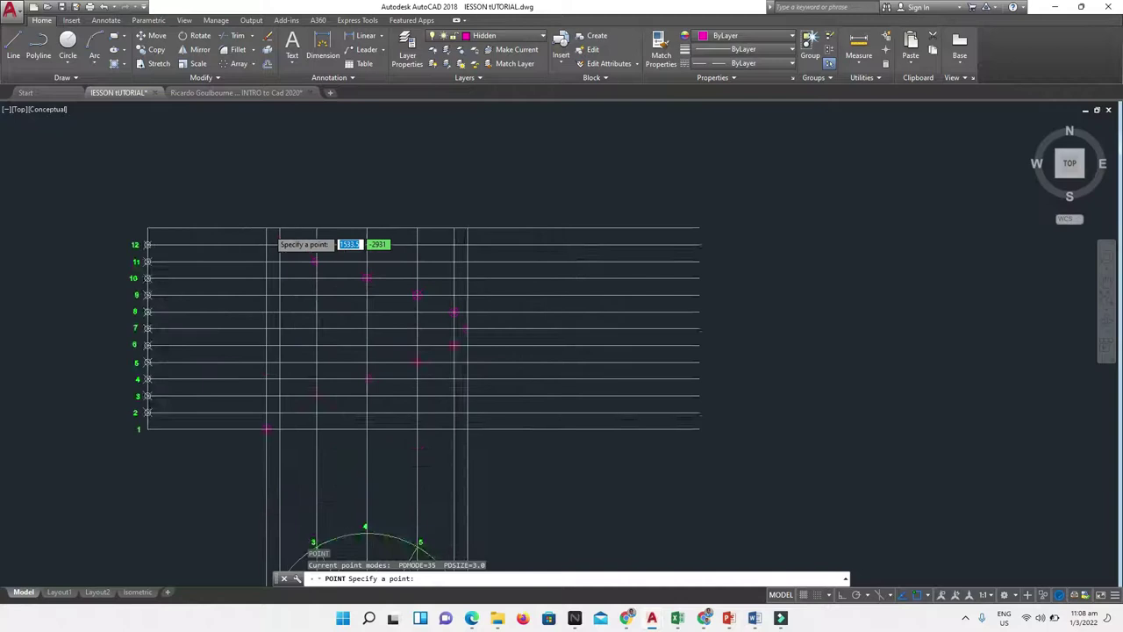
pyautogui.scroll(2, 266, 228)
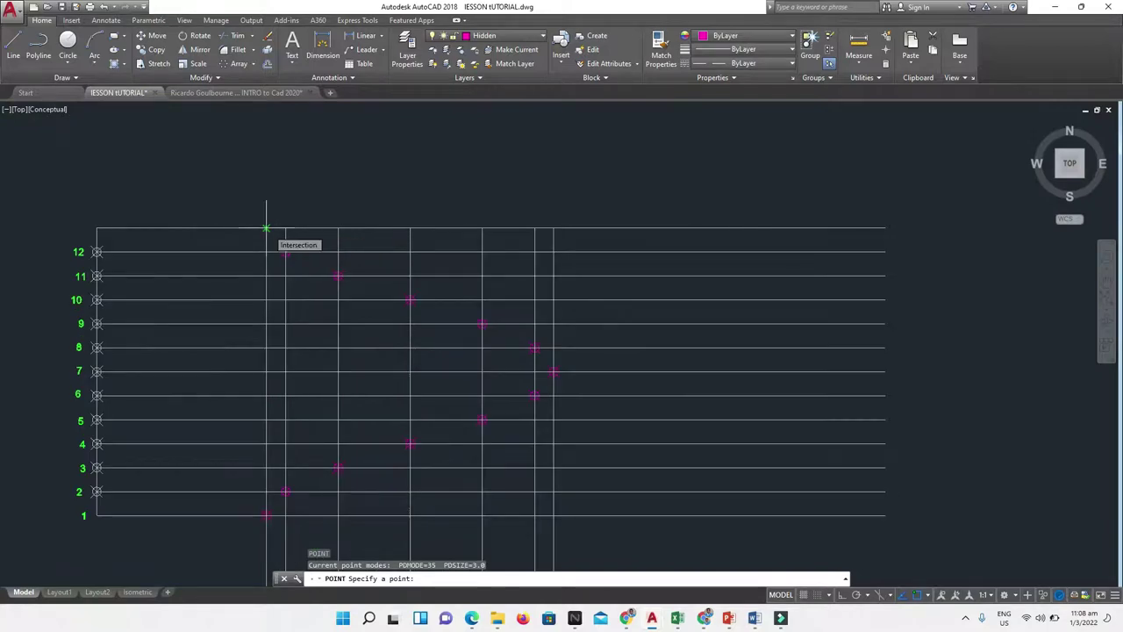
pyautogui.click(266, 228)
pyautogui.press('Escape')
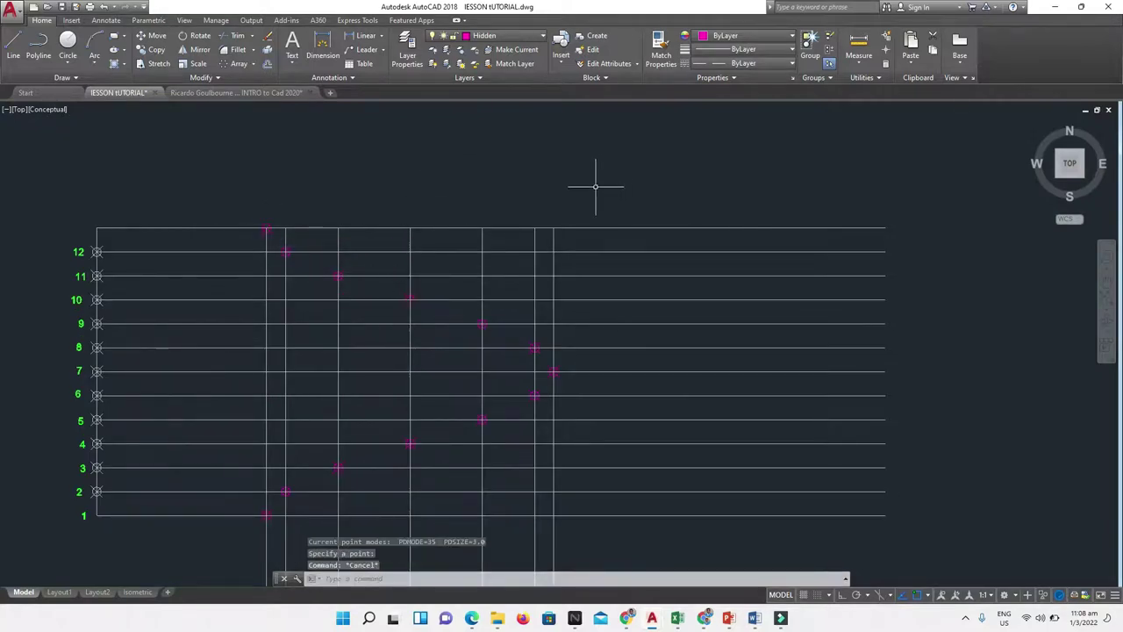
# Make the Outline layer current and begin a fit-point spline through the plotted points on pitch lines 1 to 5
pyautogui.click(505, 35)
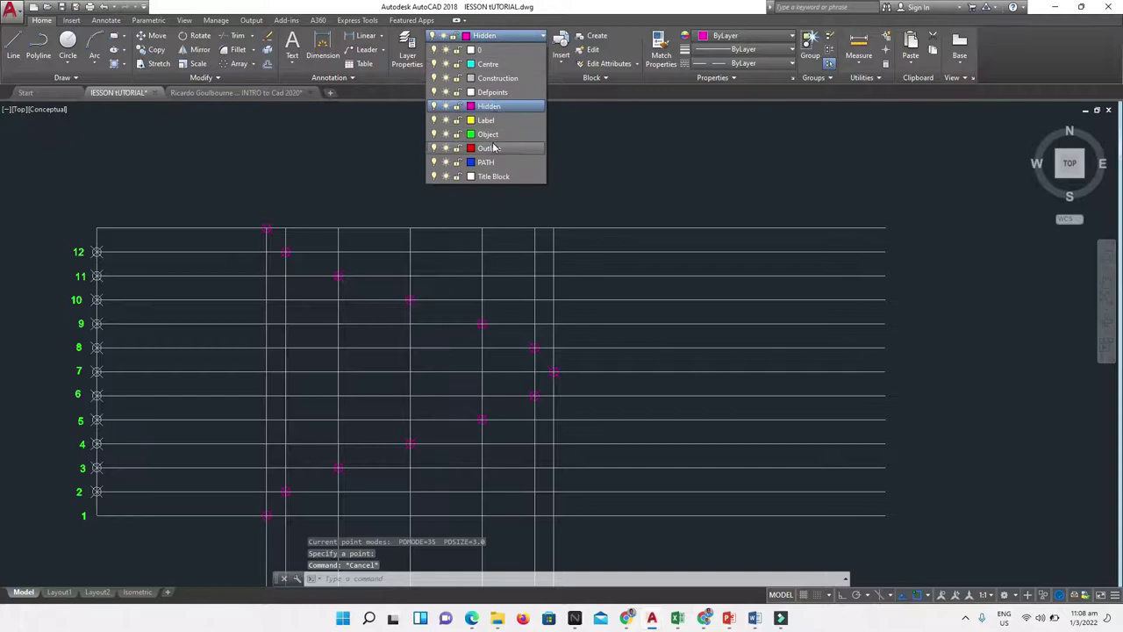
pyautogui.click(493, 148)
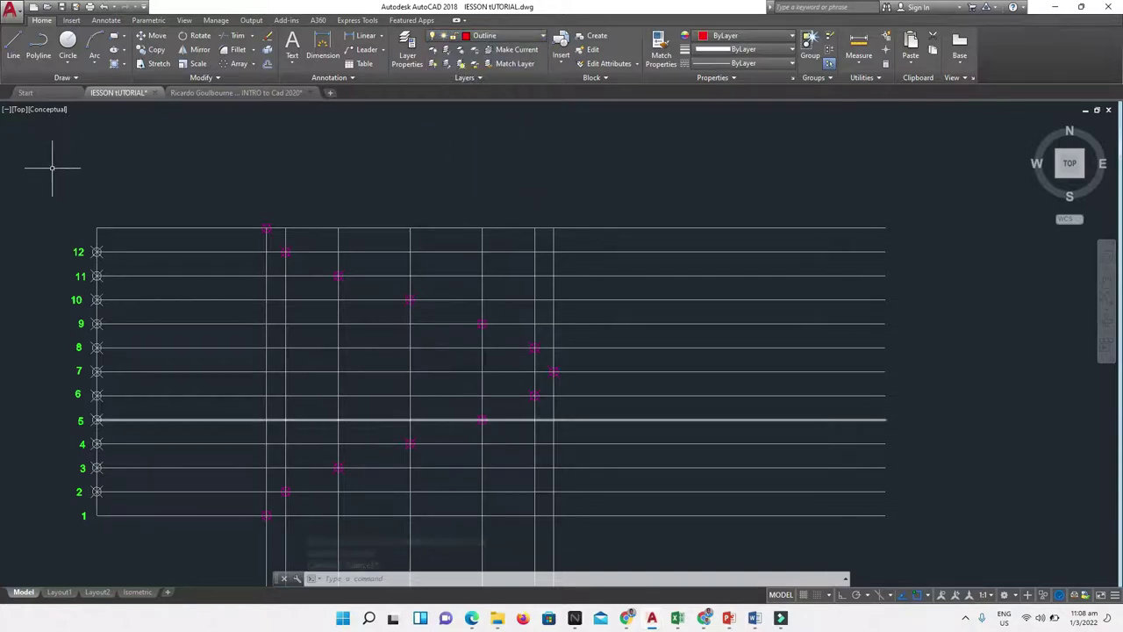
pyautogui.click(70, 80)
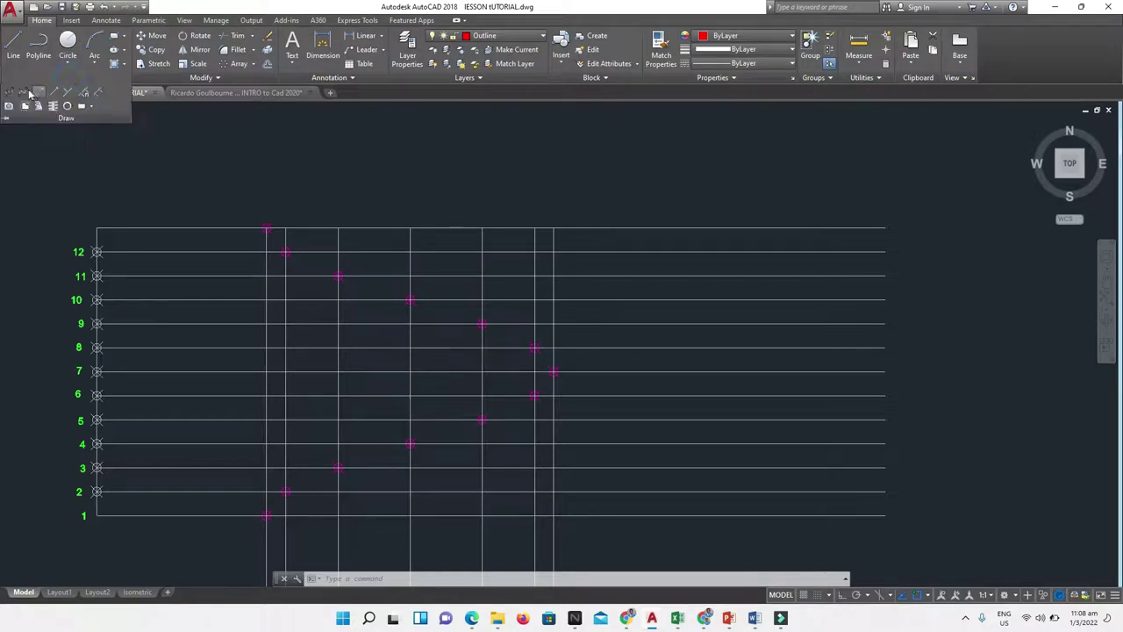
pyautogui.click(14, 94)
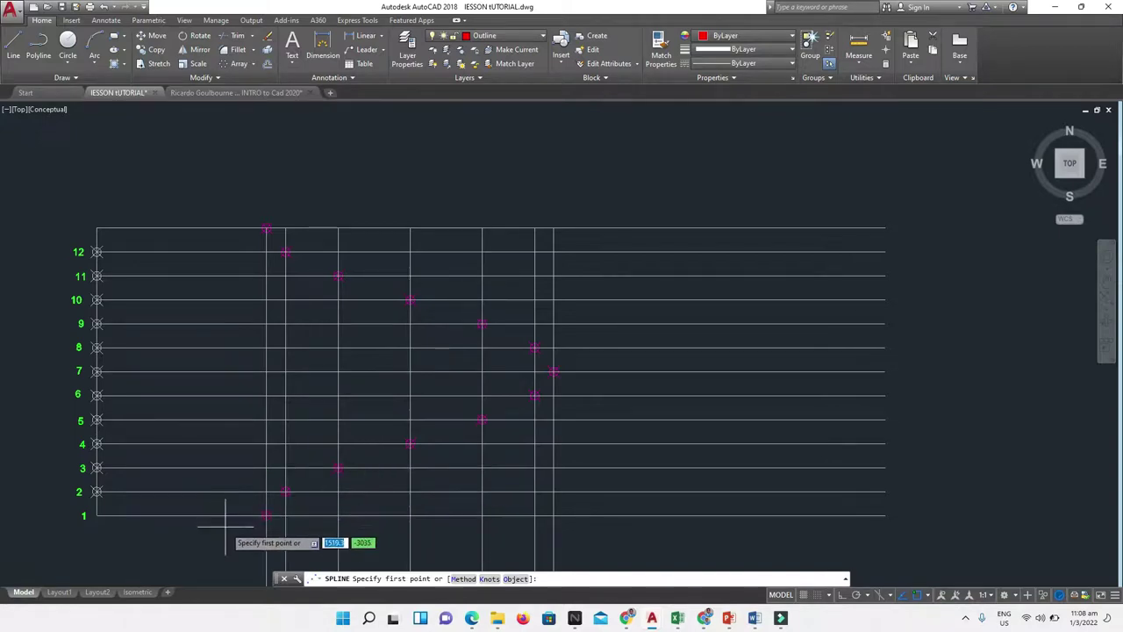
pyautogui.click(266, 516)
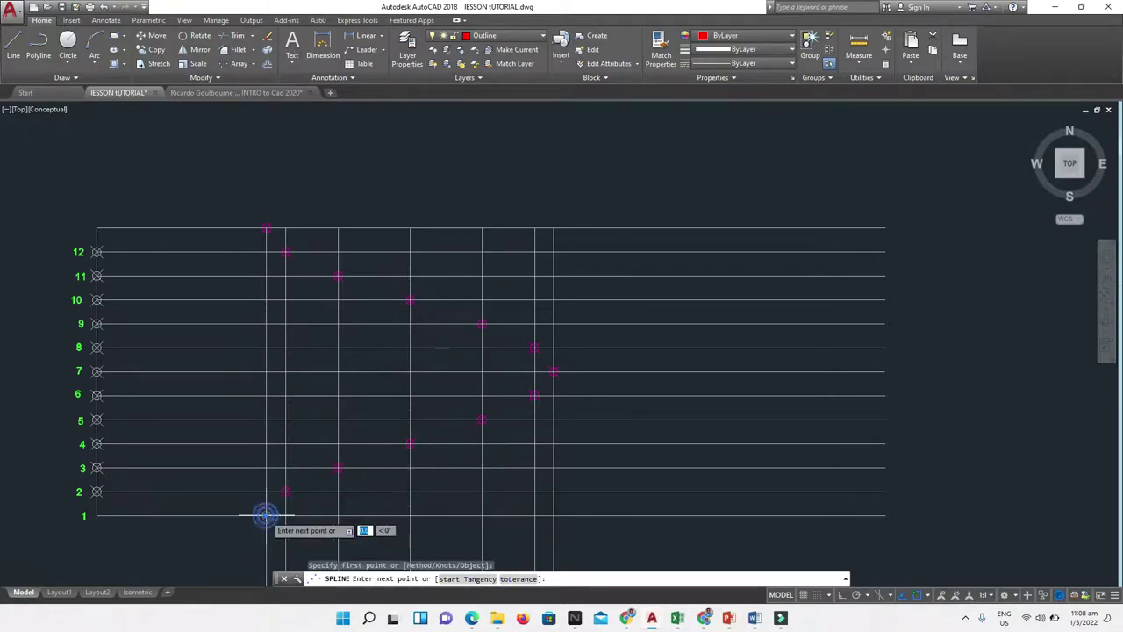
pyautogui.scroll(5, 279, 502)
pyautogui.click(288, 501)
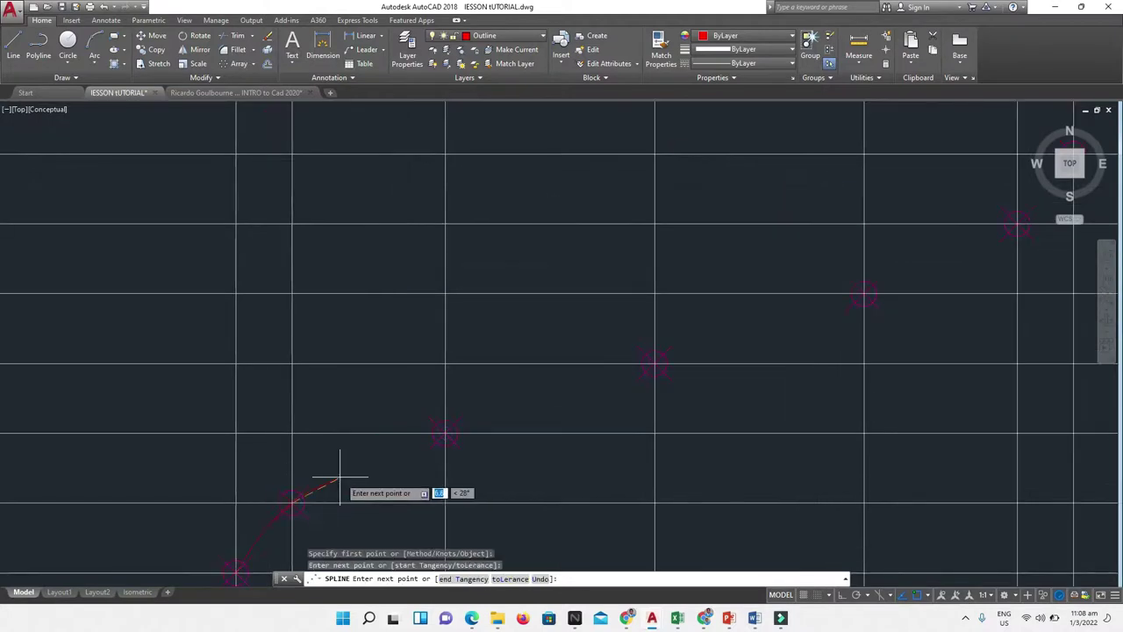
pyautogui.click(441, 433)
pyautogui.click(654, 361)
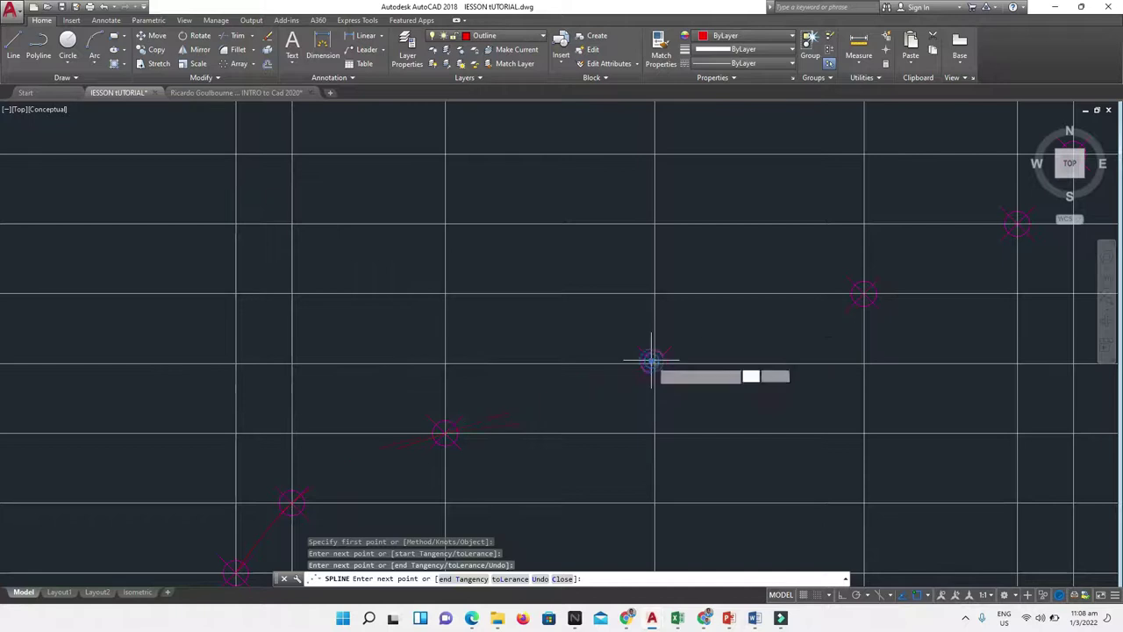
pyautogui.click(864, 292)
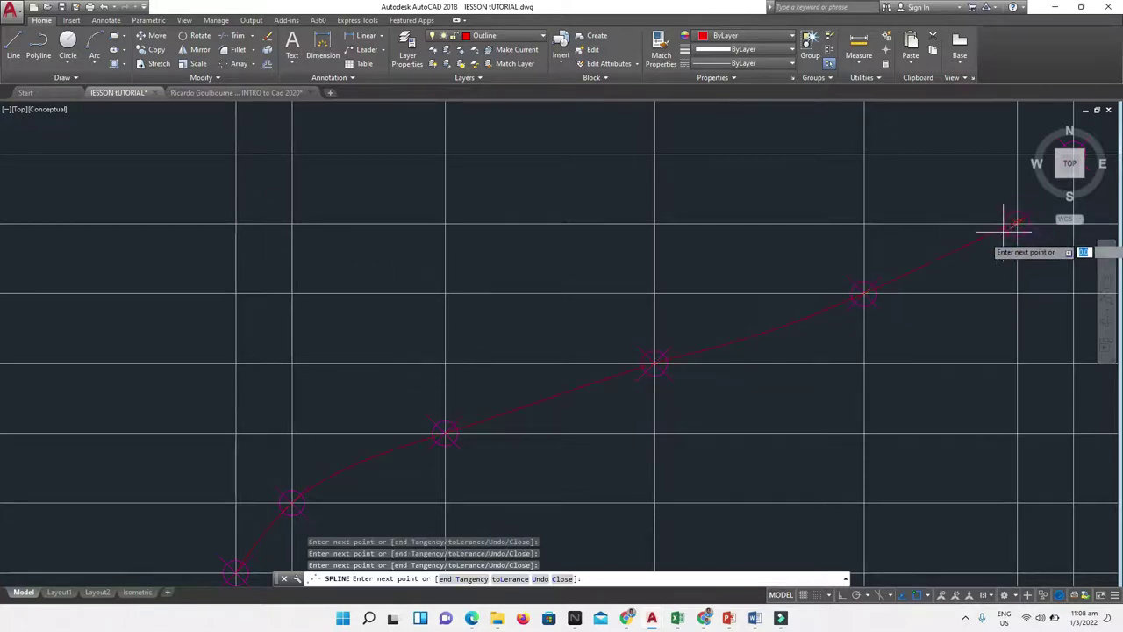
# Continue the spline through the plotted points on pitch lines 6, 7, 8 and 9
pyautogui.moveTo(1017, 222); pyautogui.dragTo(808, 320, button='middle')
pyautogui.click(808, 321)
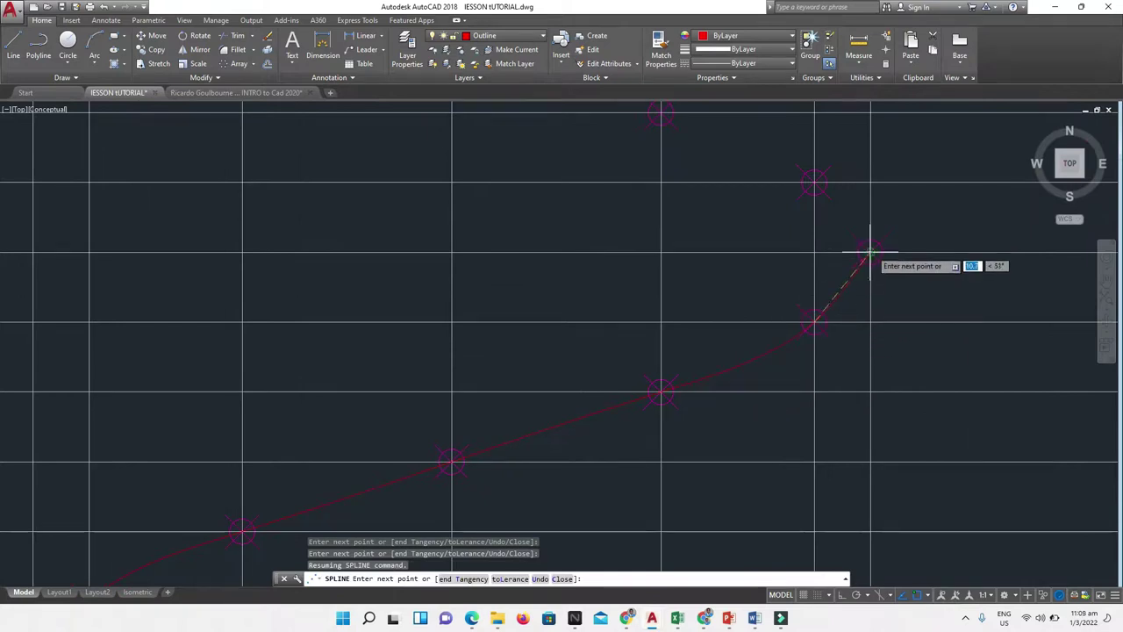
pyautogui.click(868, 254)
pyautogui.click(815, 182)
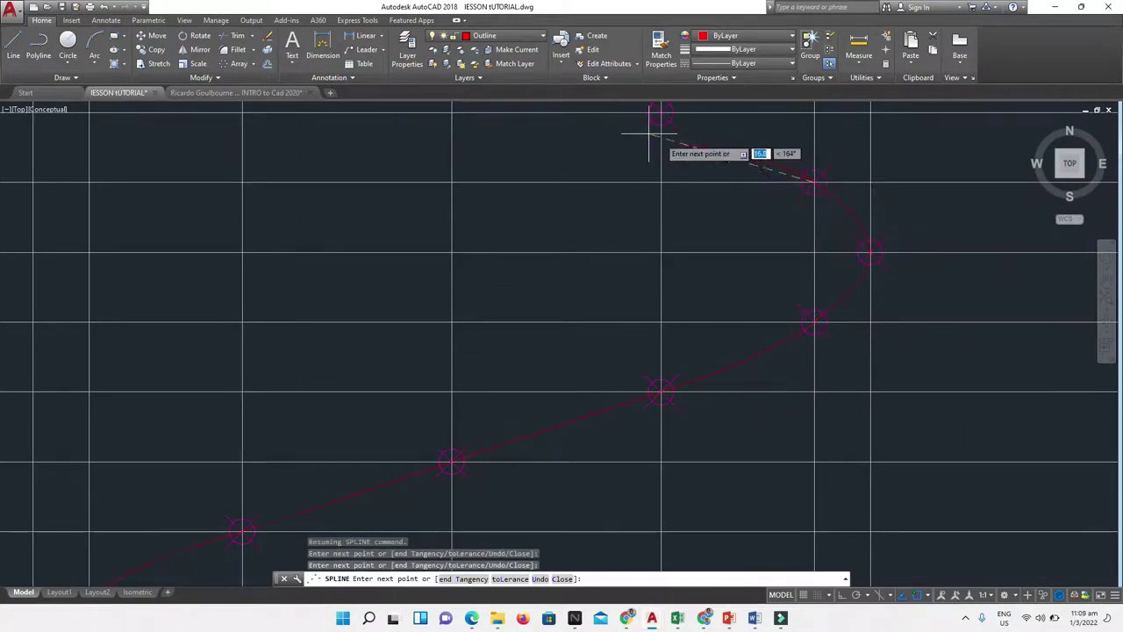
pyautogui.click(661, 112)
# Extend the spline through the points on pitch lines 10, 11 and 12 and finish it at the point on the uppermost line
pyautogui.scroll(-5, 659, 110)
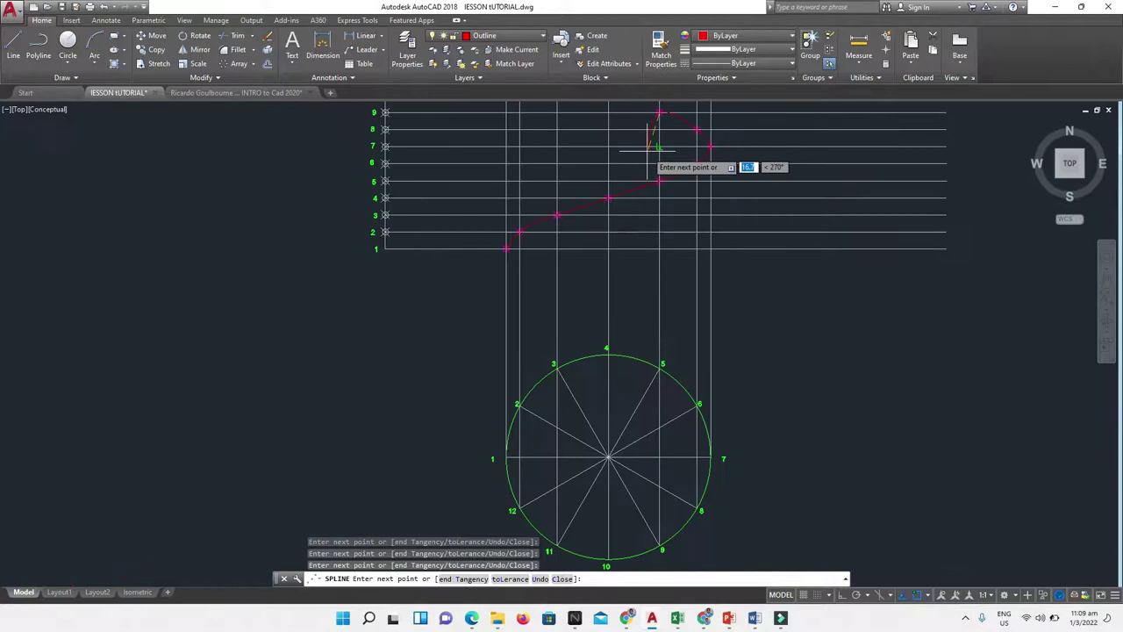
pyautogui.moveTo(657, 154); pyautogui.dragTo(702, 383, button='middle')
pyautogui.scroll(5, 676, 346)
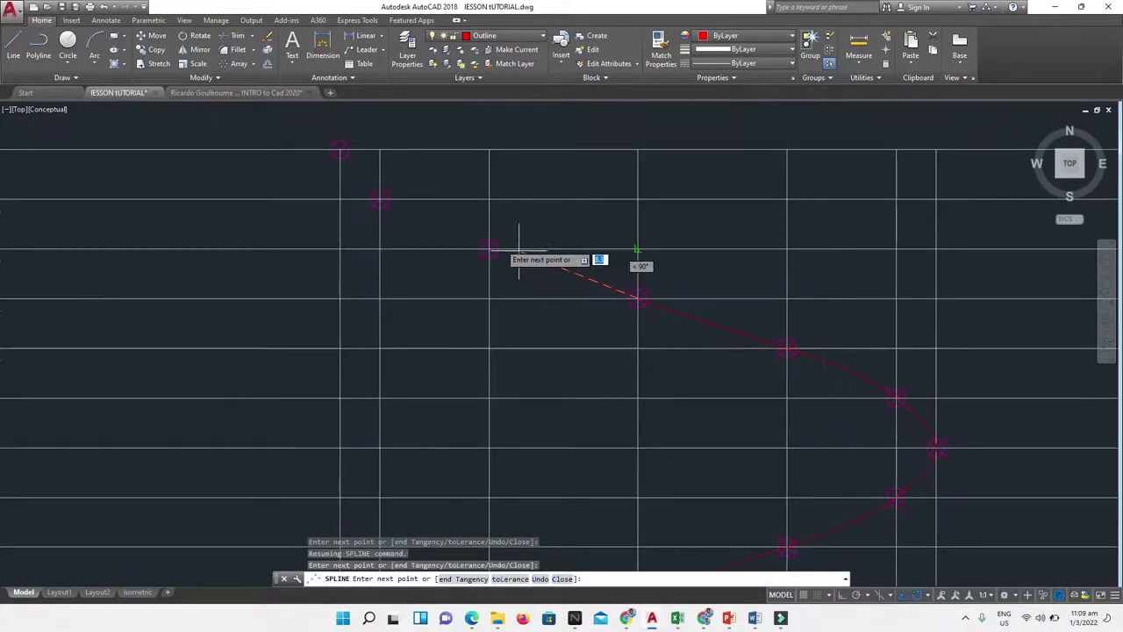
pyautogui.click(488, 250)
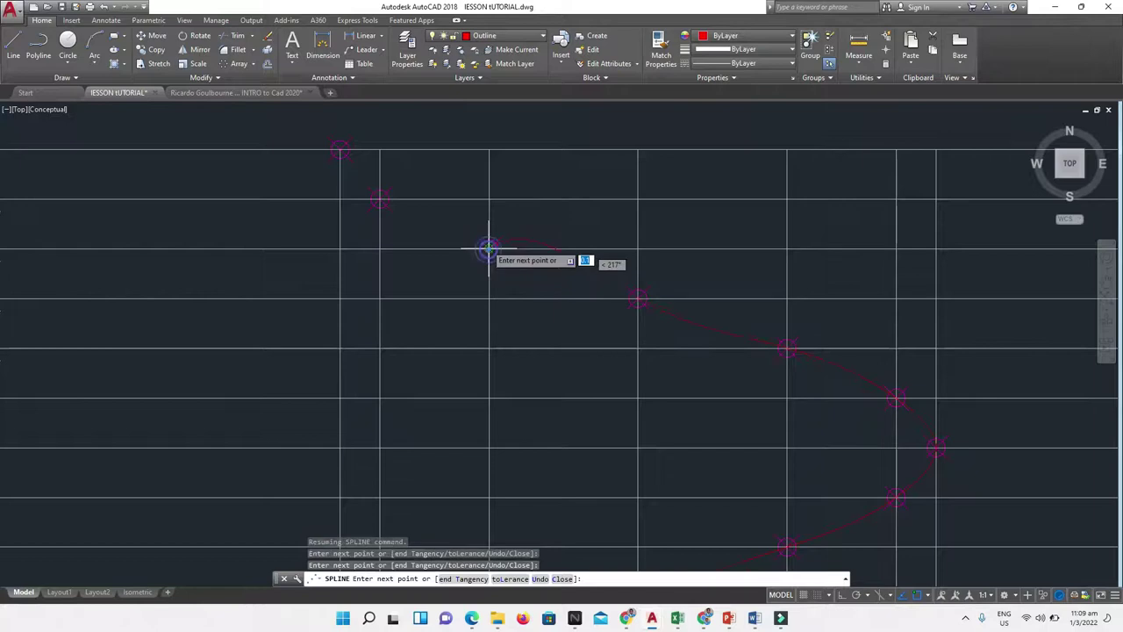
pyautogui.click(379, 200)
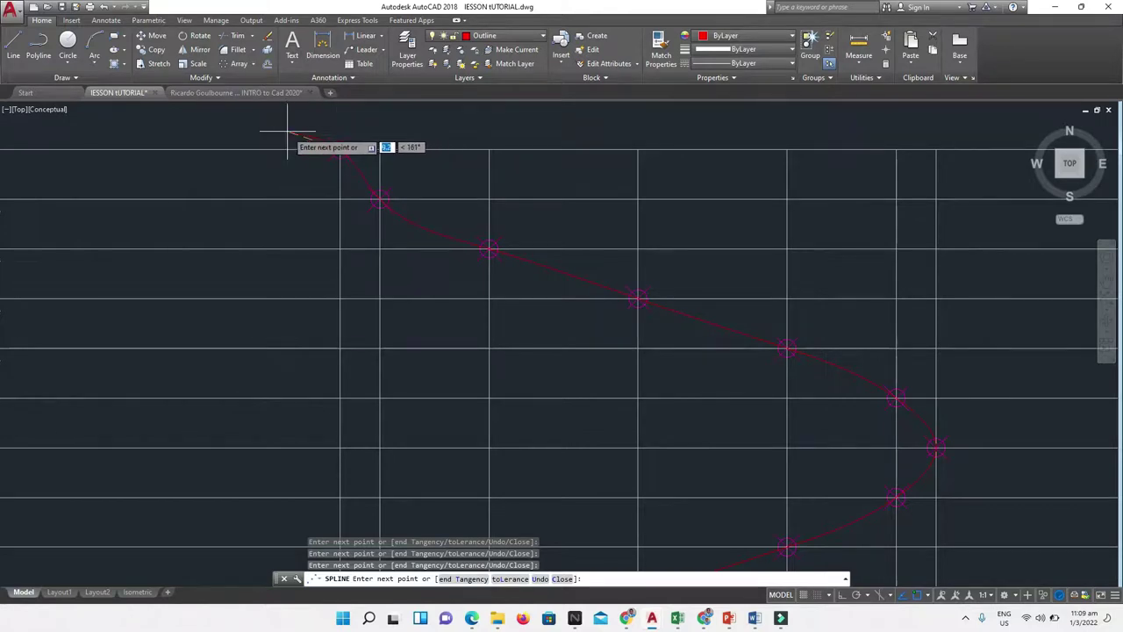
pyautogui.press('Return')
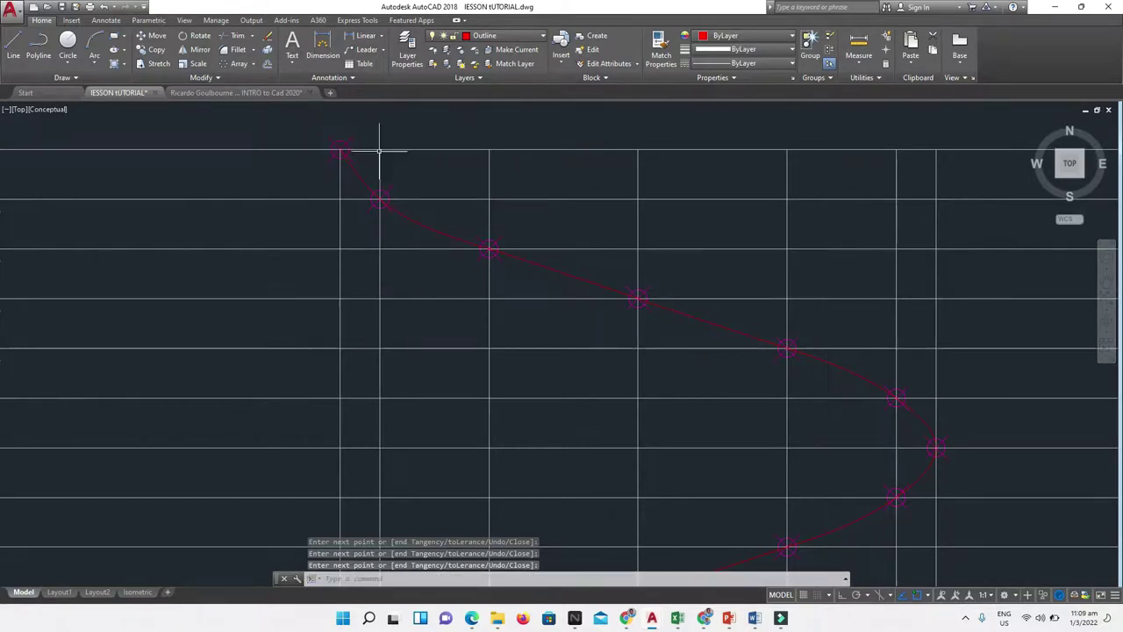
pyautogui.scroll(-5, 380, 151)
pyautogui.scroll(2, 493, 274)
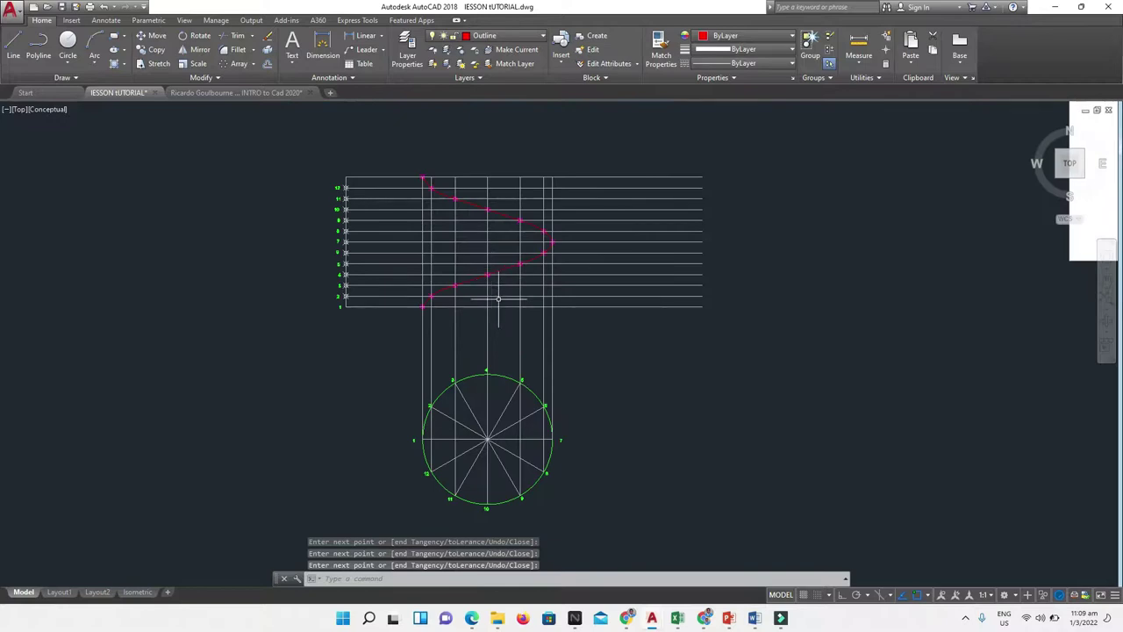
pyautogui.scroll(-4, 498, 300)
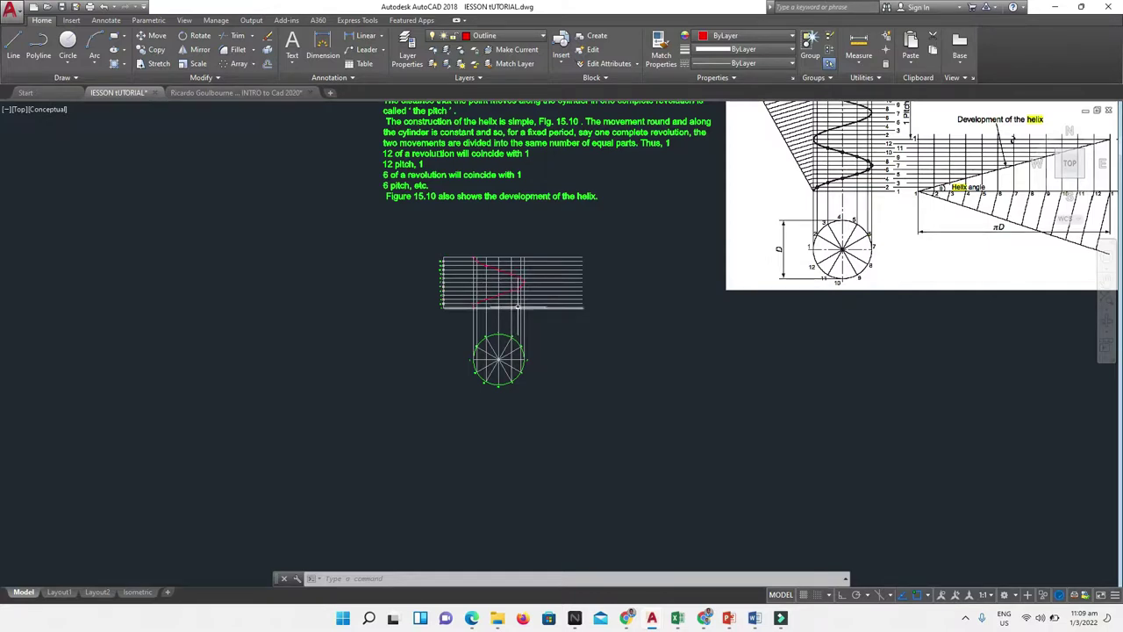
pyautogui.click(505, 301)
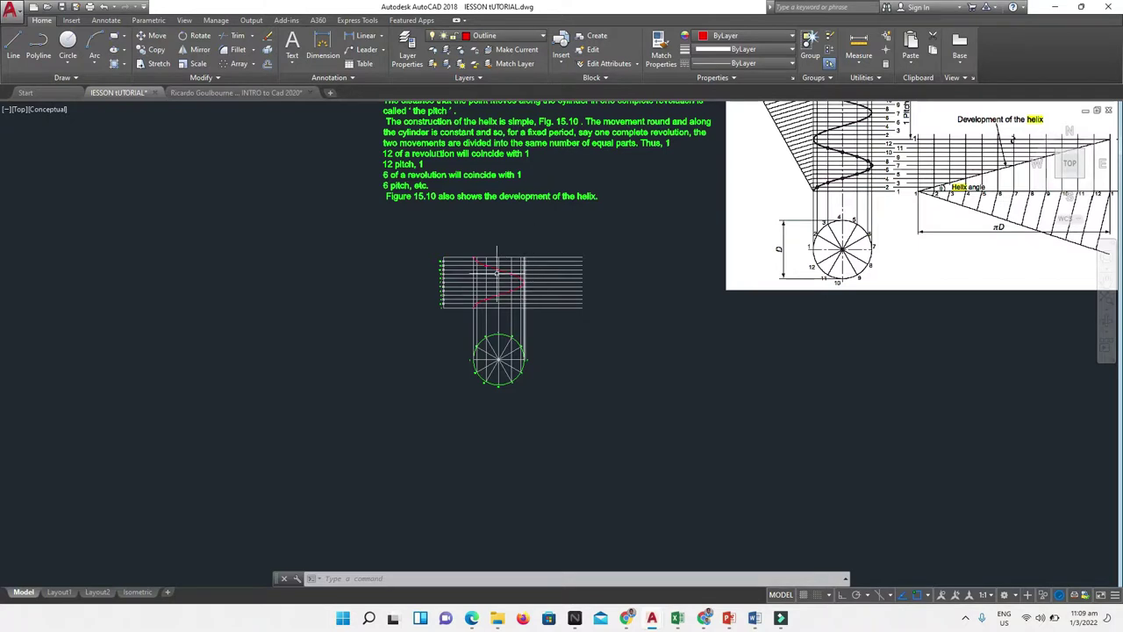
pyautogui.scroll(3, 493, 261)
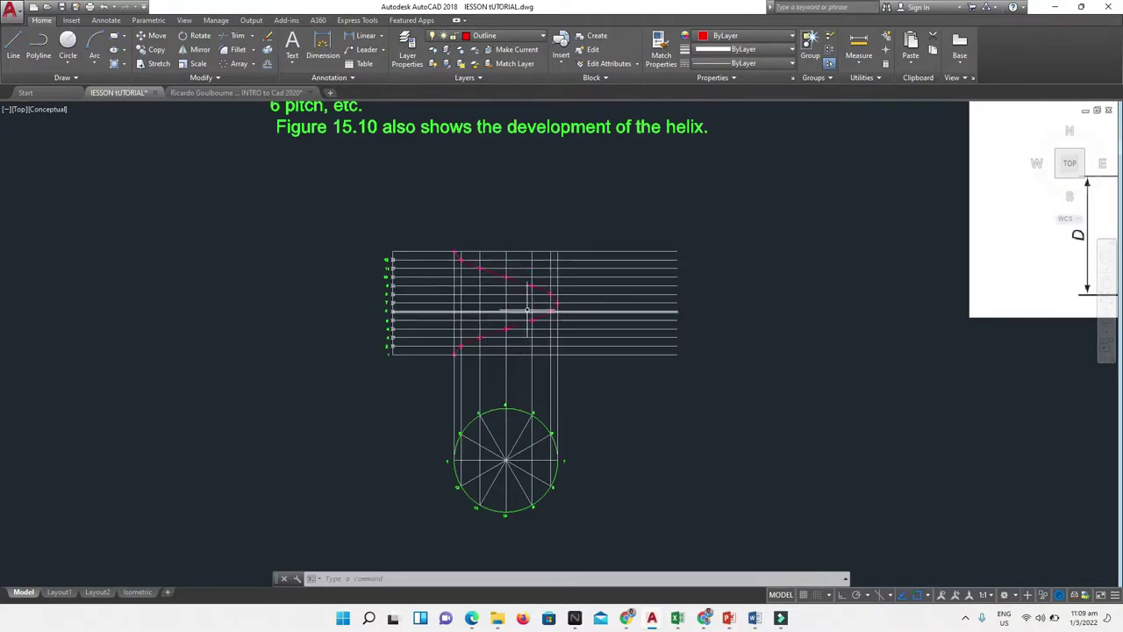